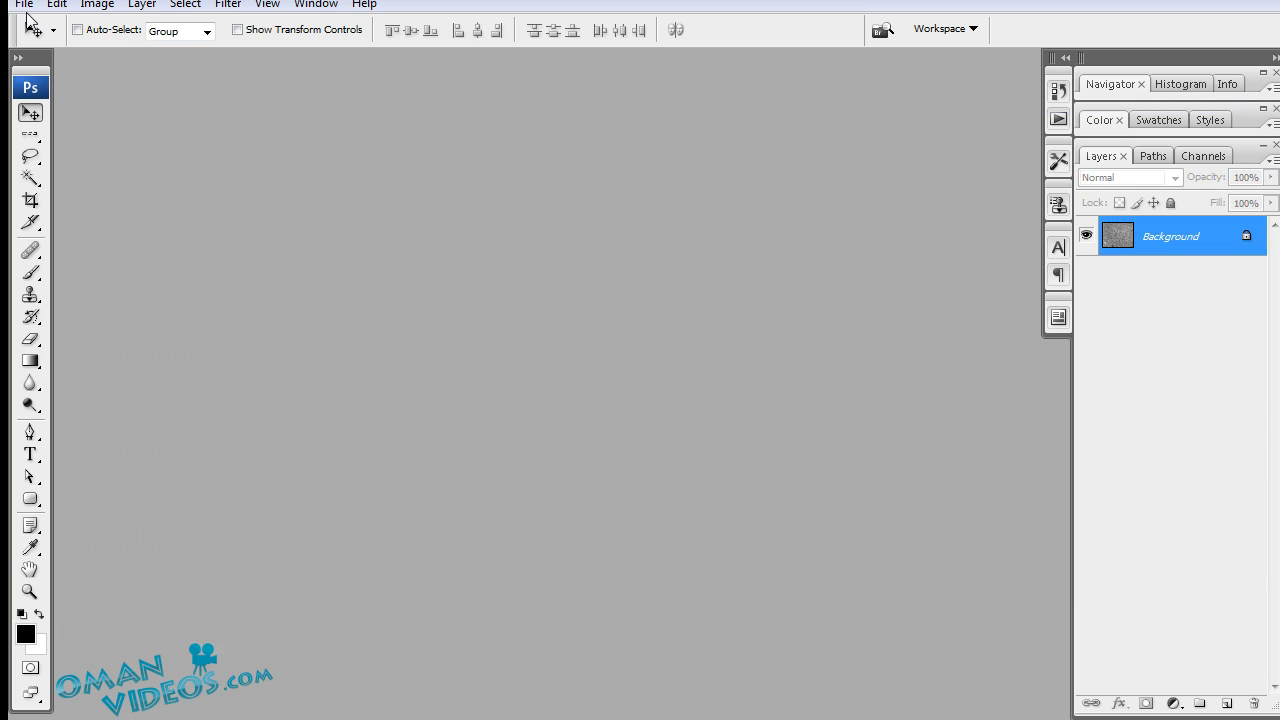
Create a new 1280×1024 document at 72 ppi.
click(27, 6)
click(70, 22)
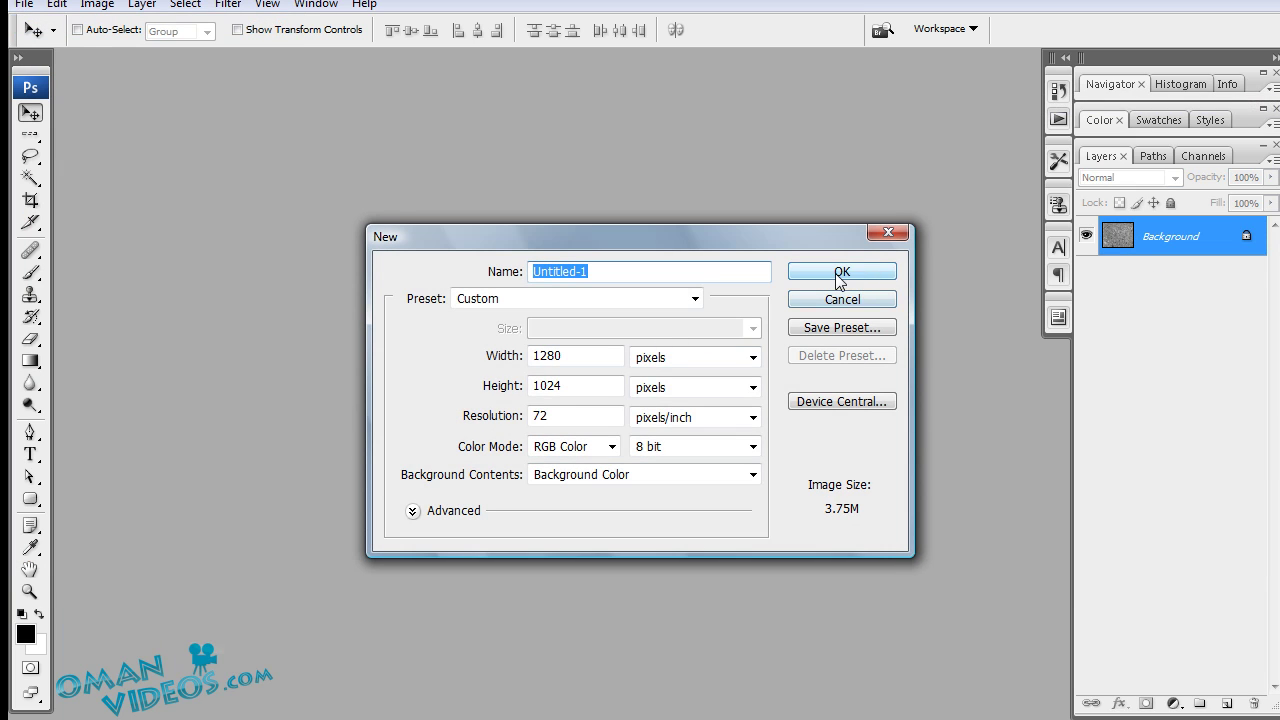
click(856, 272)
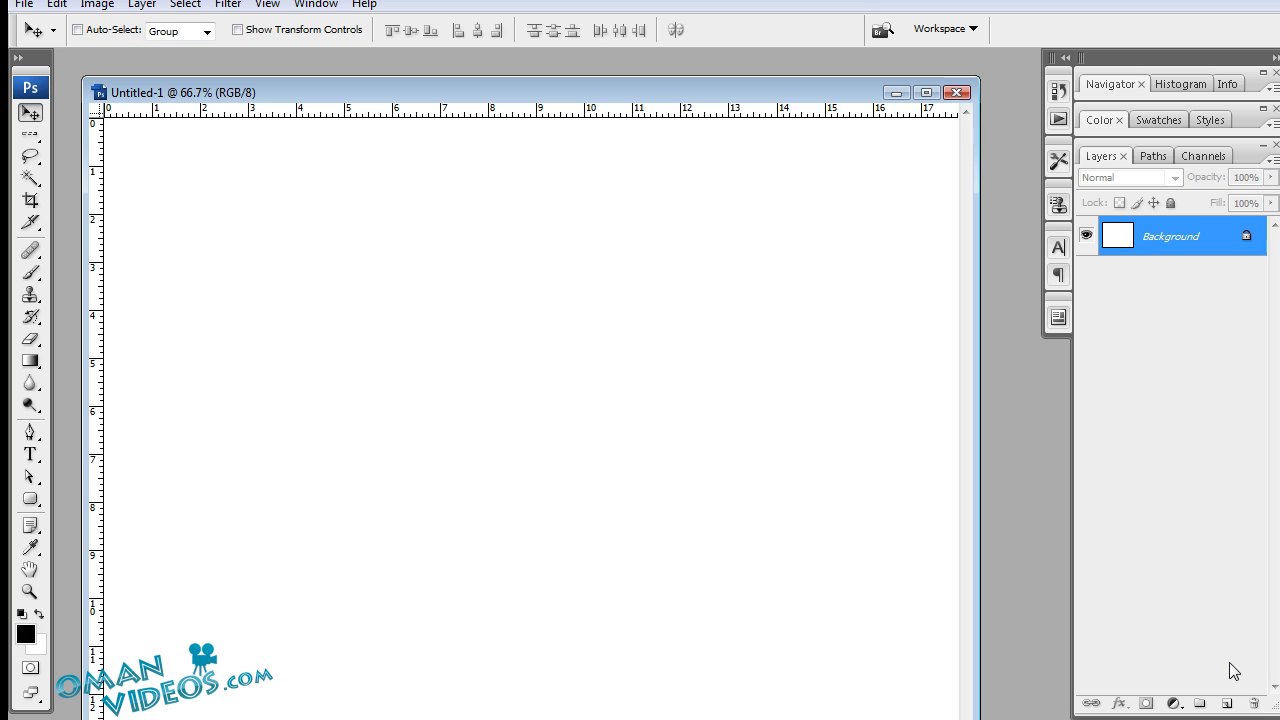
Fill the Background with black and add a new Layer 1 also filled black.
key(alt+BackSpace)
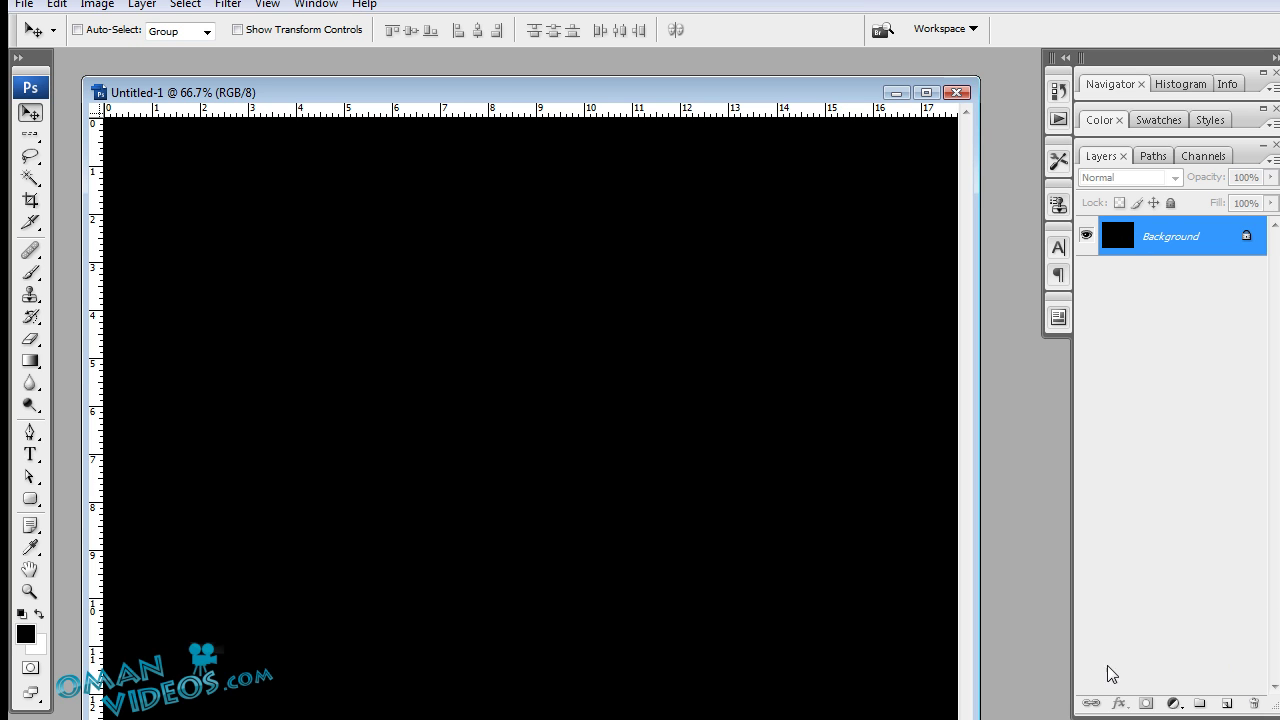
click(1227, 704)
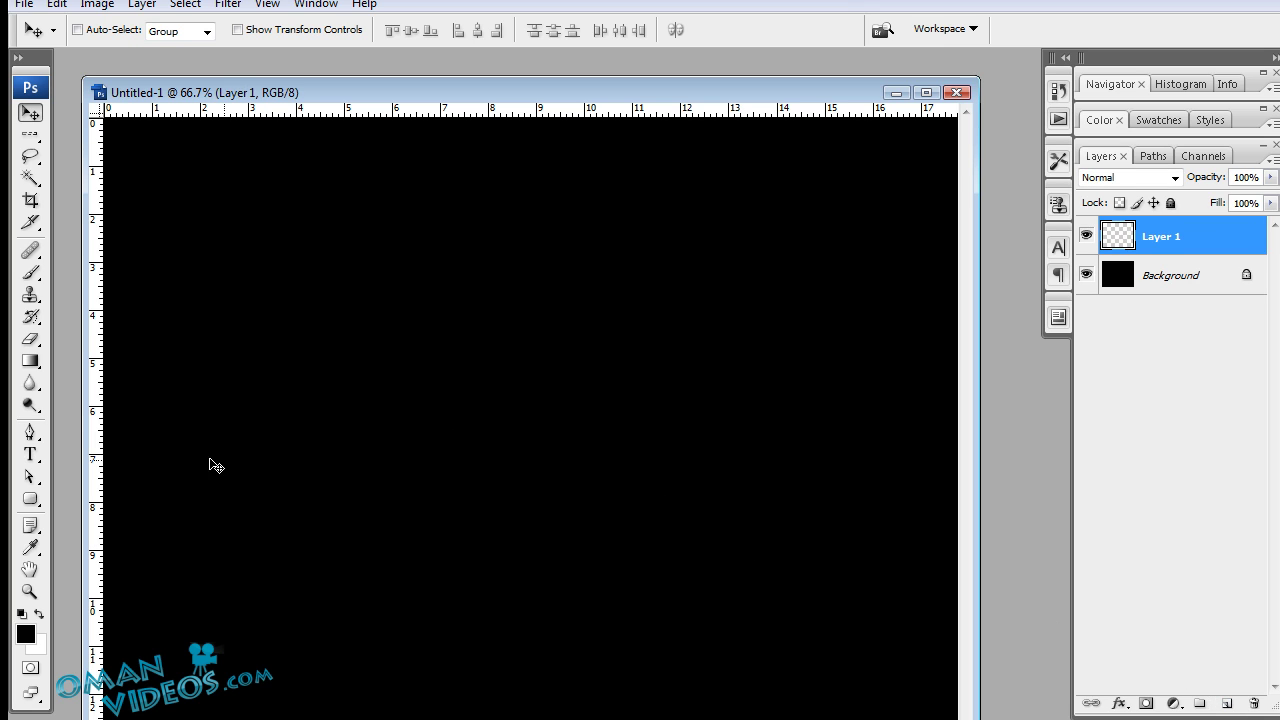
key(alt+BackSpace)
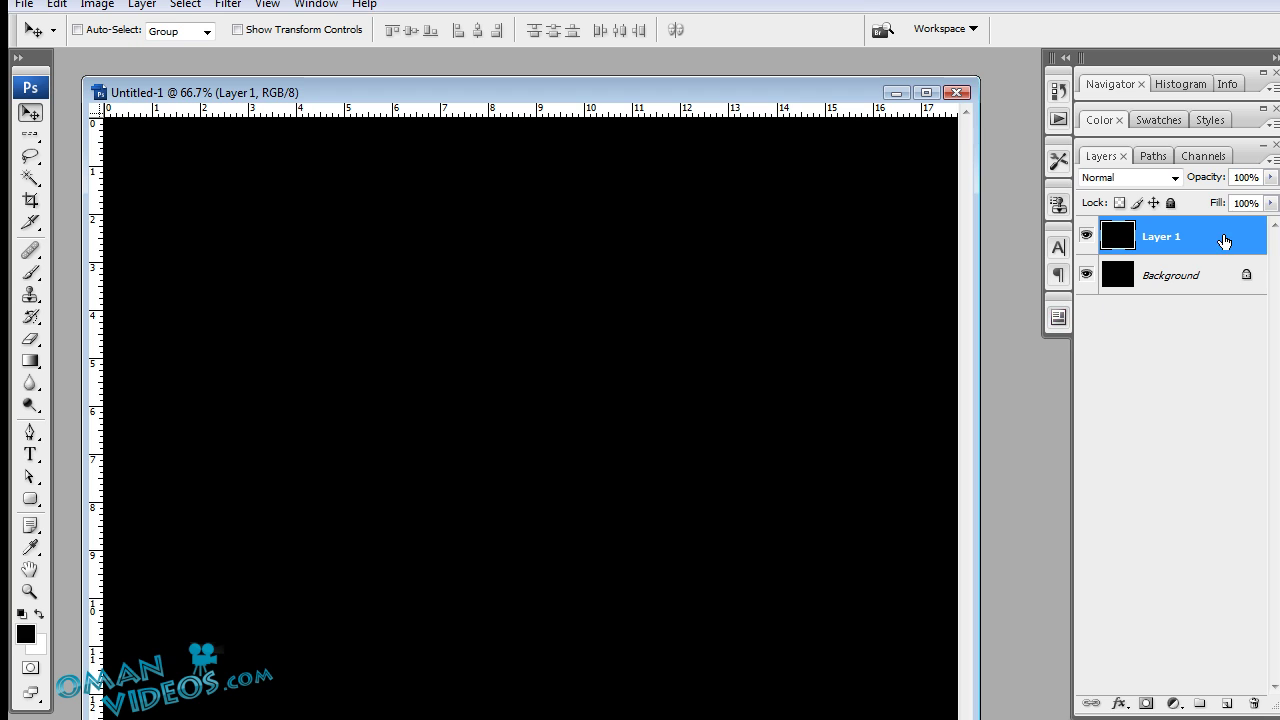
Set the Gradient Tool to Radial with a red preset and drag a red radial glow.
click(27, 364)
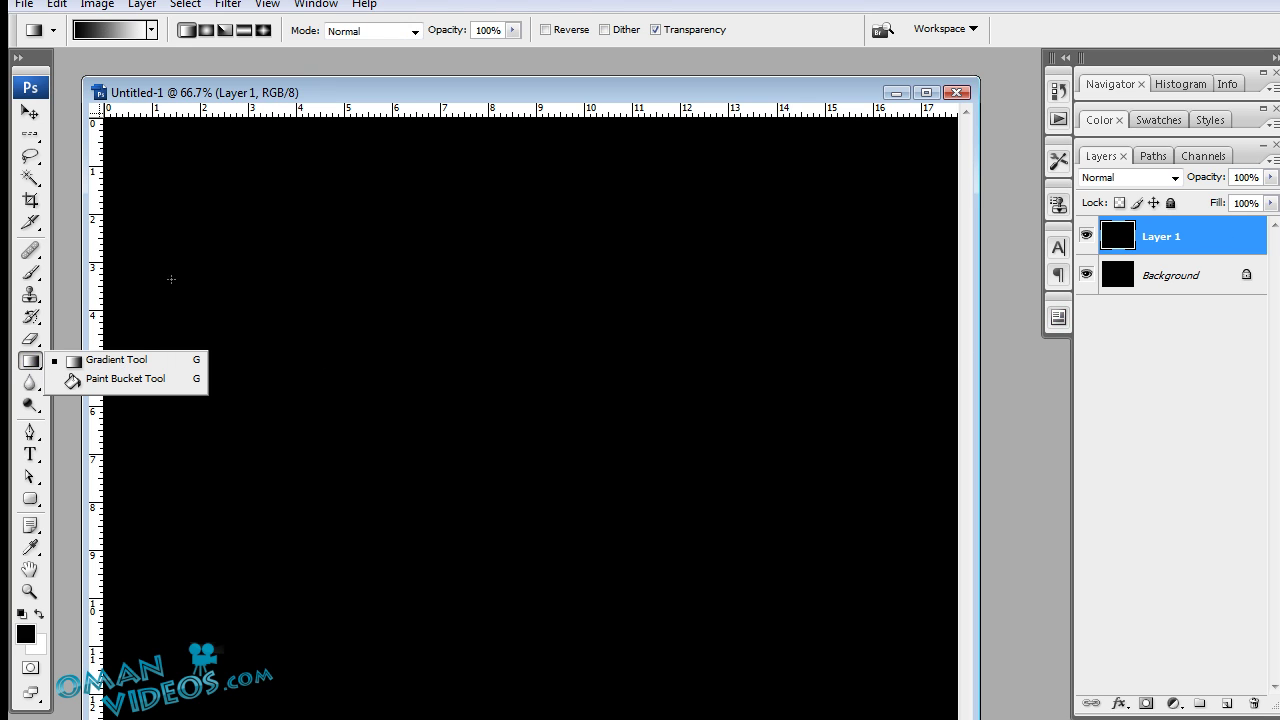
click(140, 360)
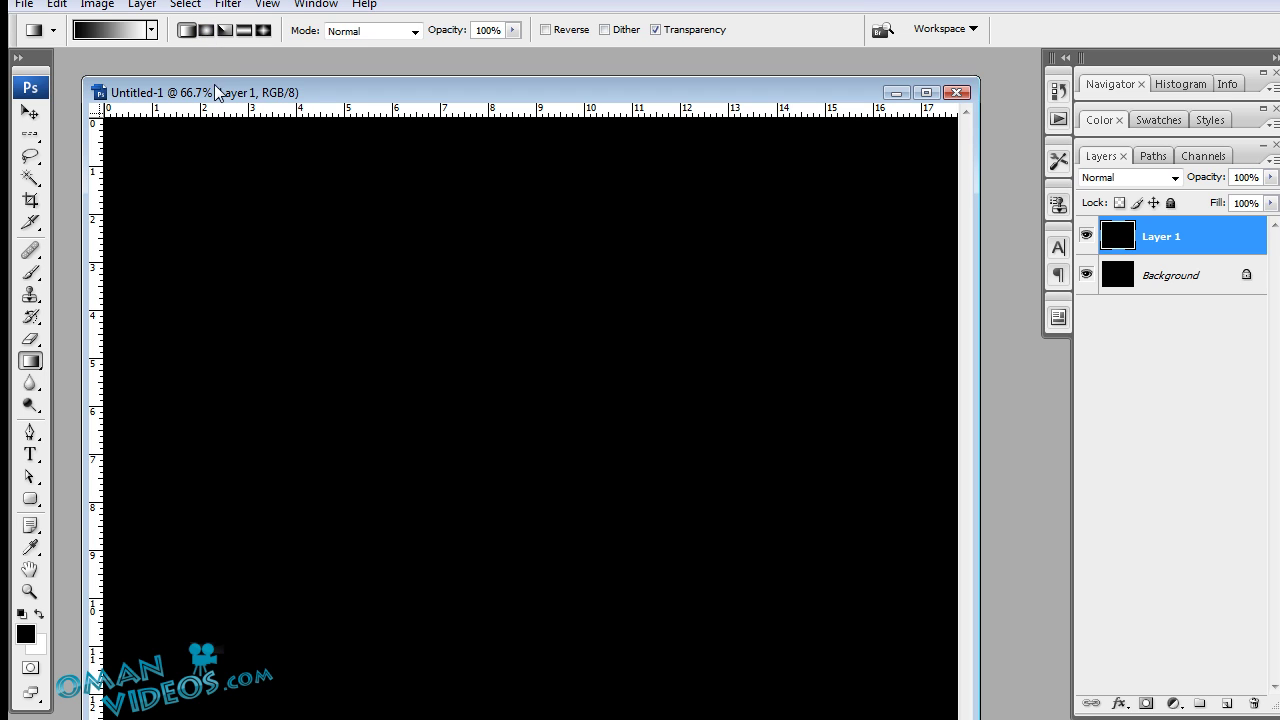
click(206, 30)
click(131, 30)
click(725, 330)
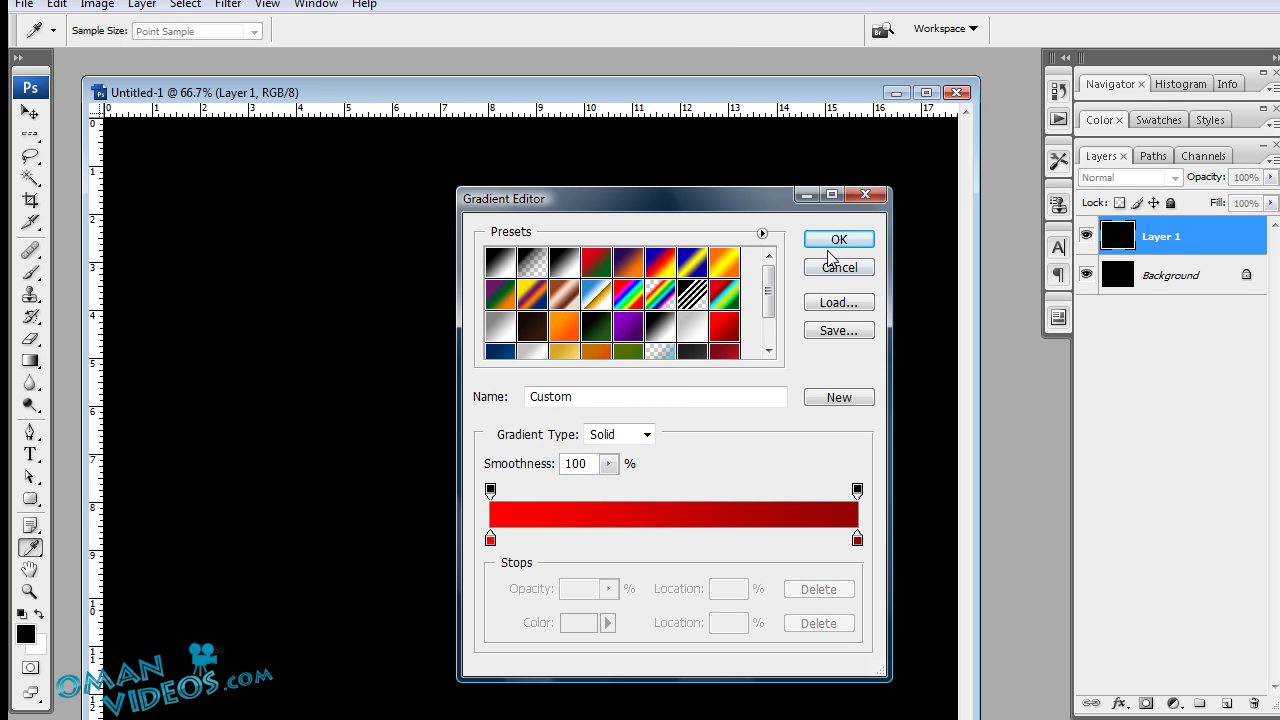
click(830, 246)
drag(528, 436, 781, 583)
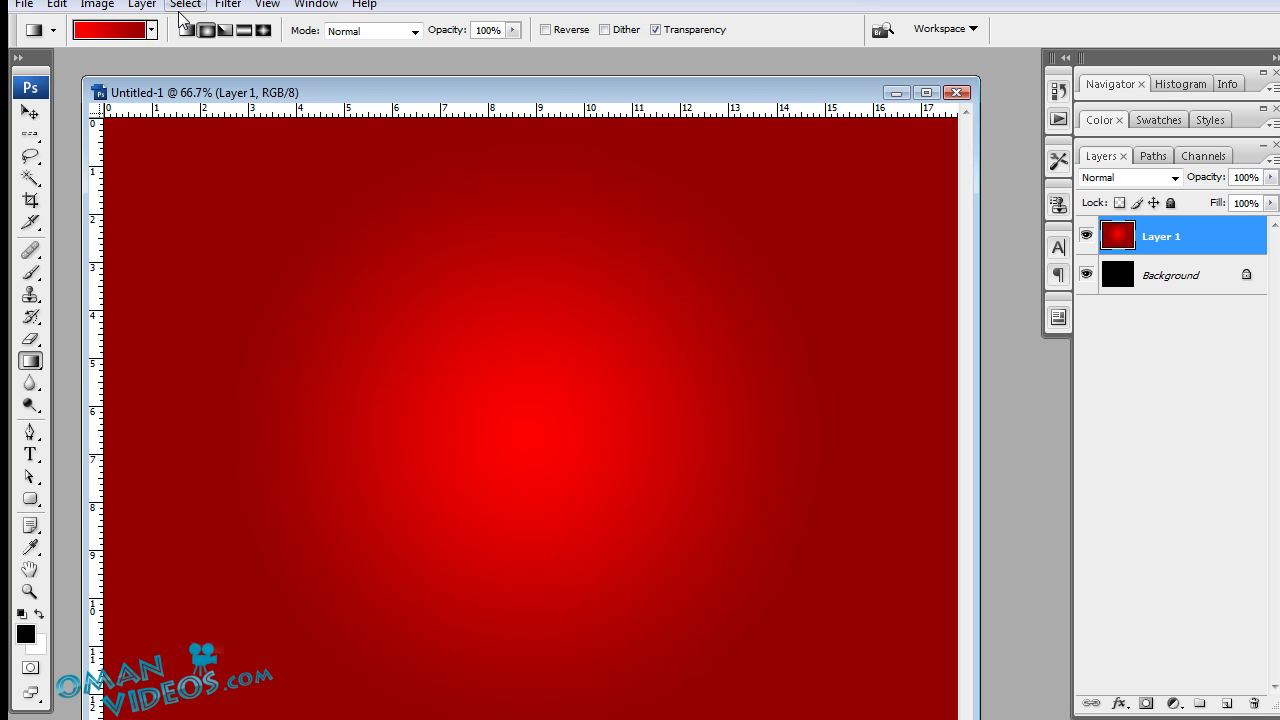
Switch to the dark green preset and redraw the radial gradient around a black centre.
click(152, 30)
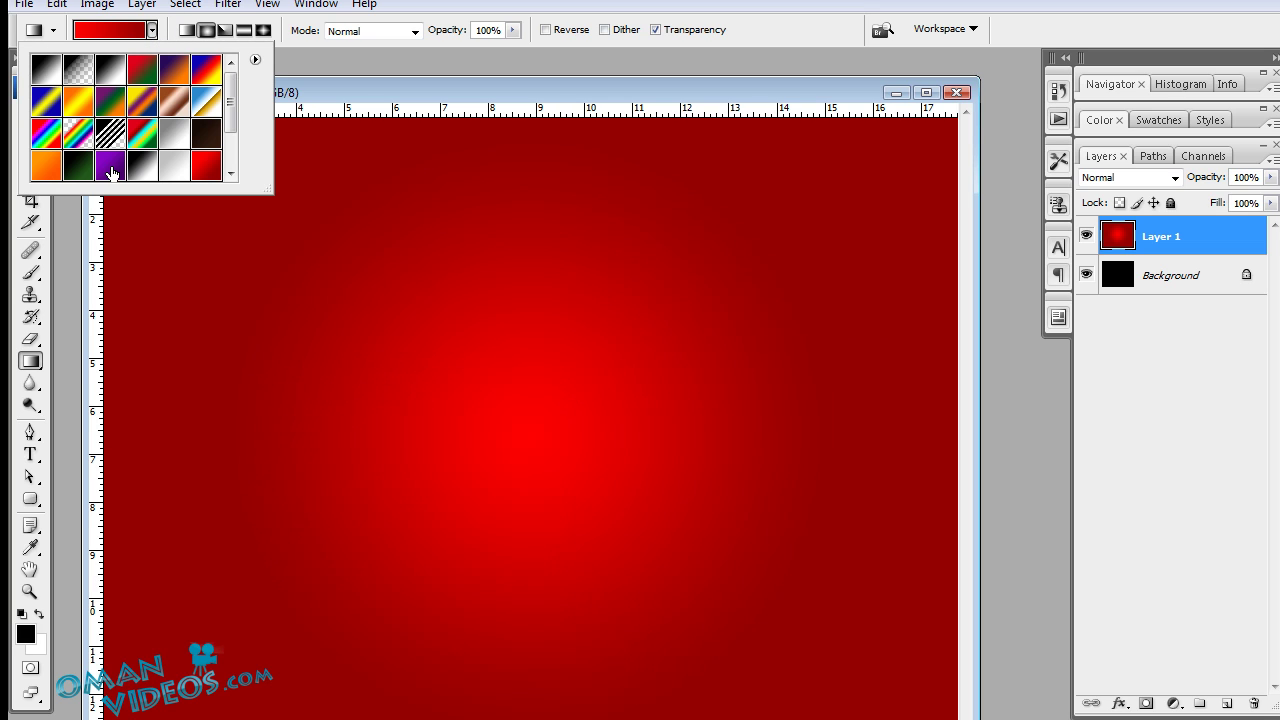
click(79, 167)
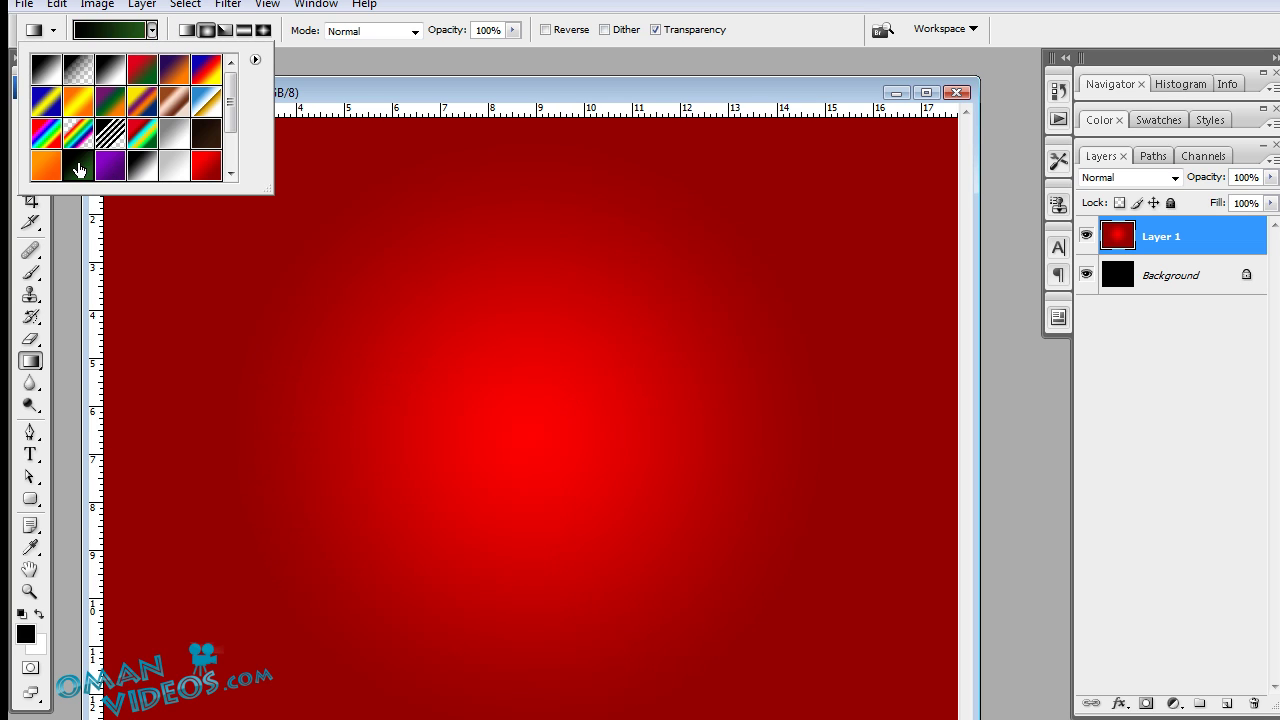
click(561, 441)
drag(531, 431, 716, 550)
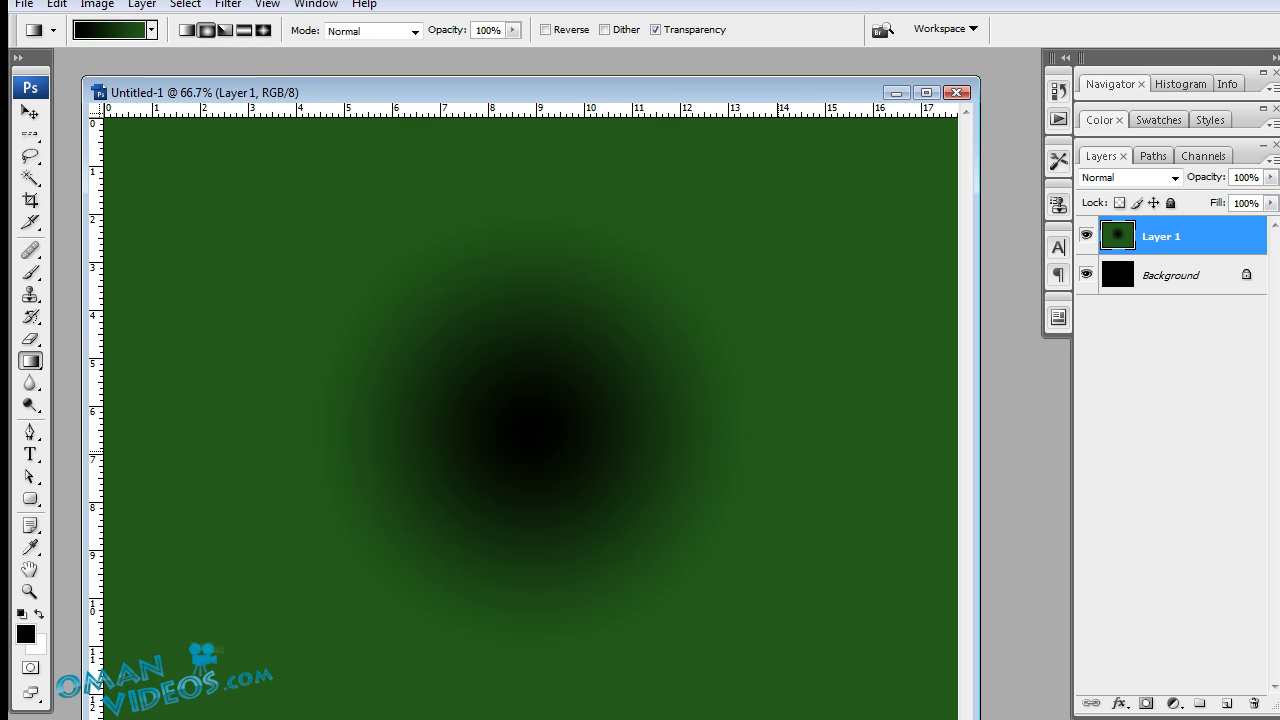
drag(541, 333, 744, 441)
drag(533, 459, 775, 548)
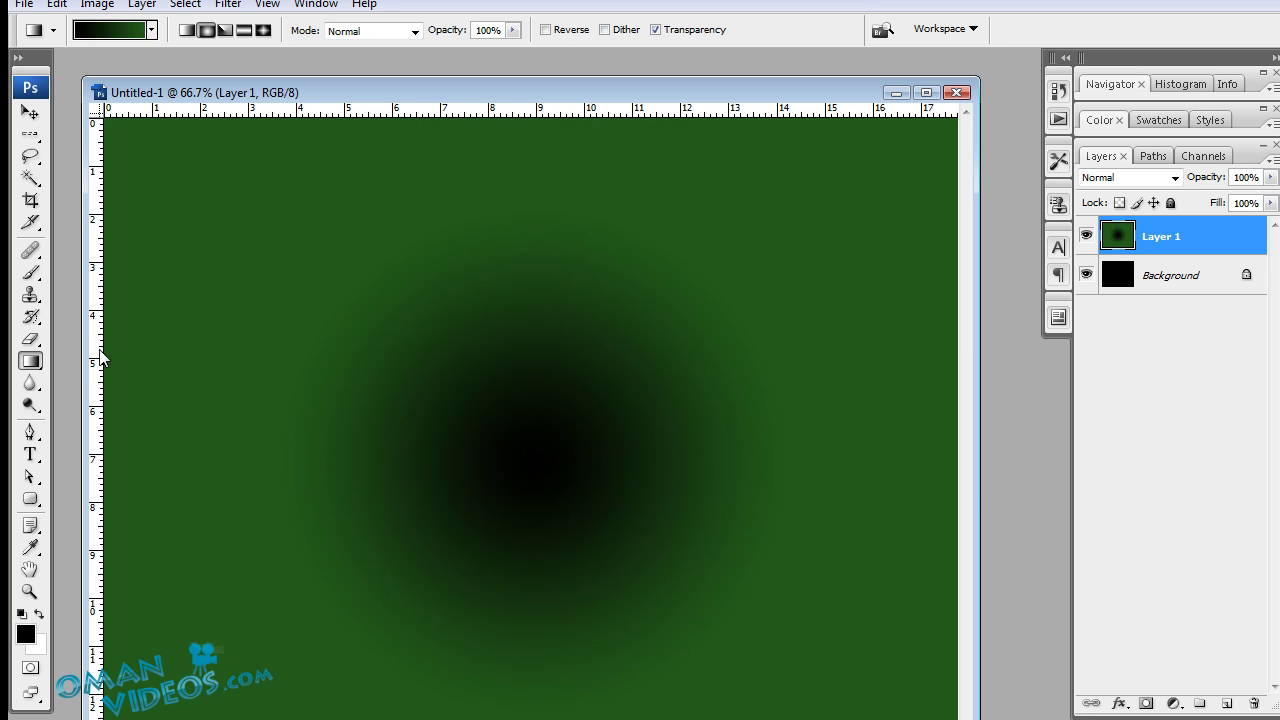
Delete Layer 1 and replace it with a new black-filled Layer 1.
click(1254, 703)
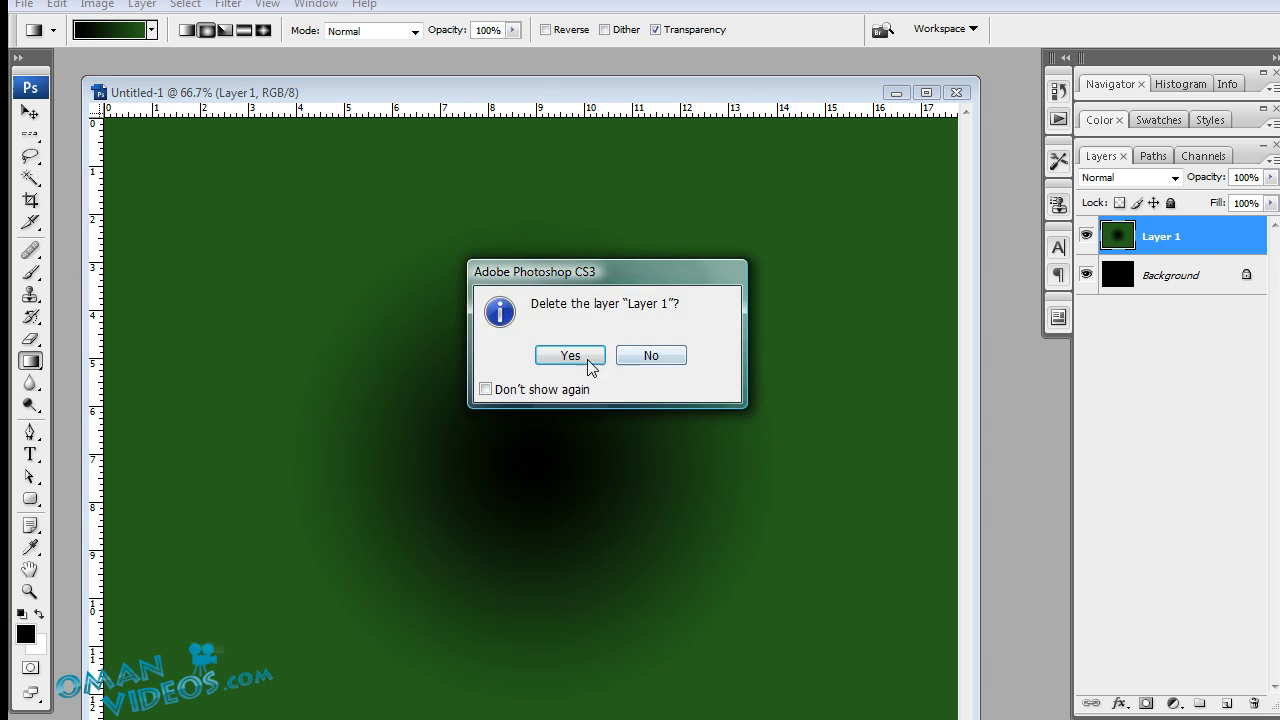
click(570, 356)
click(1228, 702)
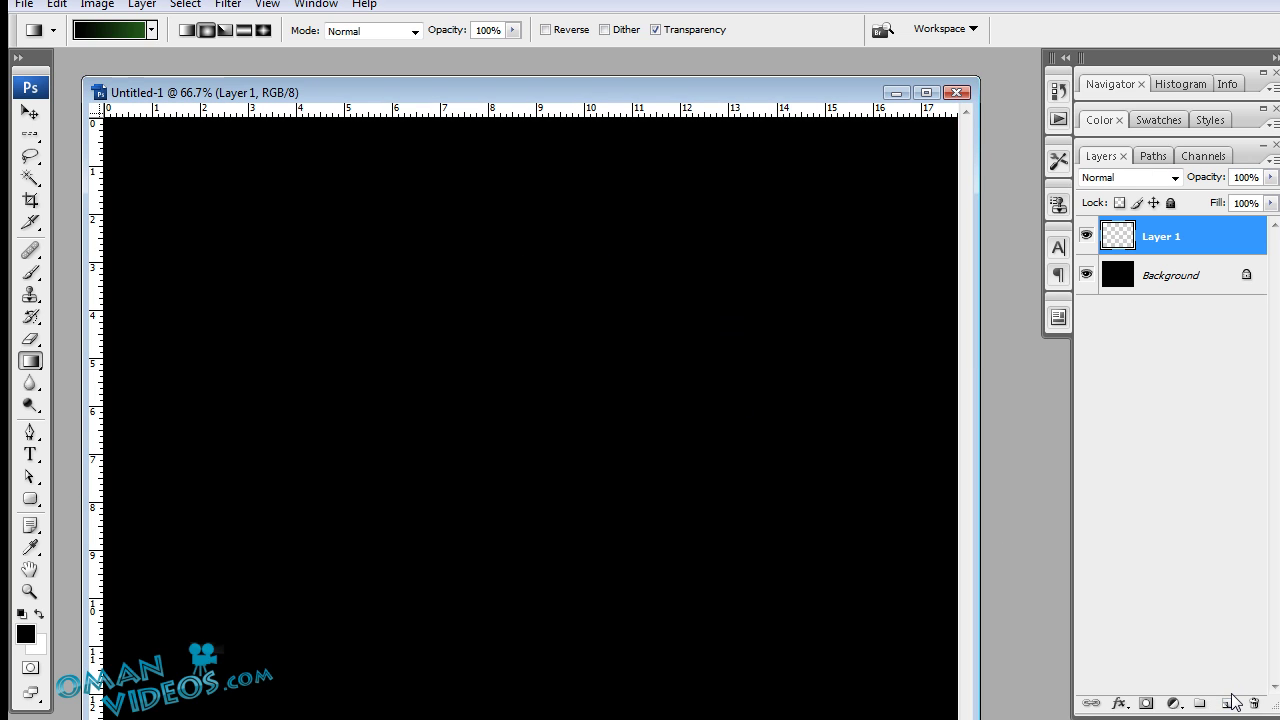
key(alt+BackSpace)
click(30, 112)
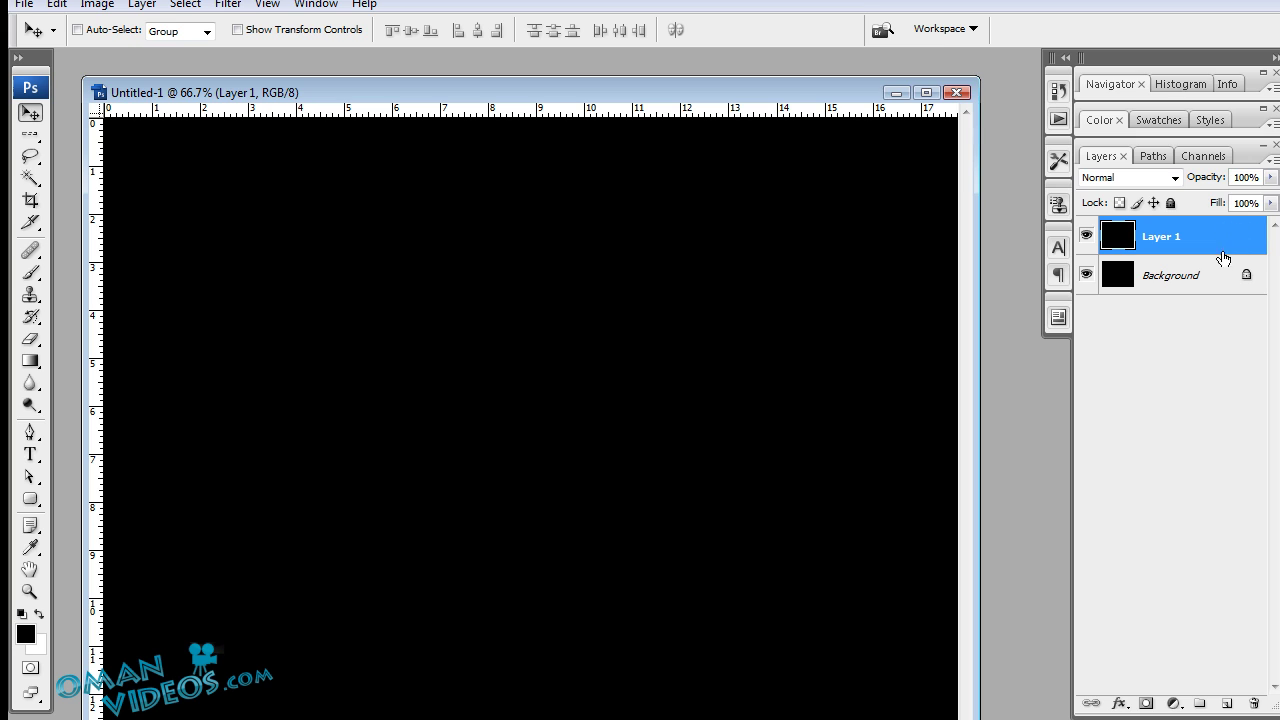
In Blending Options, enable Gradient Overlay and set its style to Radial.
click(1121, 705)
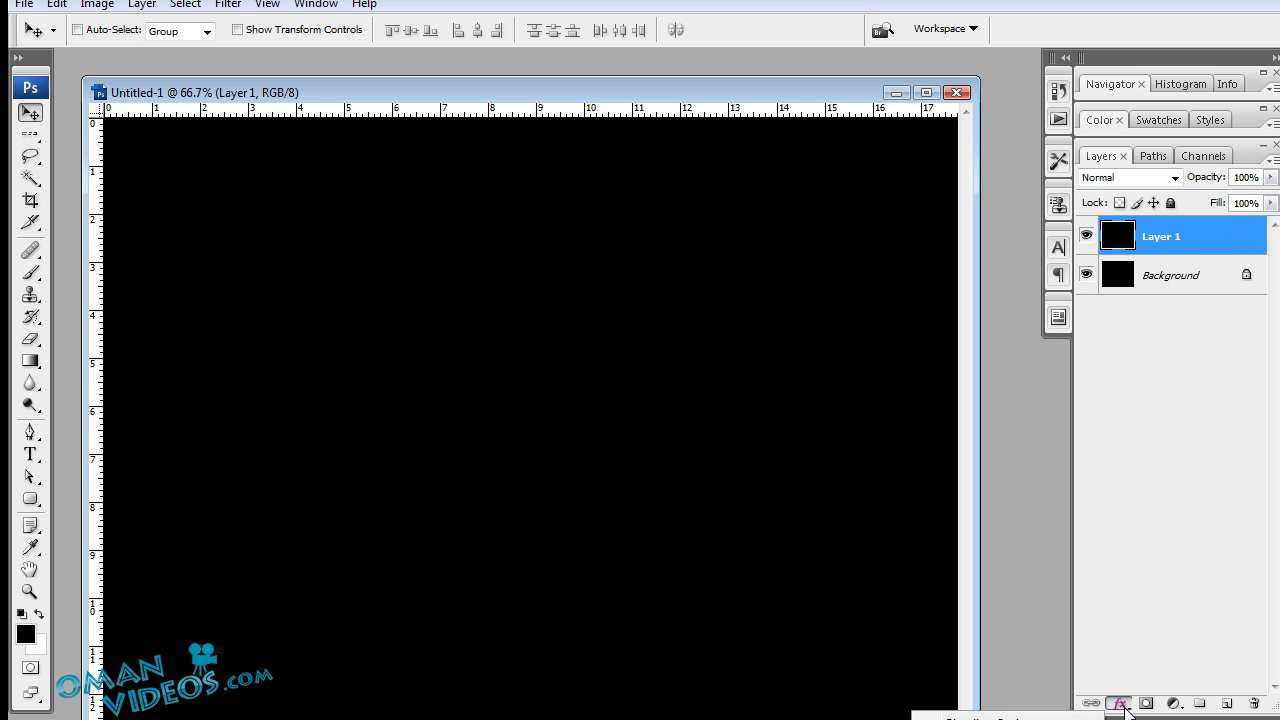
click(975, 717)
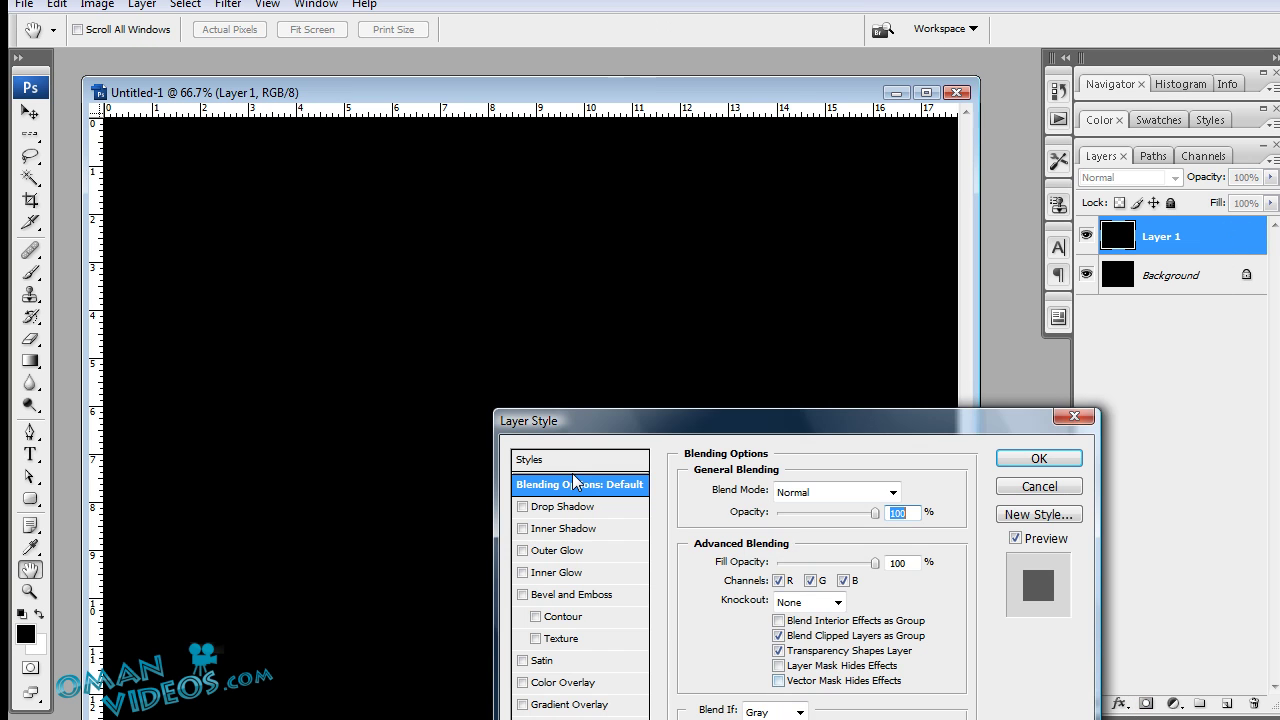
drag(696, 414, 627, 312)
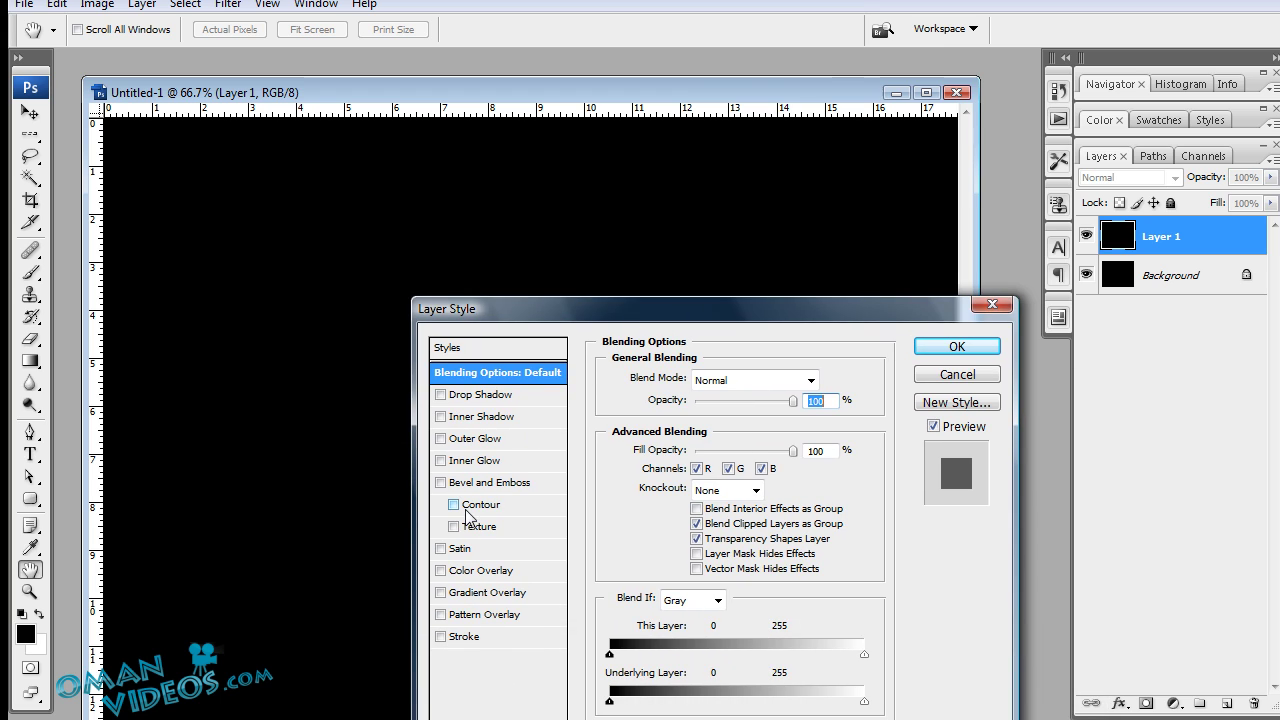
click(440, 593)
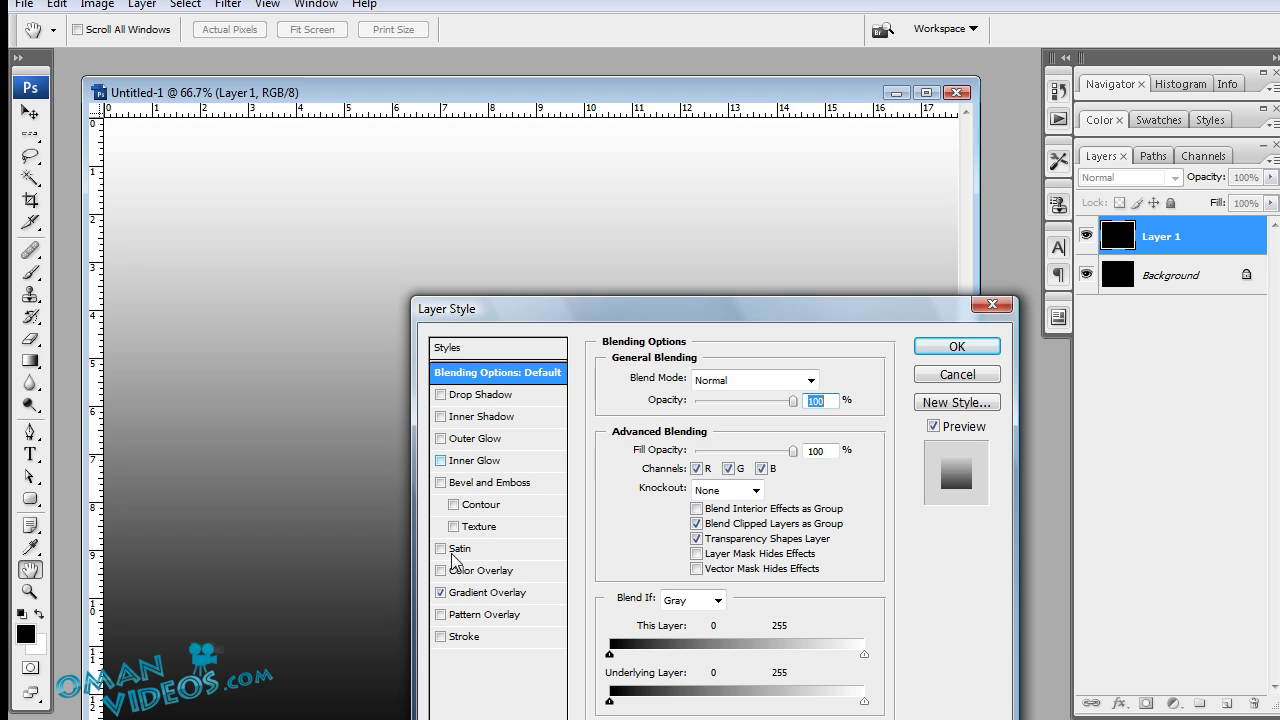
click(510, 593)
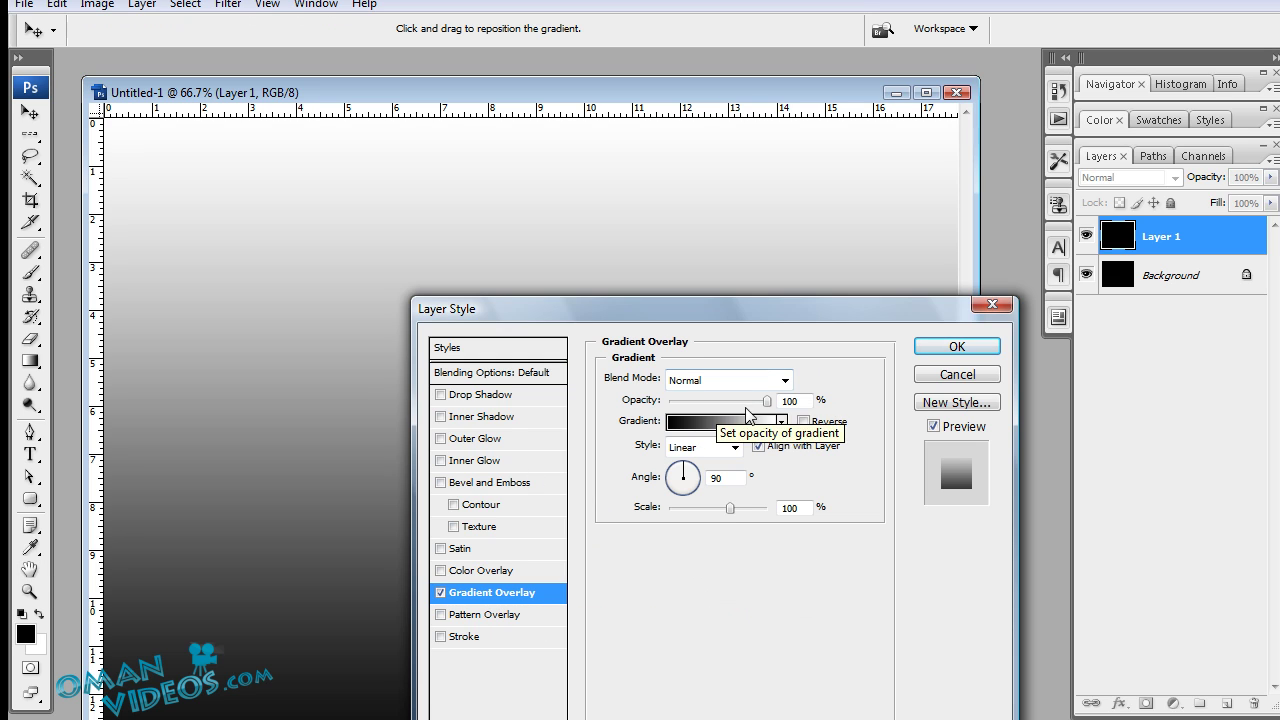
click(734, 447)
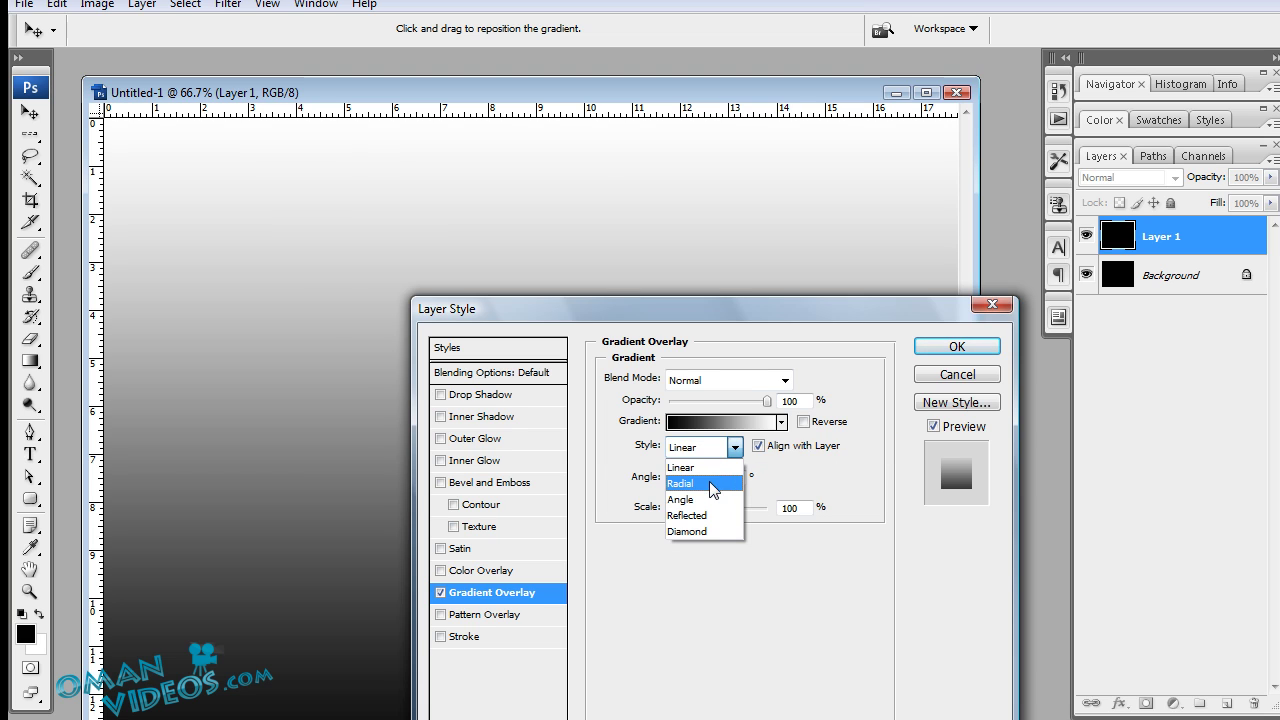
click(713, 484)
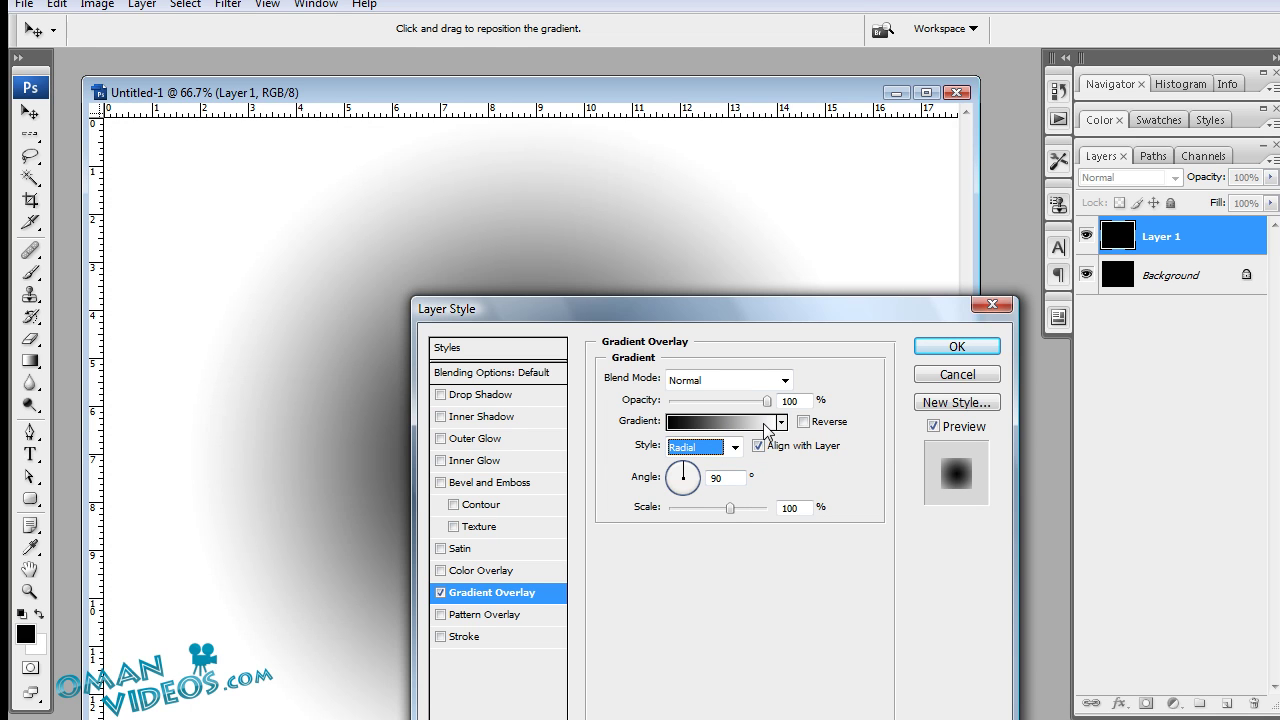
Use the orange-to-black overlay gradient with its left stop set to dark brown #852b00.
click(720, 421)
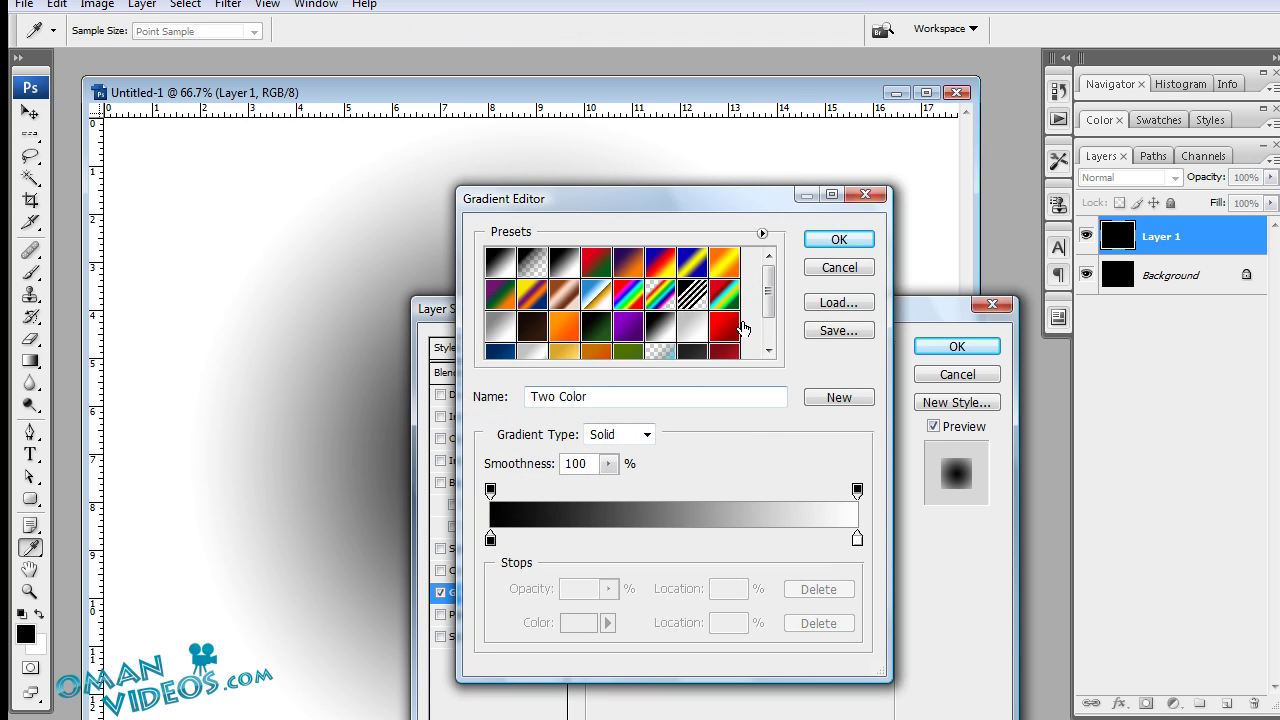
drag(768, 282, 770, 330)
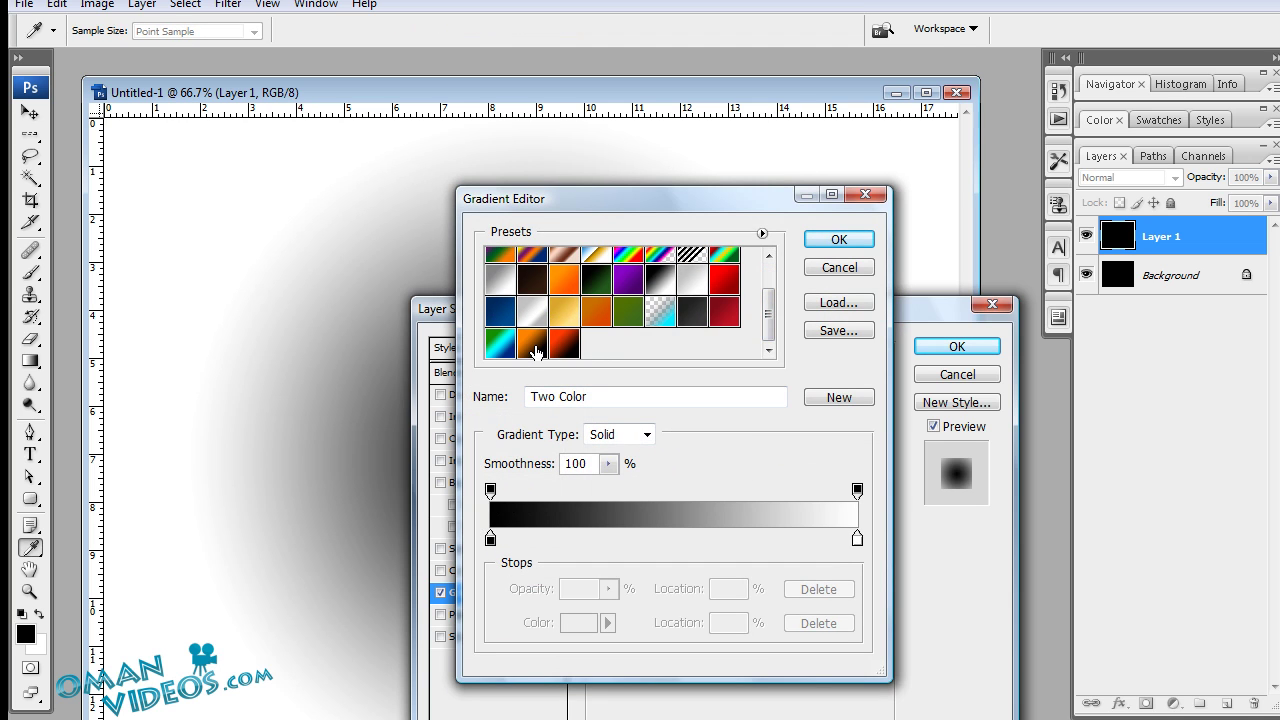
click(534, 350)
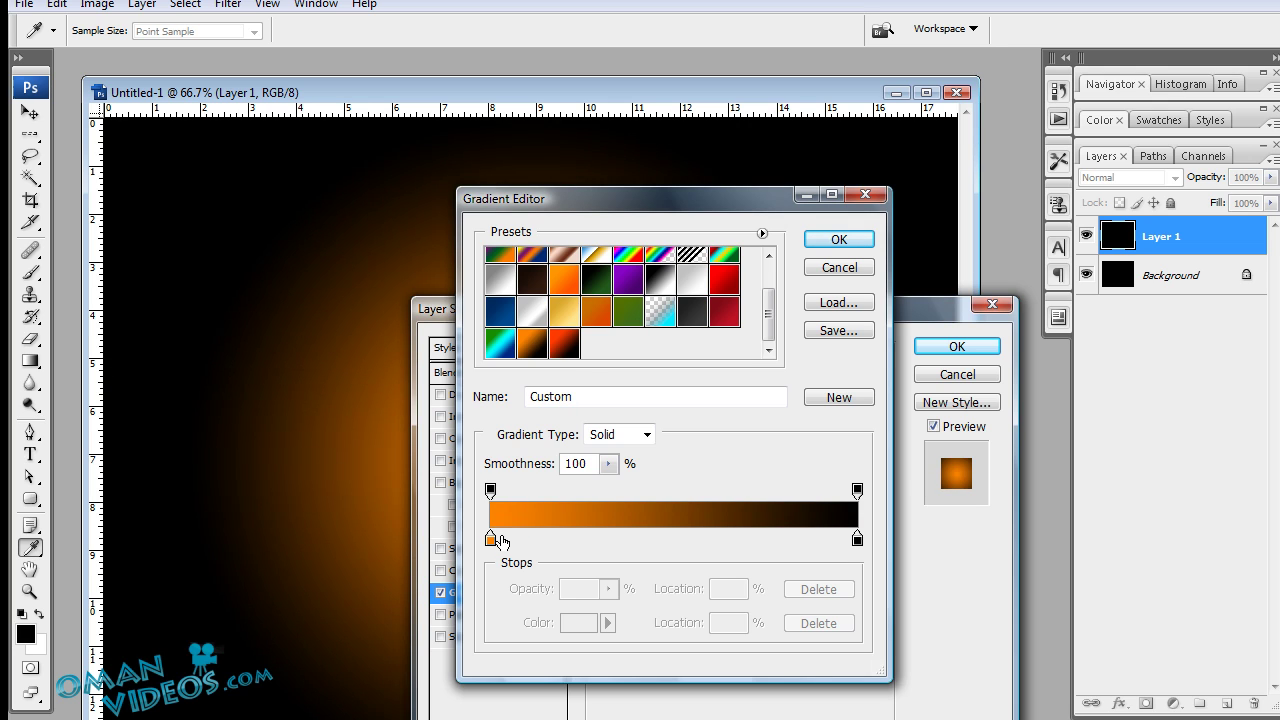
double_click(490, 541)
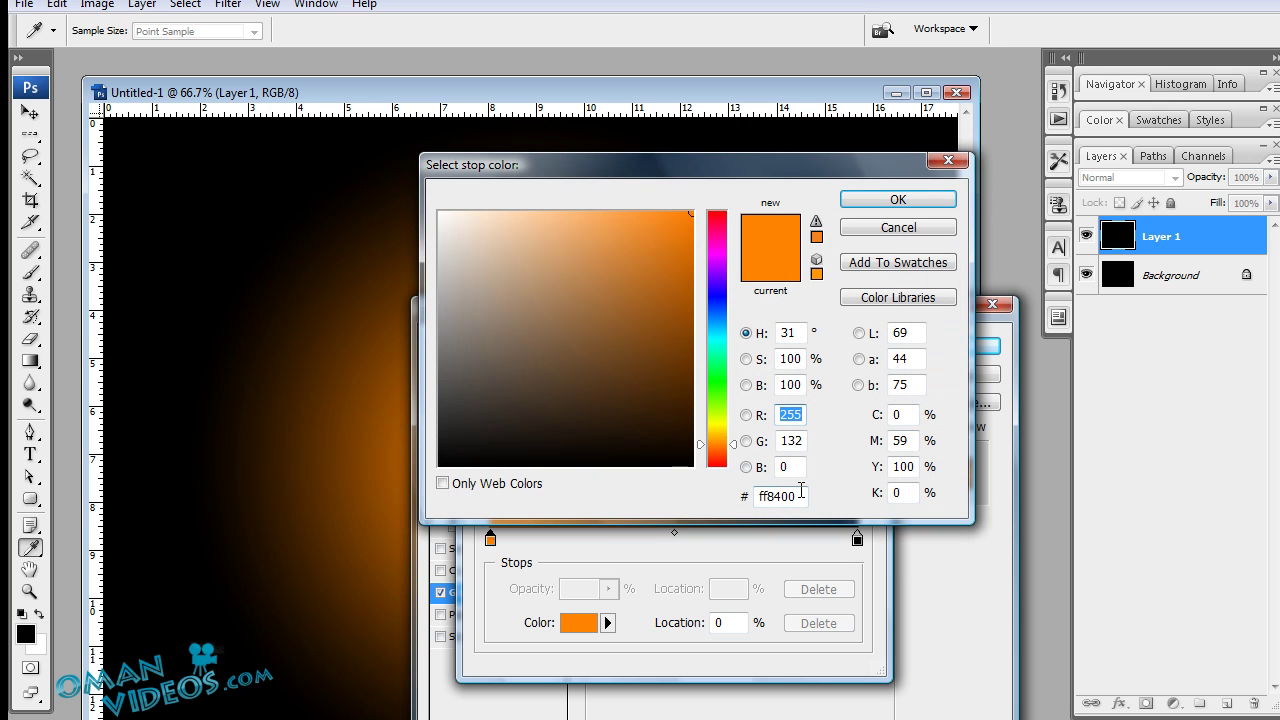
click(780, 497)
double_click(780, 497)
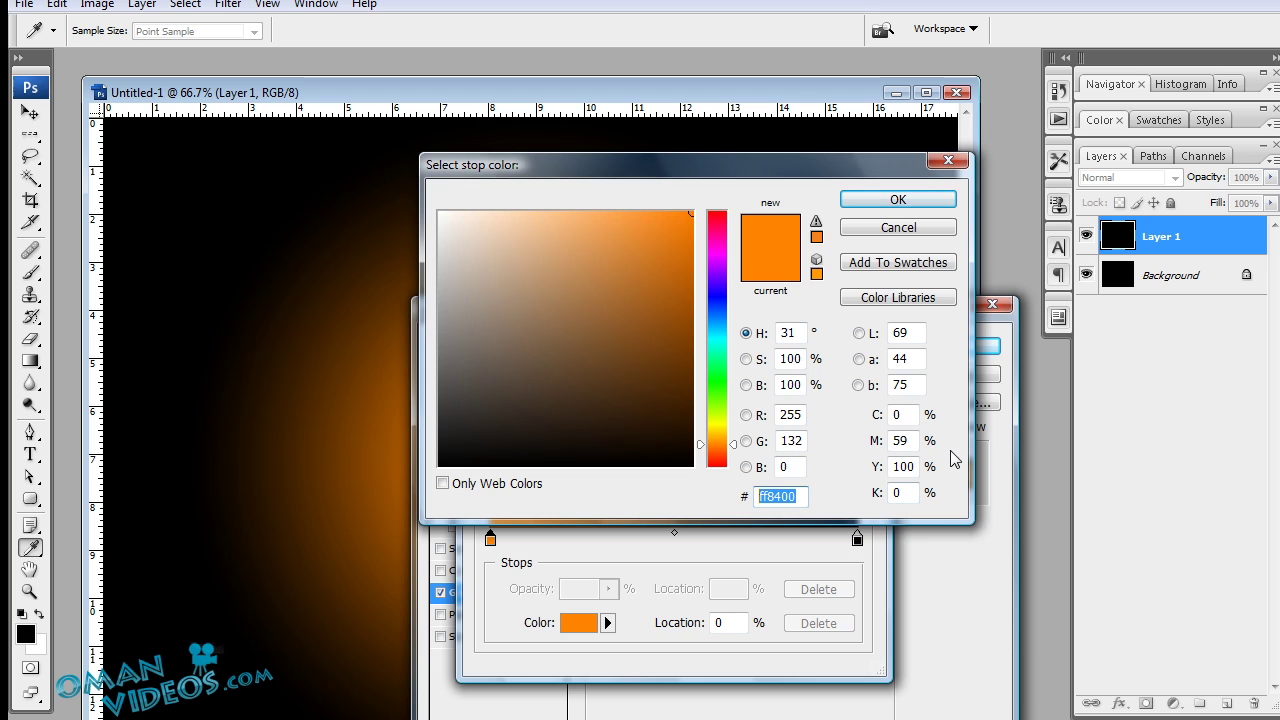
text(82)
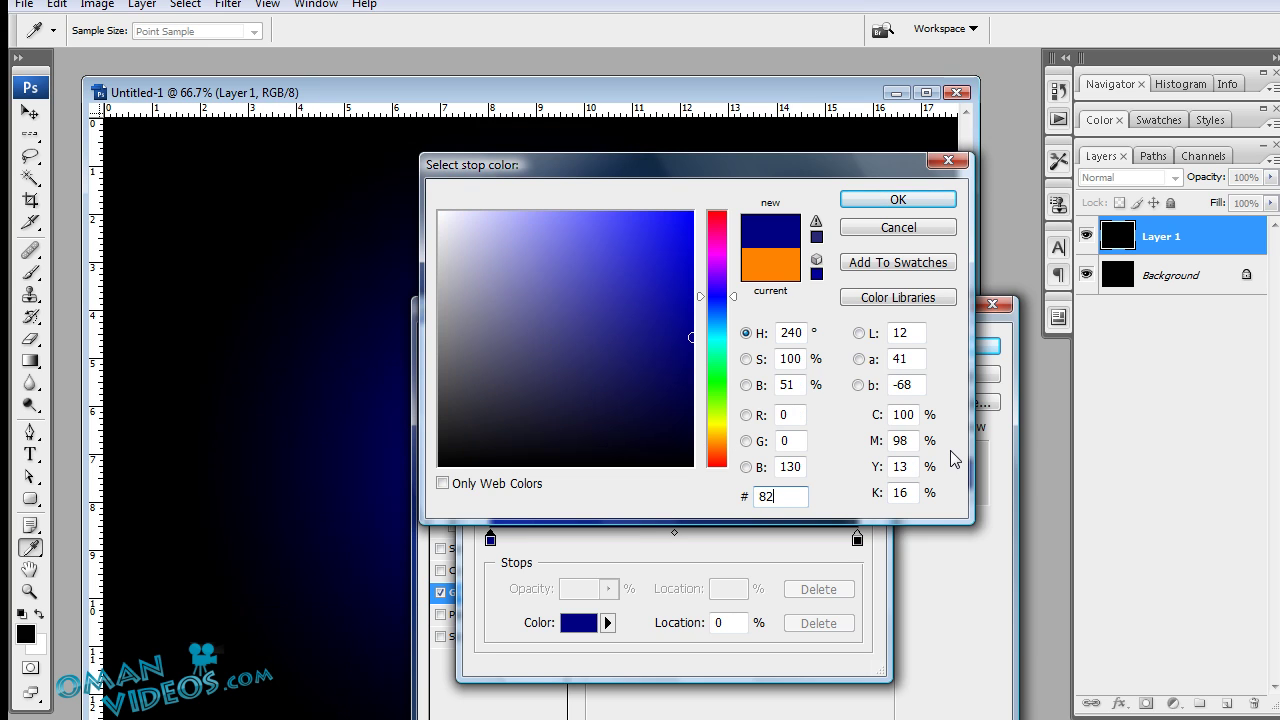
key(BackSpace)
text(52b00)
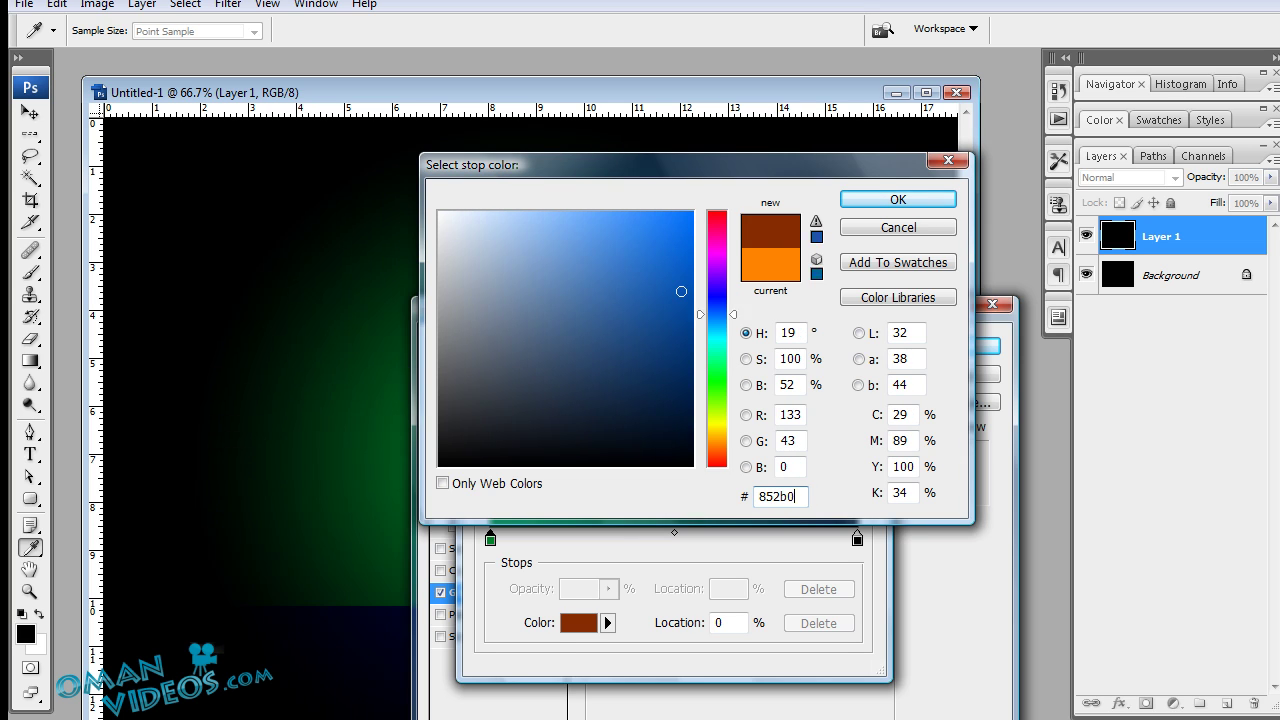
click(911, 203)
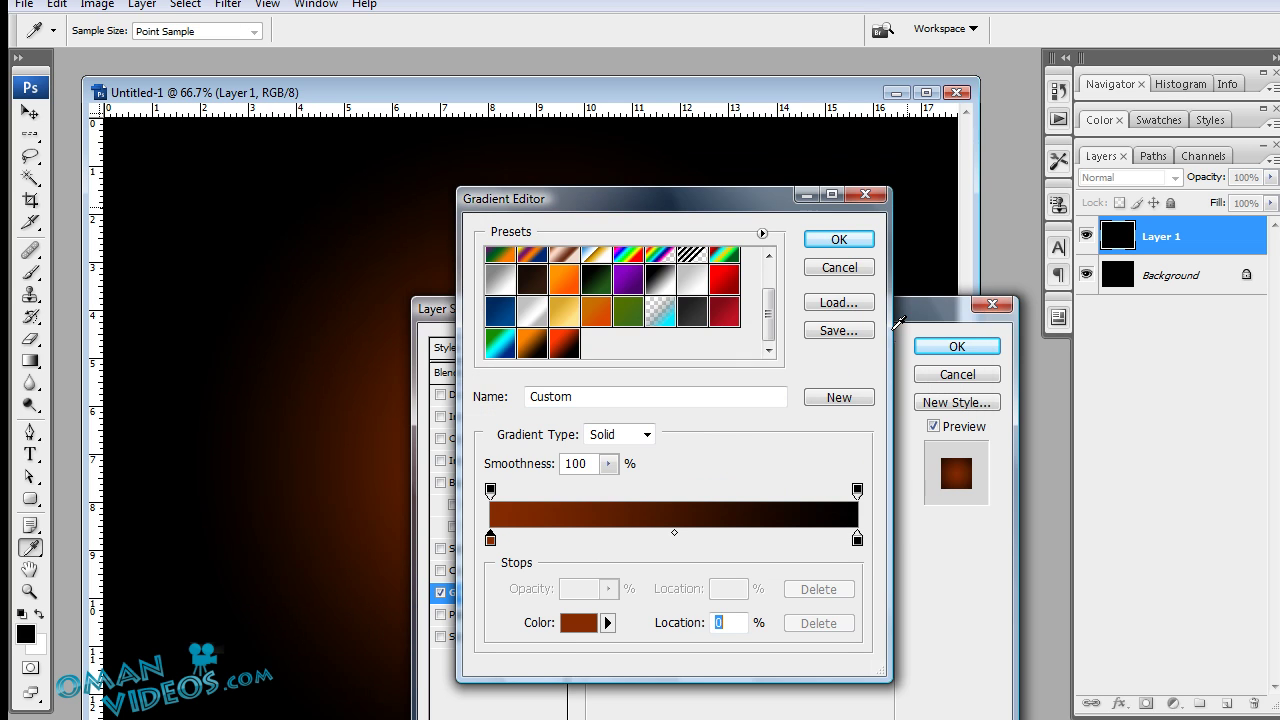
click(839, 240)
Drag the radial glow's centre to sit near the middle of the canvas.
drag(836, 316, 1168, 243)
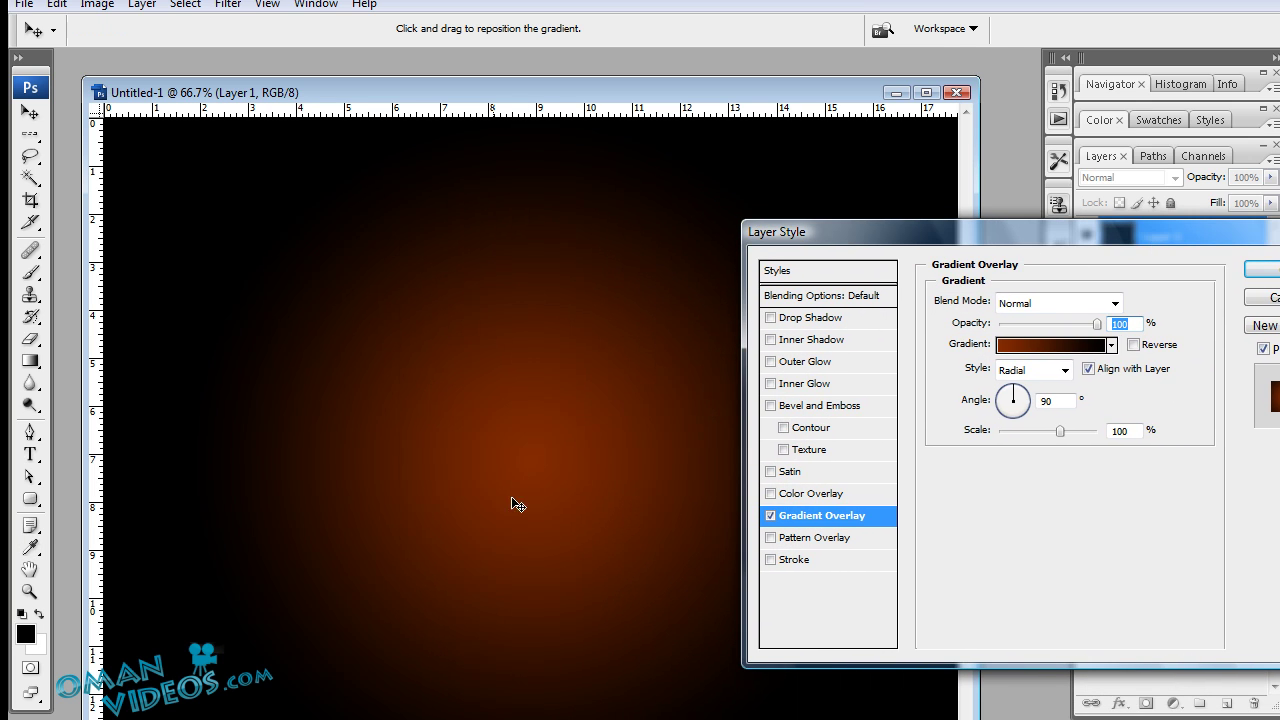
drag(530, 451, 557, 404)
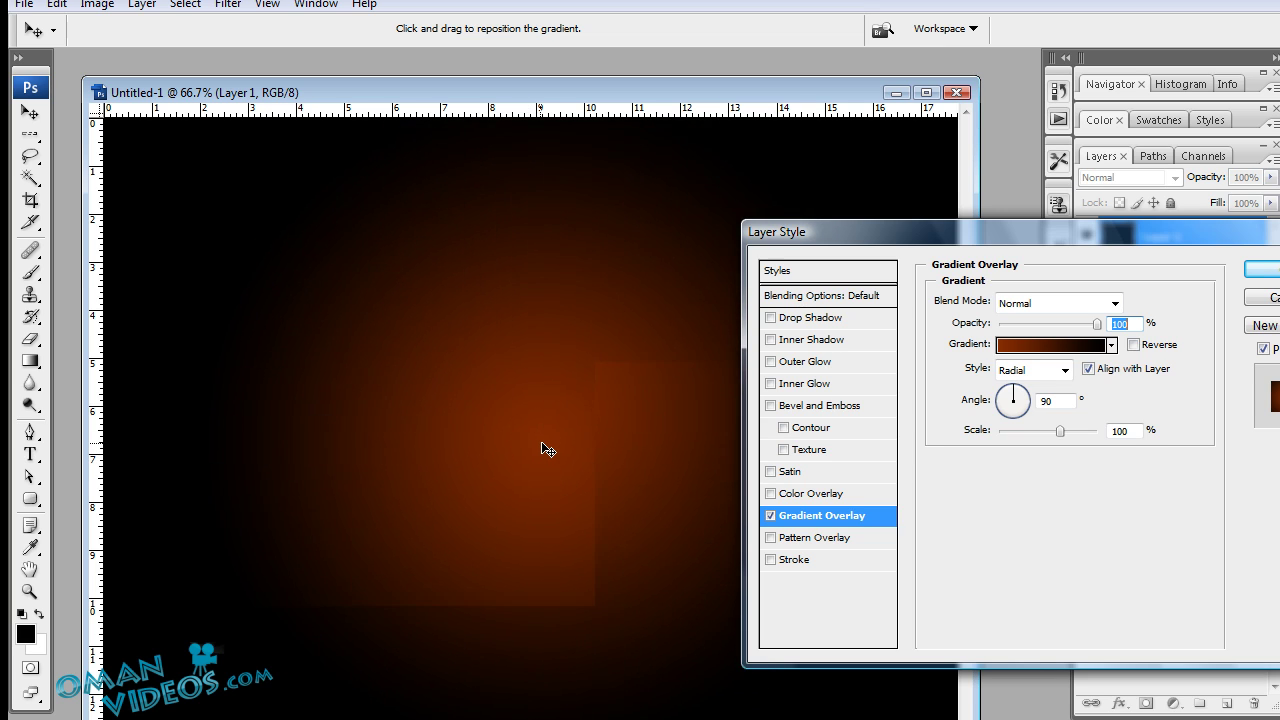
drag(544, 449, 539, 439)
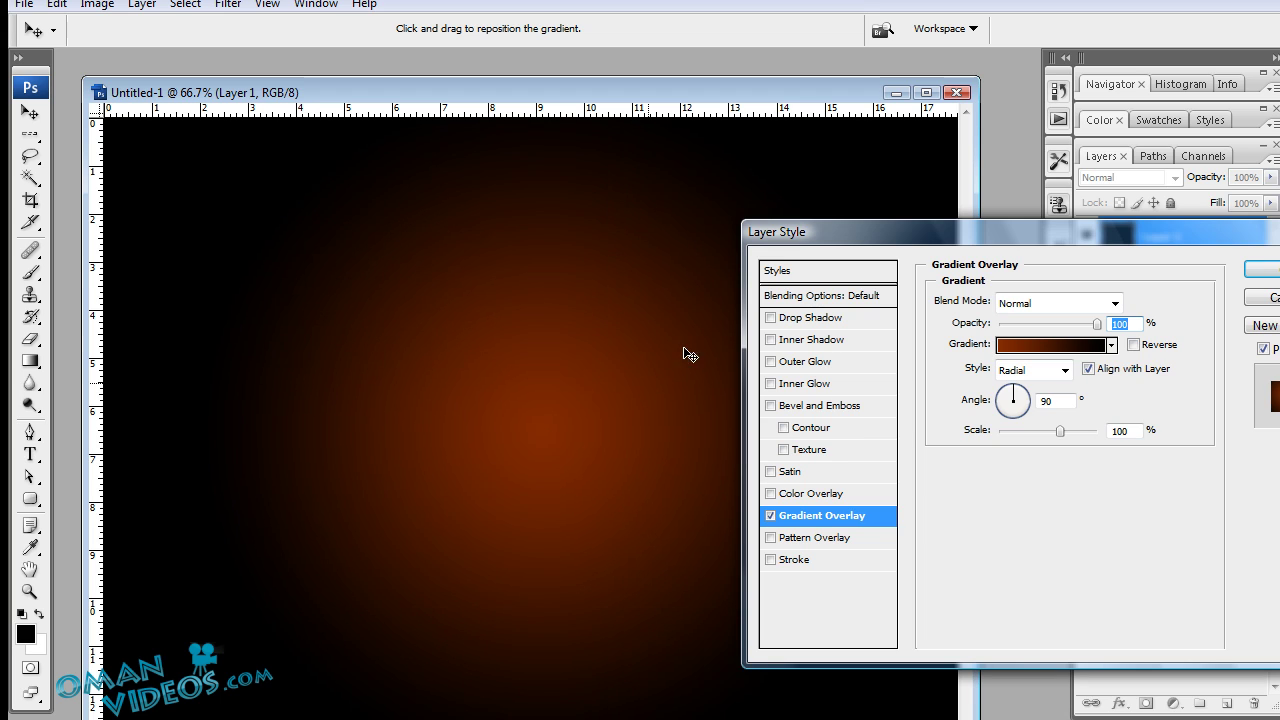
drag(890, 237, 805, 246)
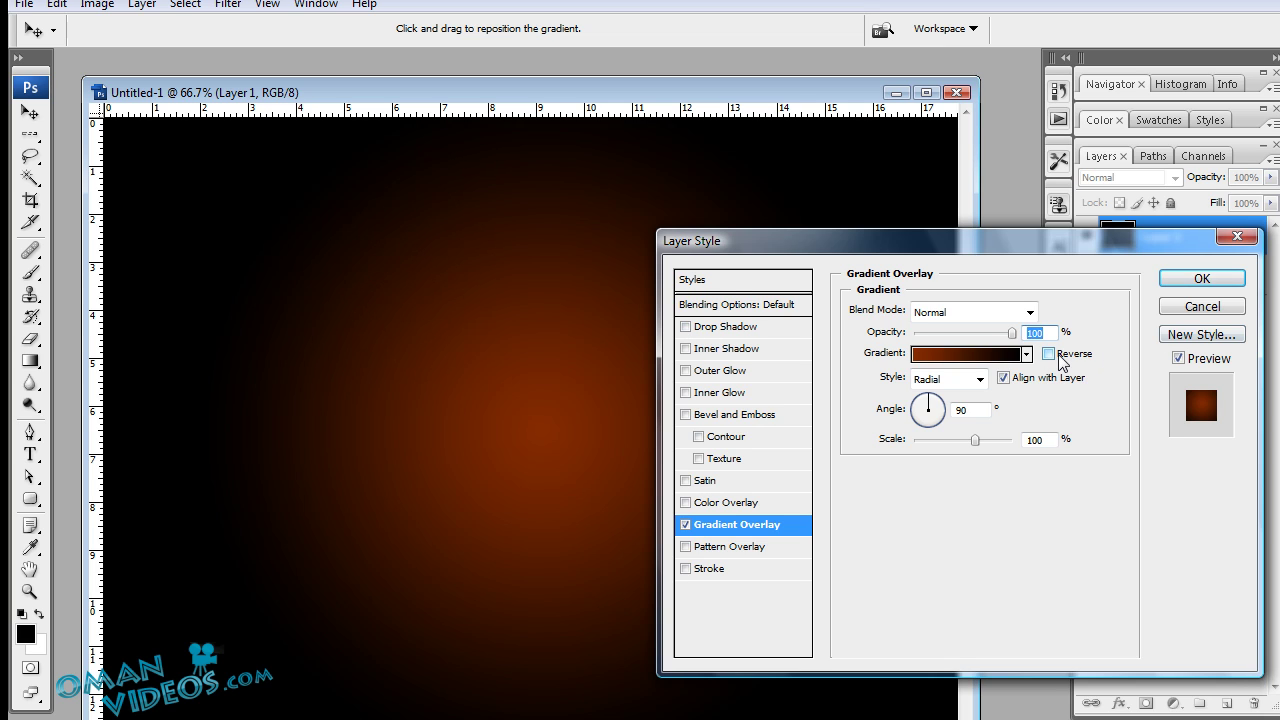
Apply the overlay, duplicate Layer 1, and merge the copy into a new empty Layer 2.
click(1201, 279)
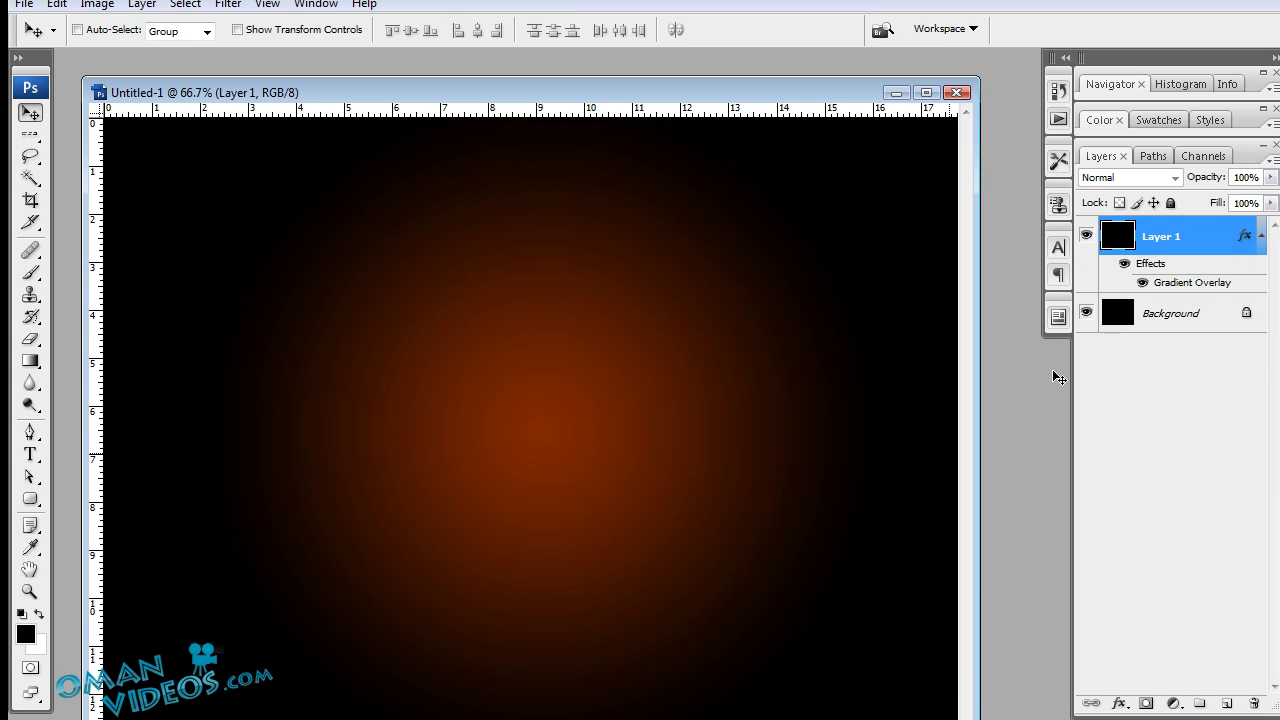
click(1262, 237)
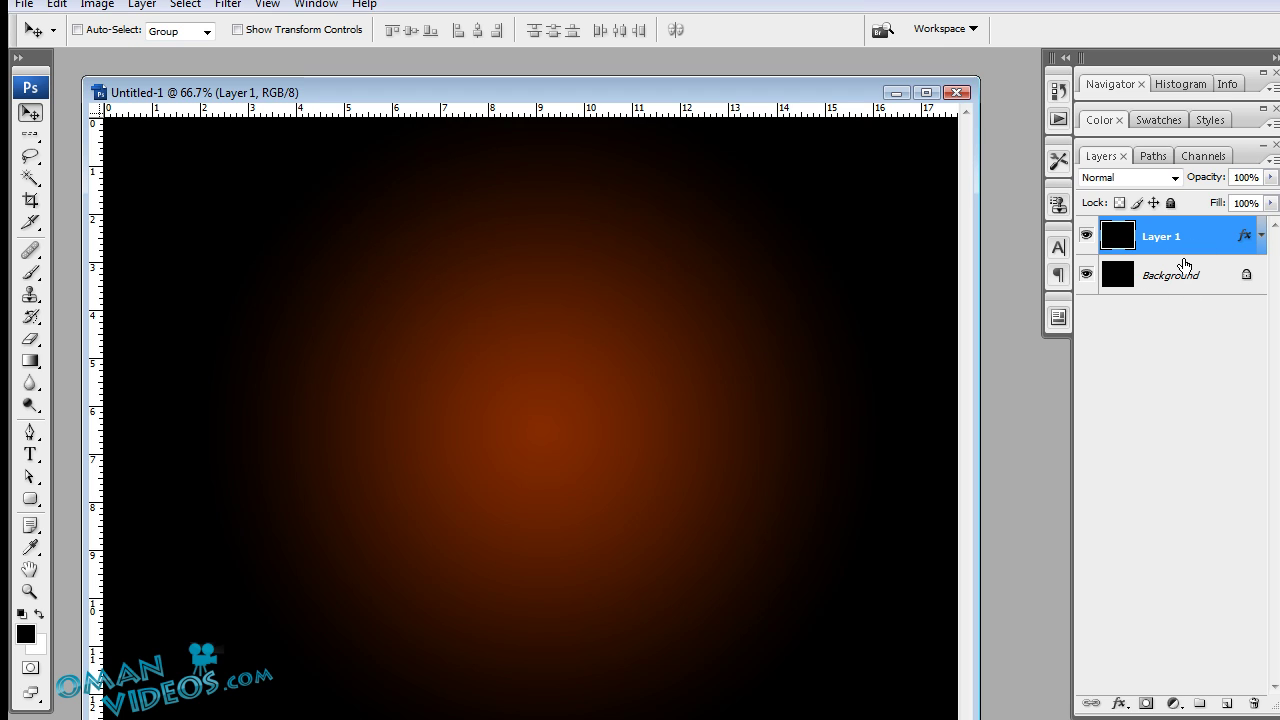
key(ctrl+j)
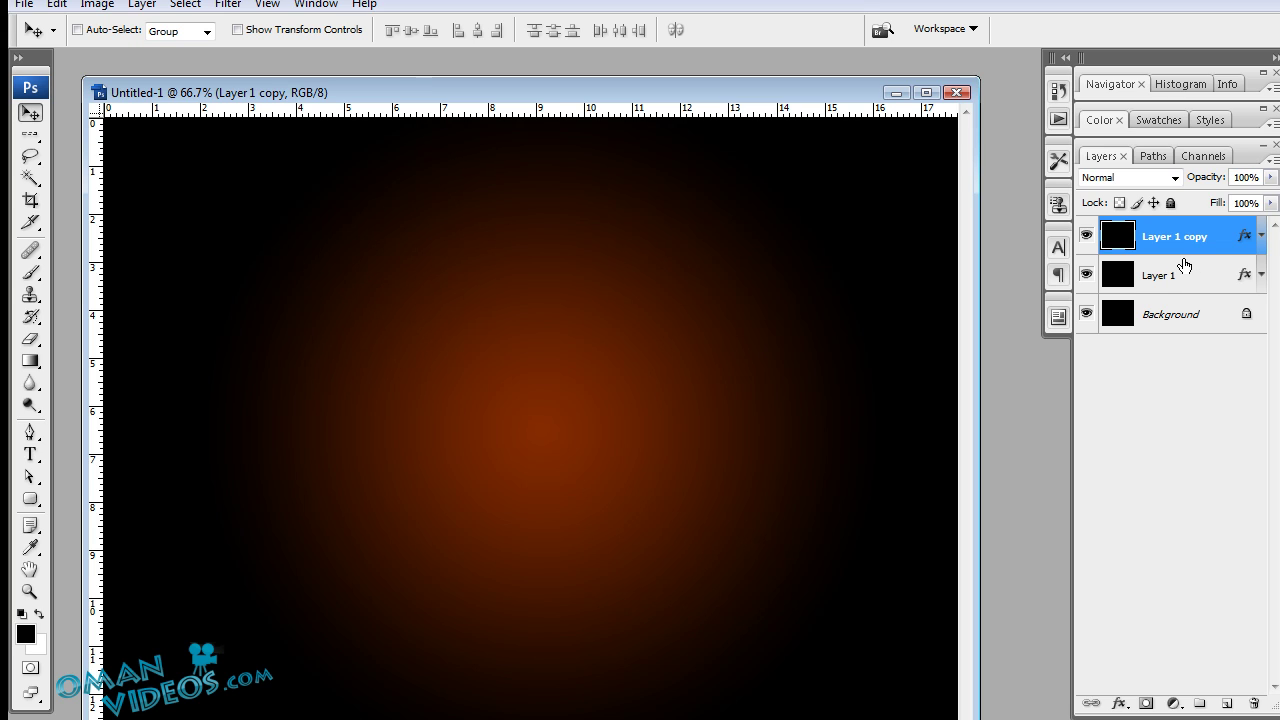
click(1170, 278)
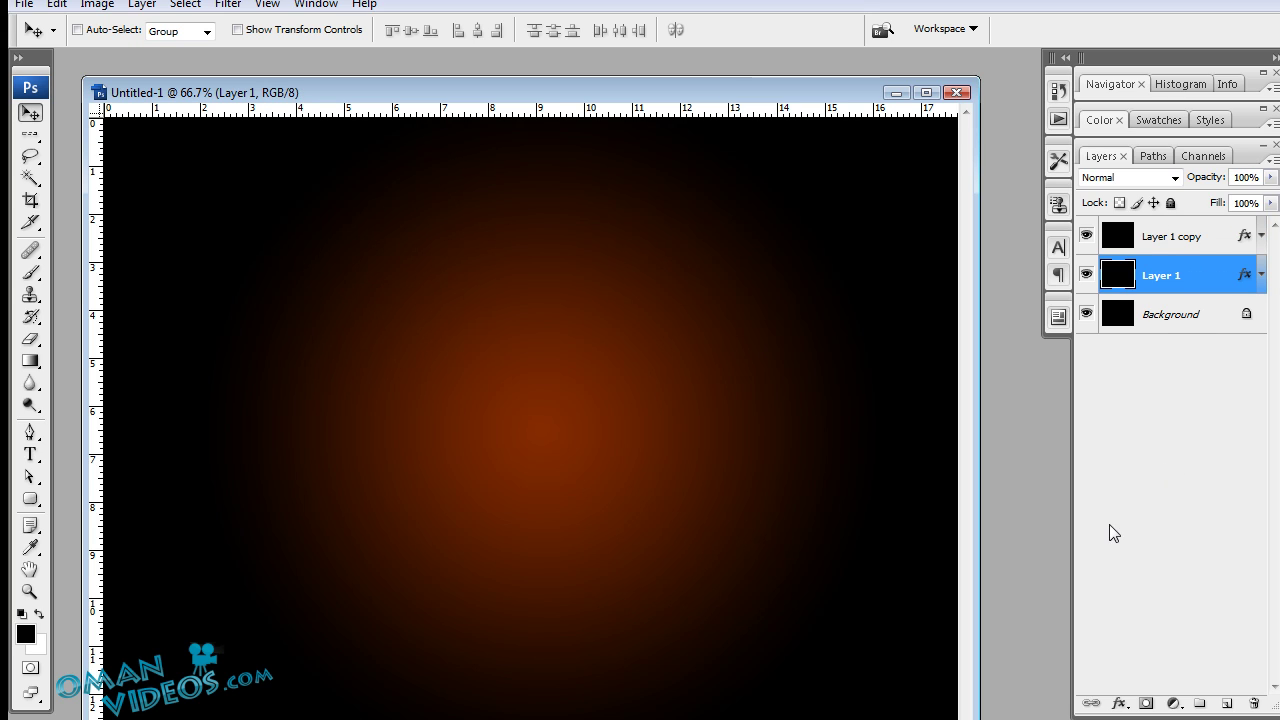
click(1226, 703)
click(1171, 245)
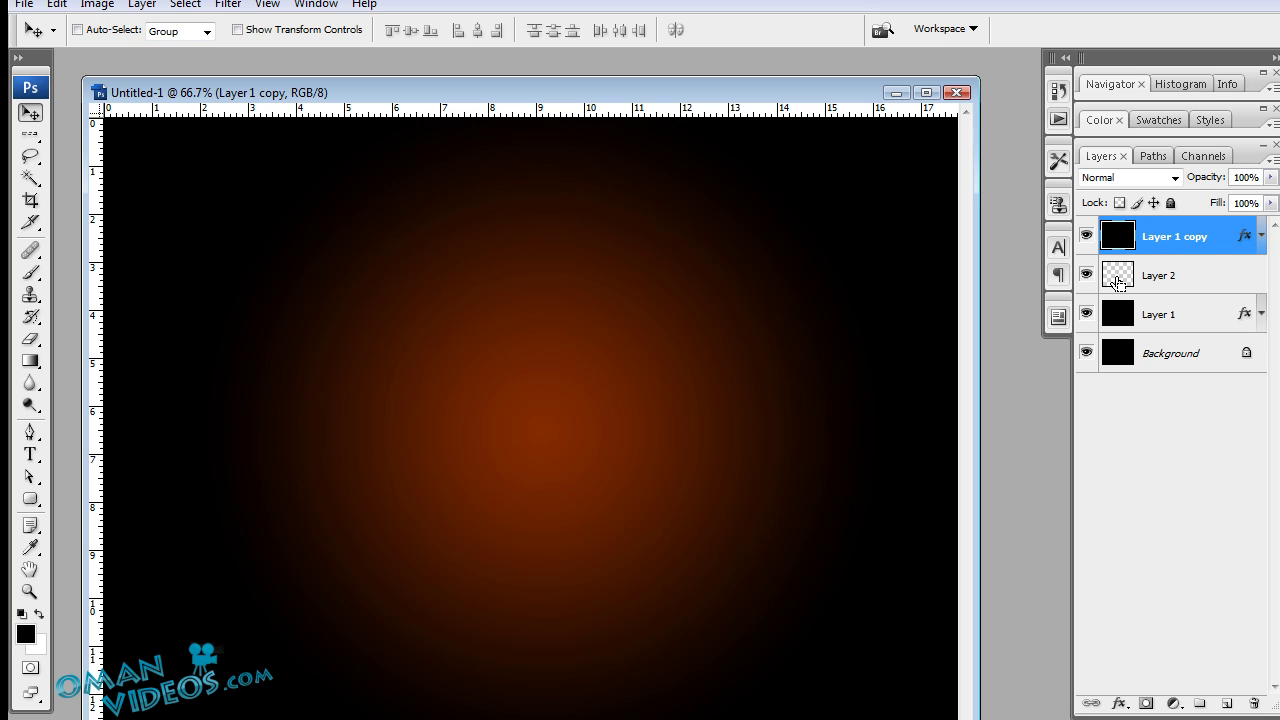
key(ctrl+e)
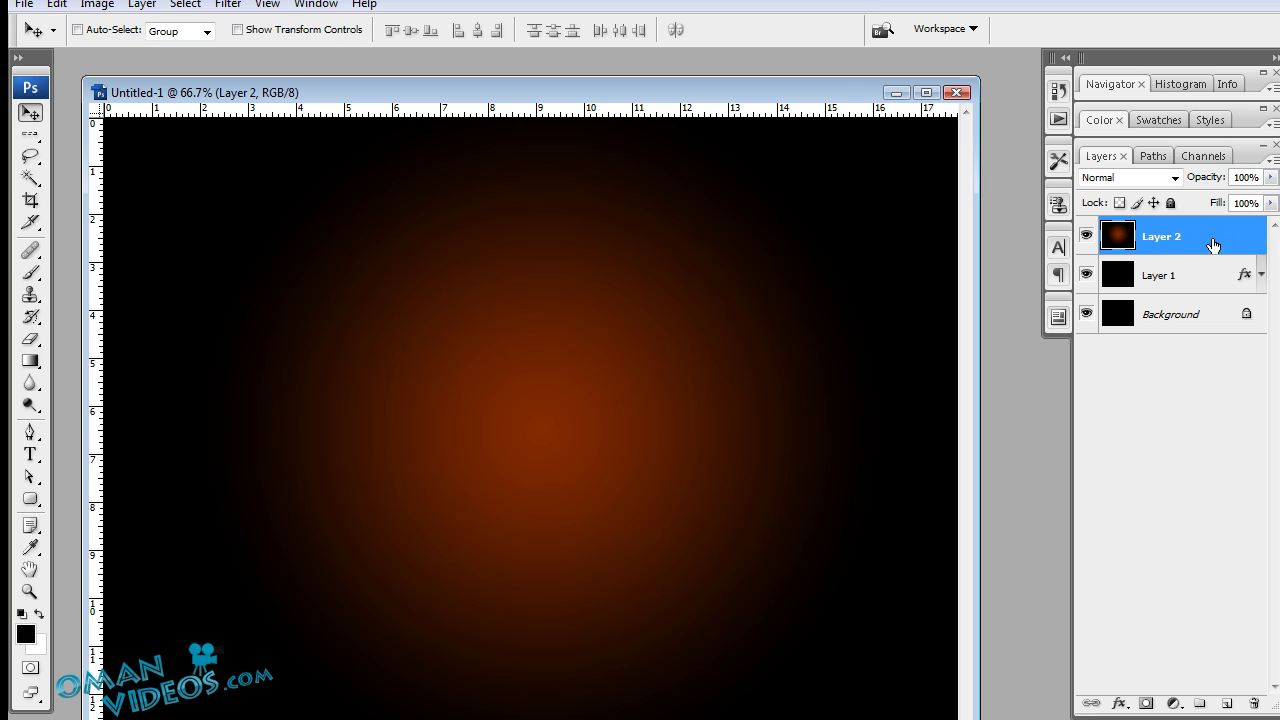
Set Layer 2's blend mode to Color Dodge.
click(1176, 178)
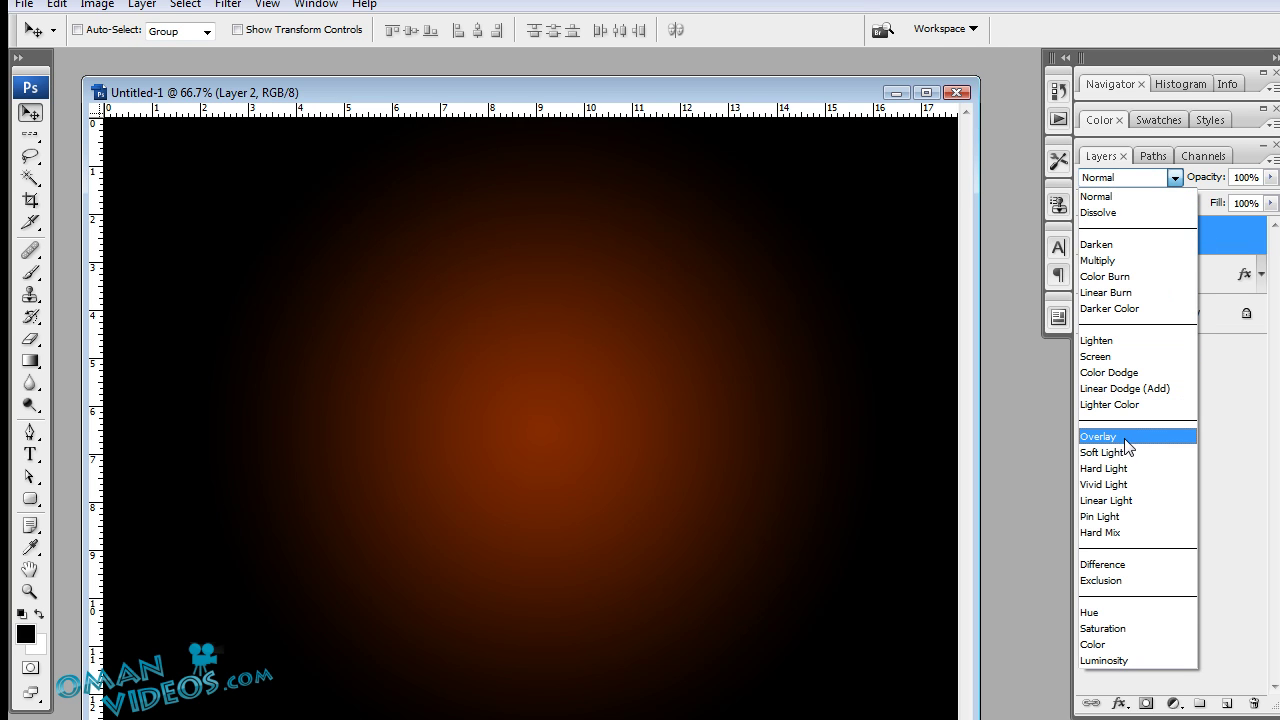
click(1112, 372)
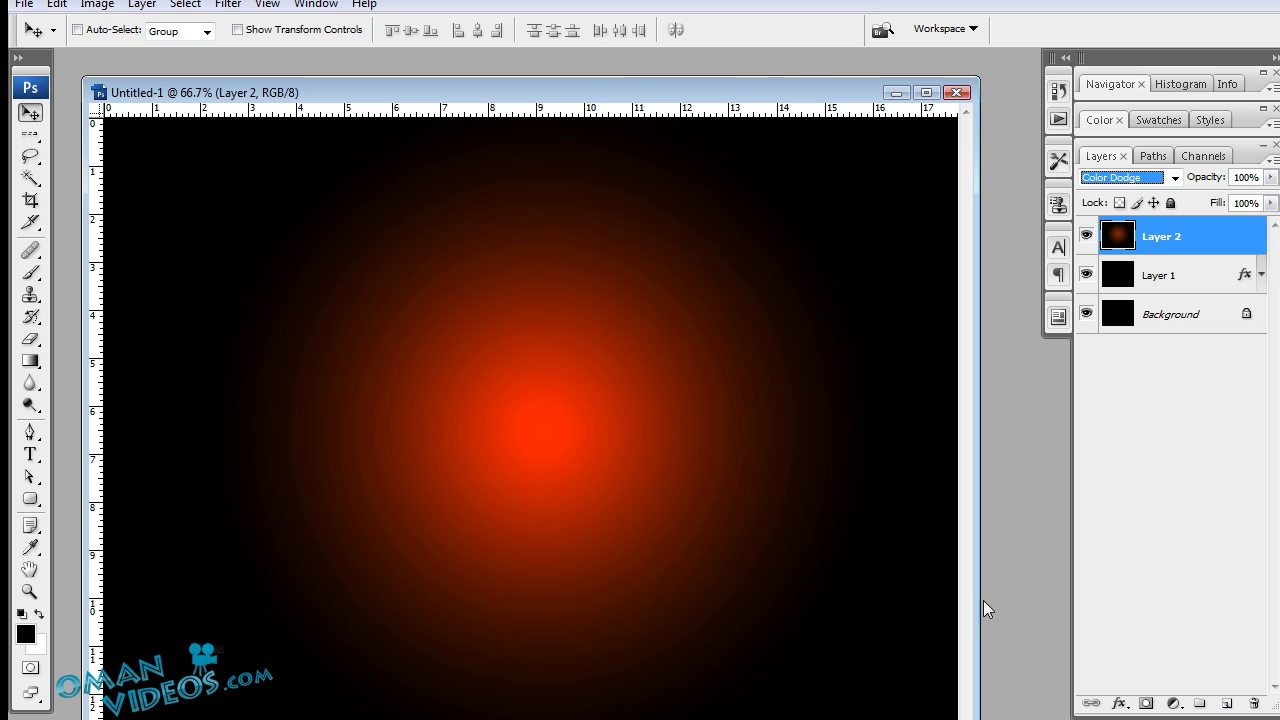
click(651, 428)
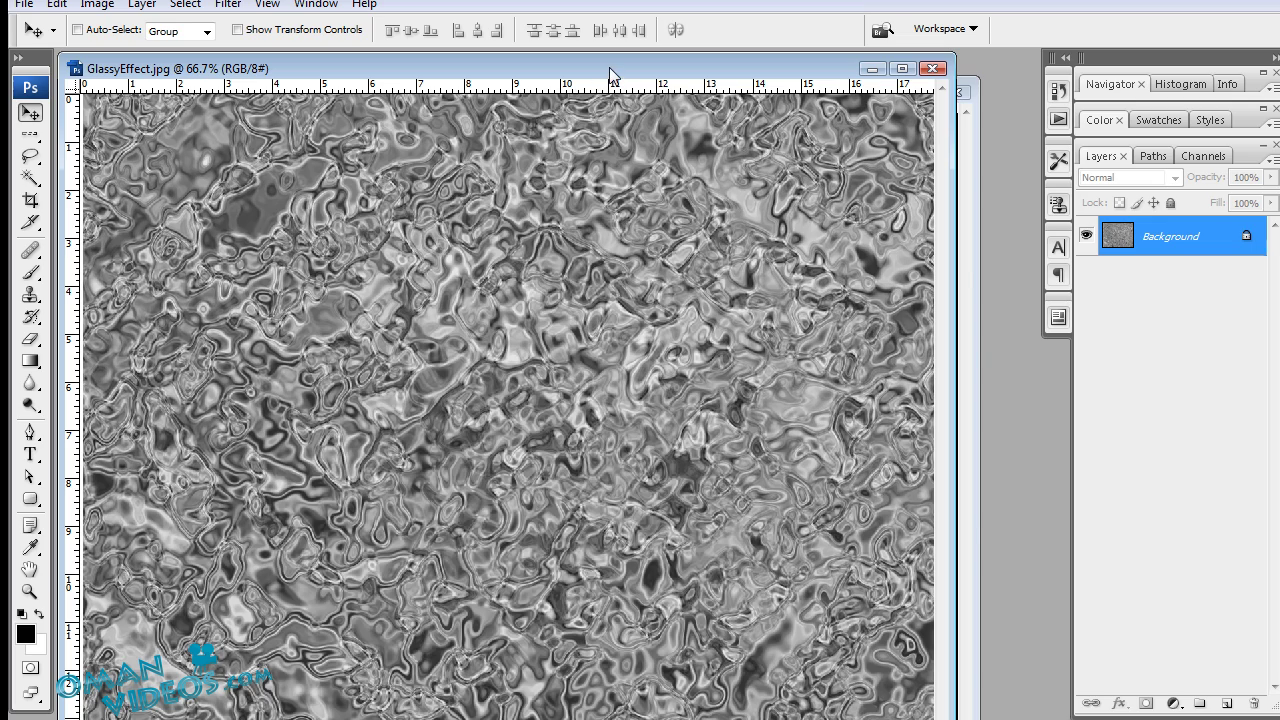
Arrange GlassyEffect.jpg beside Untitled-1, remove the dragged-in texture, and bring GlassyEffect.jpg forward.
drag(609, 67, 517, 178)
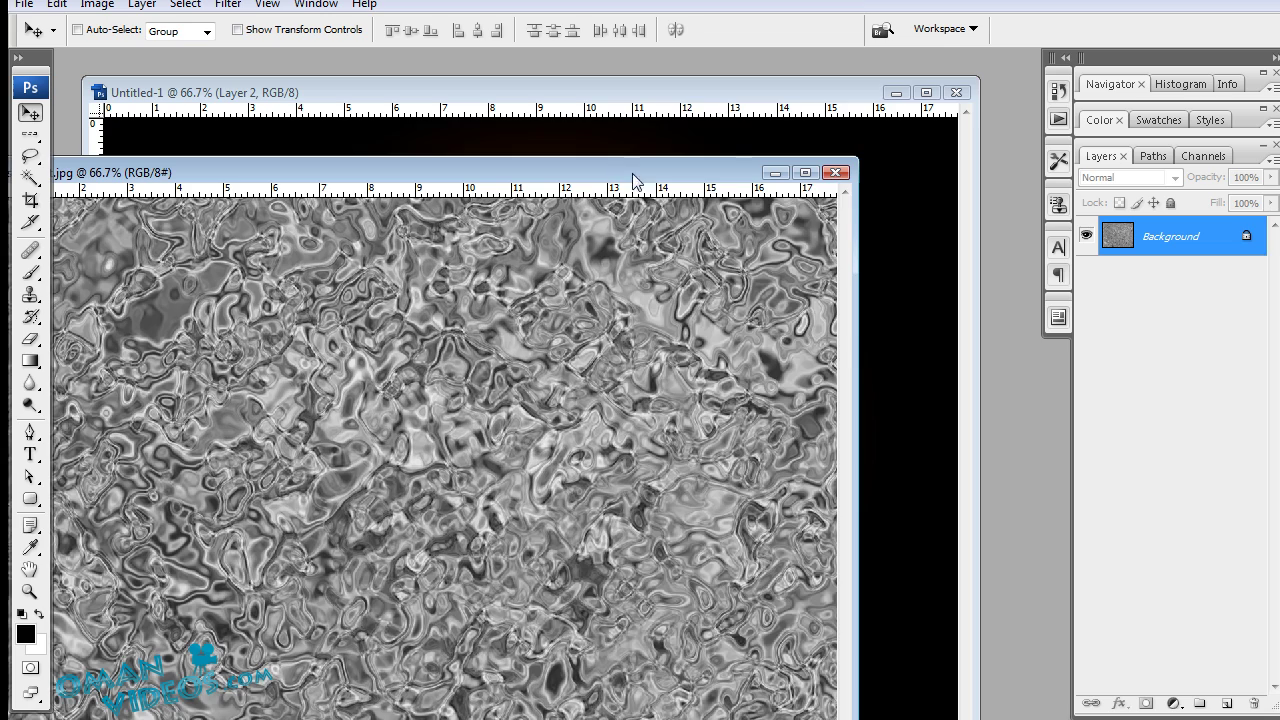
drag(610, 173, 913, 123)
drag(702, 114, 809, 260)
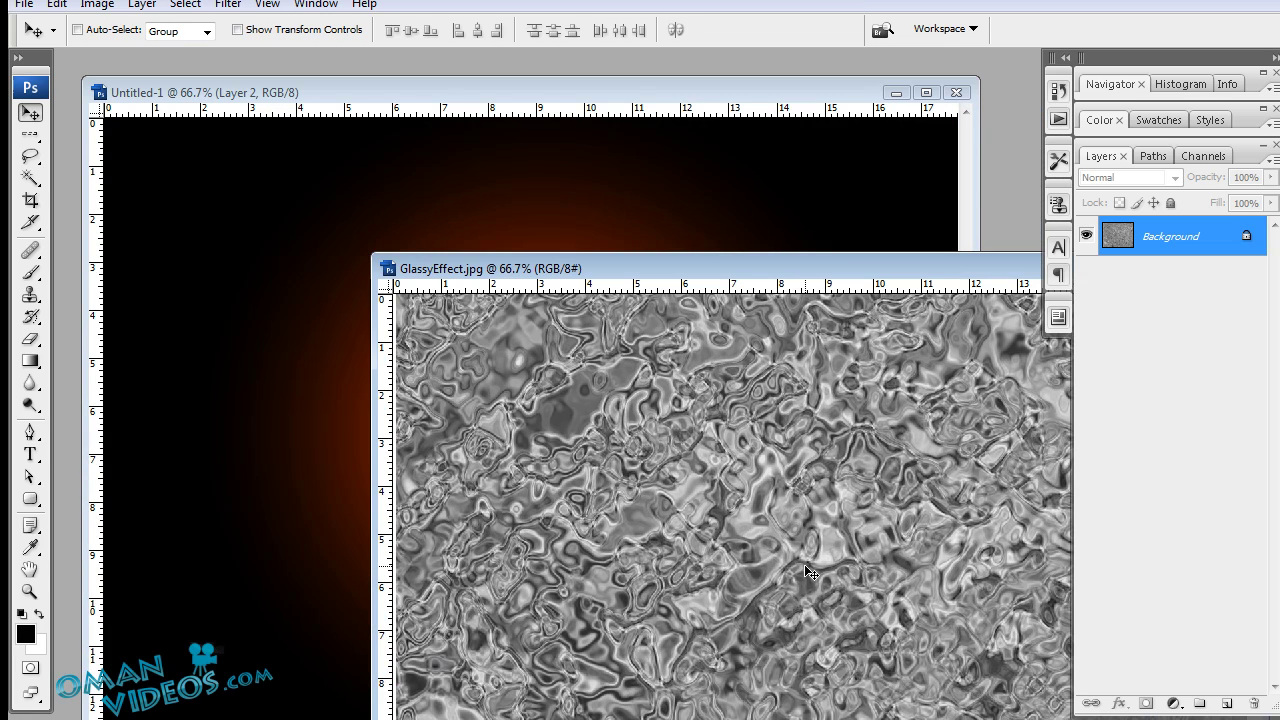
drag(808, 570, 331, 379)
mouse_move(458, 322)
mouse_down()
mouse_move(511, 338)
mouse_move(1004, 300)
mouse_move(1022, 292)
mouse_move(1005, 262)
mouse_up()
key(Delete)
click(999, 263)
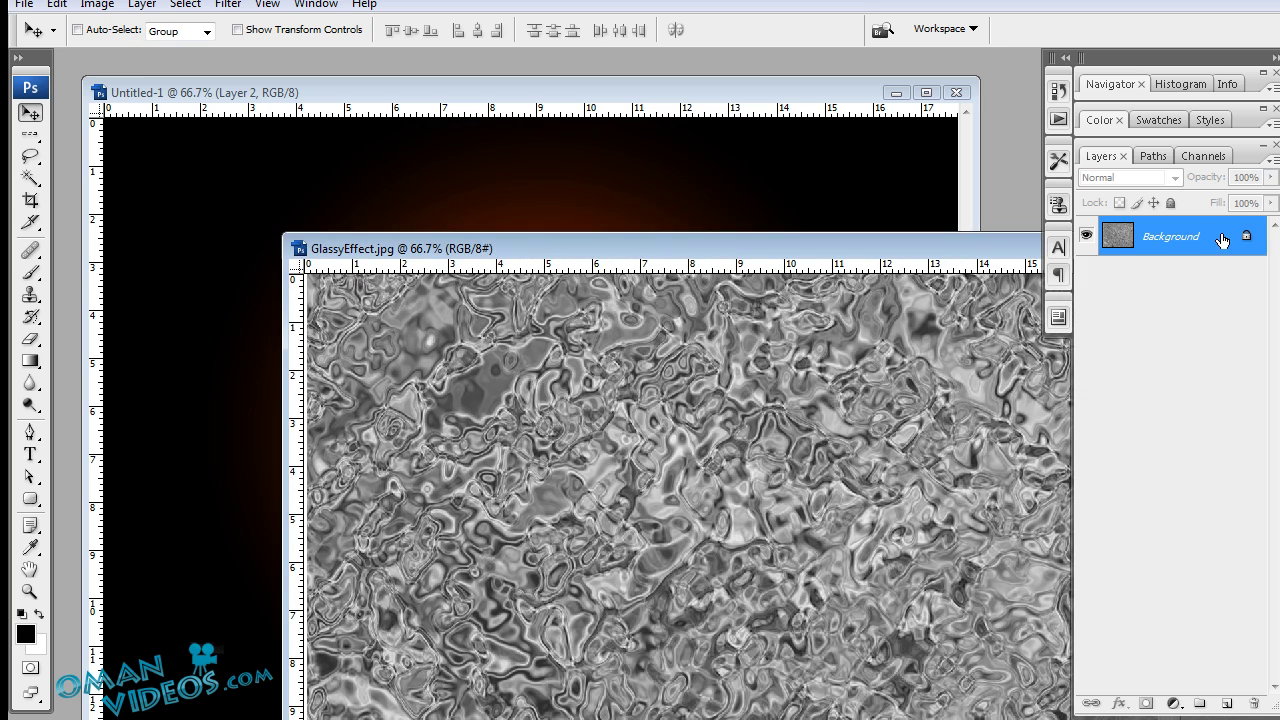
Duplicate the texture's Background layer into Untitled-1, then bring Untitled-1 to the front.
right_click(1220, 238)
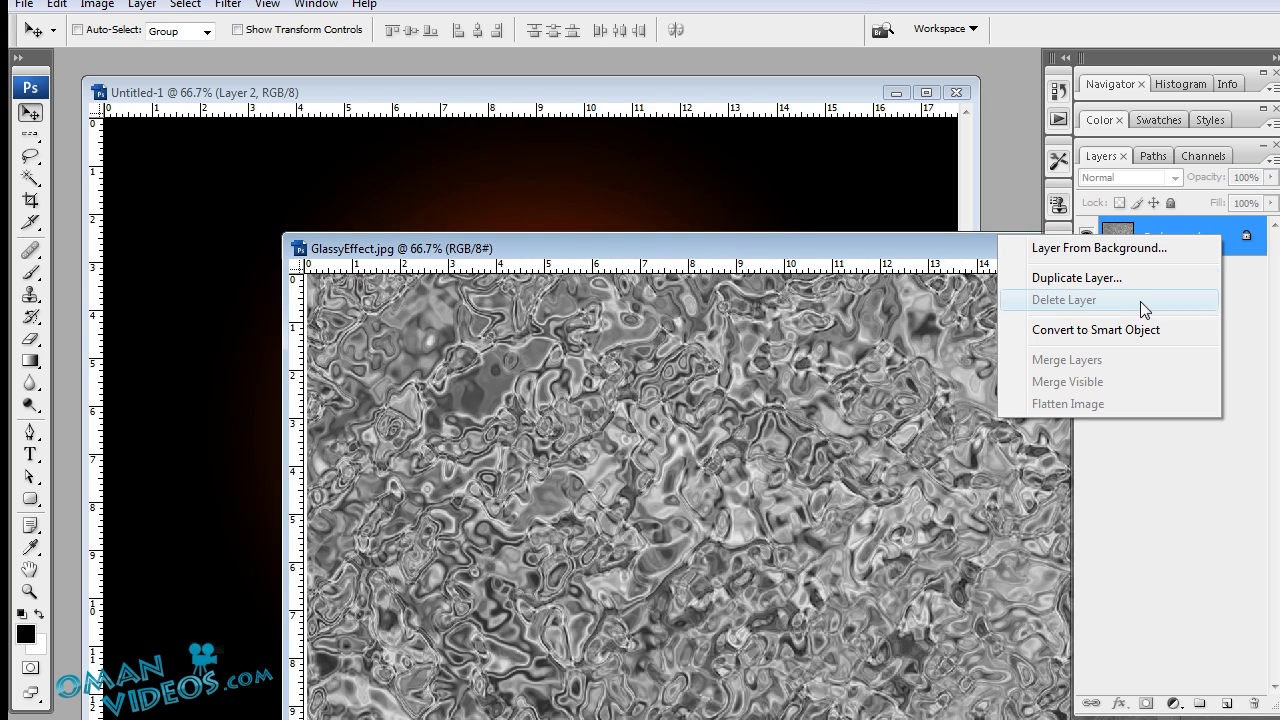
click(1077, 285)
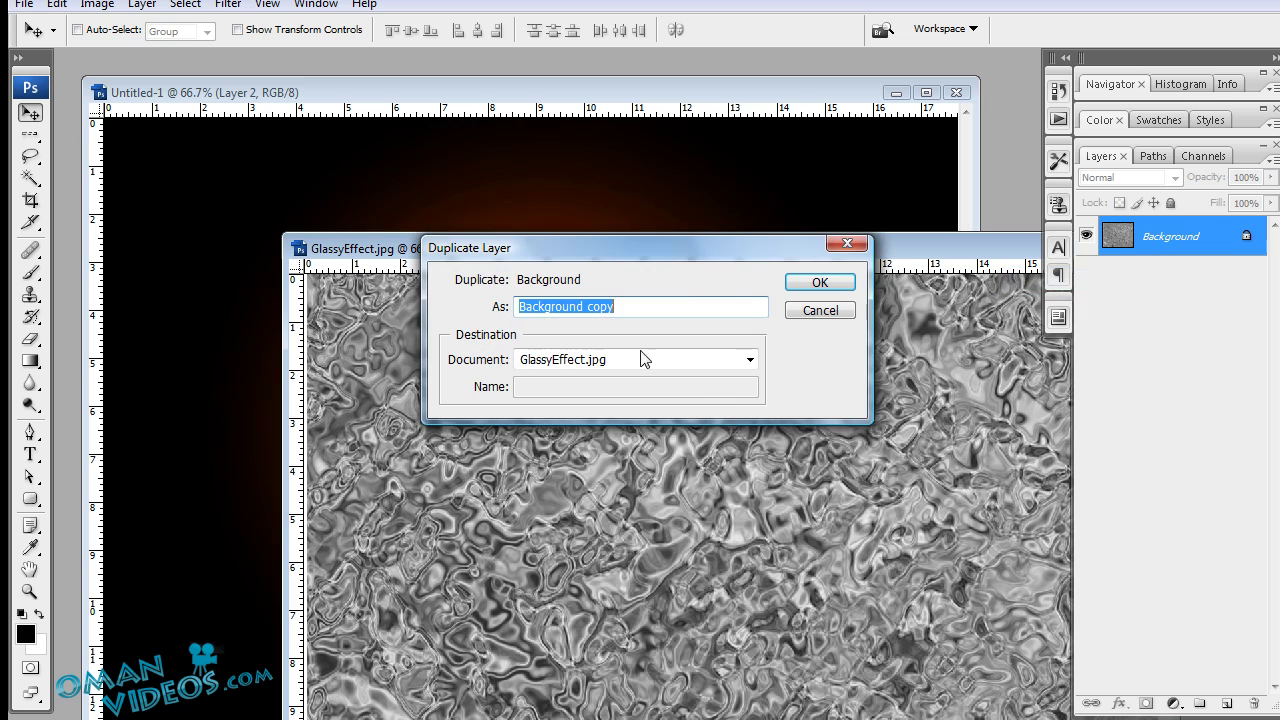
click(608, 358)
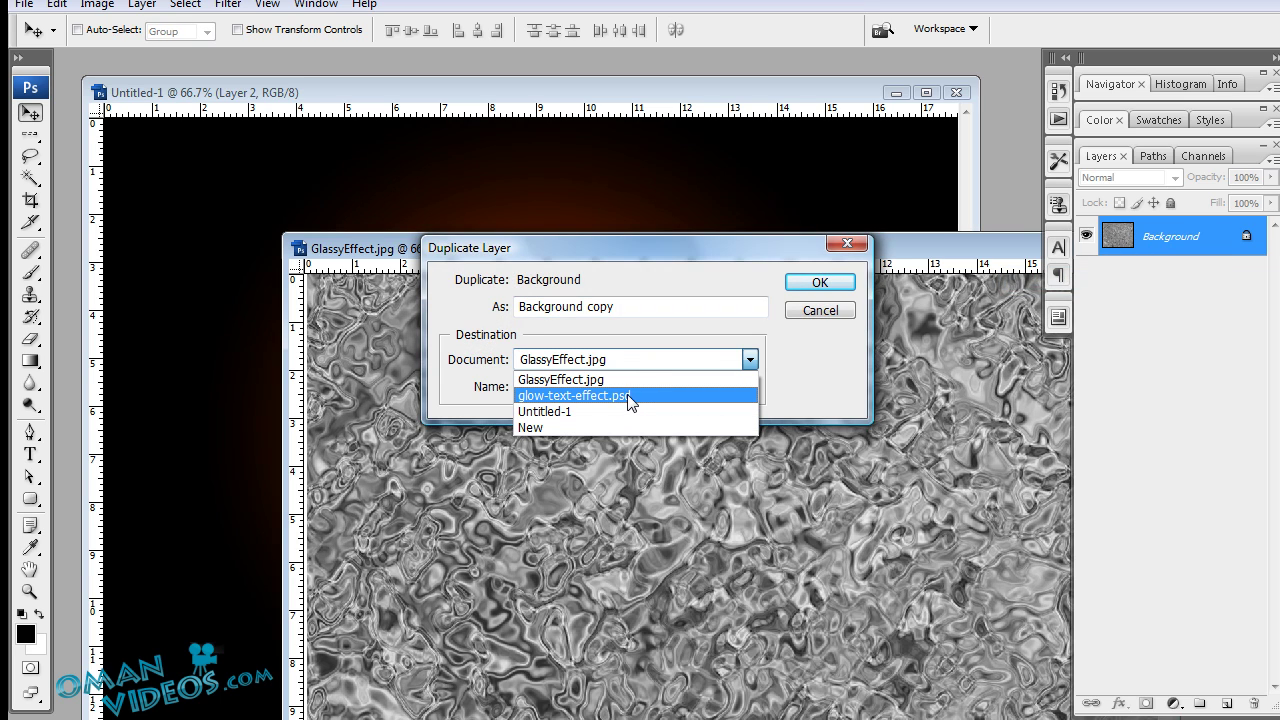
click(568, 411)
key(shift+Tab)
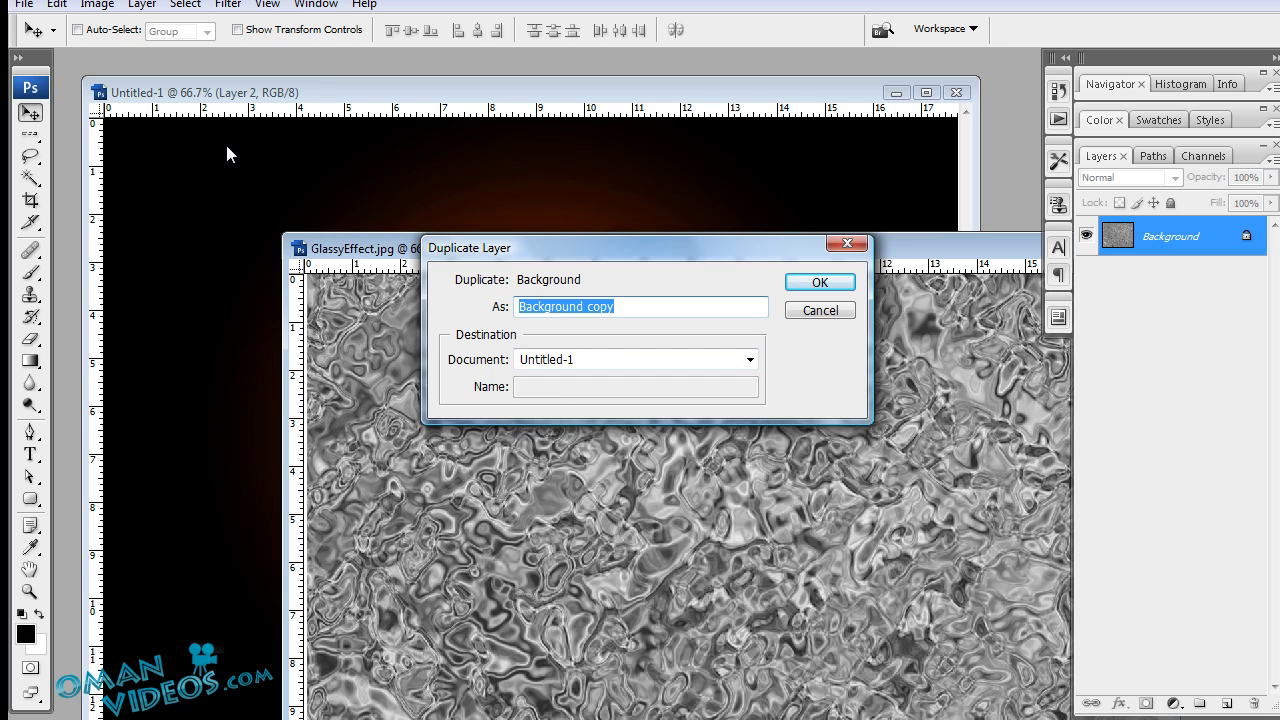
click(820, 282)
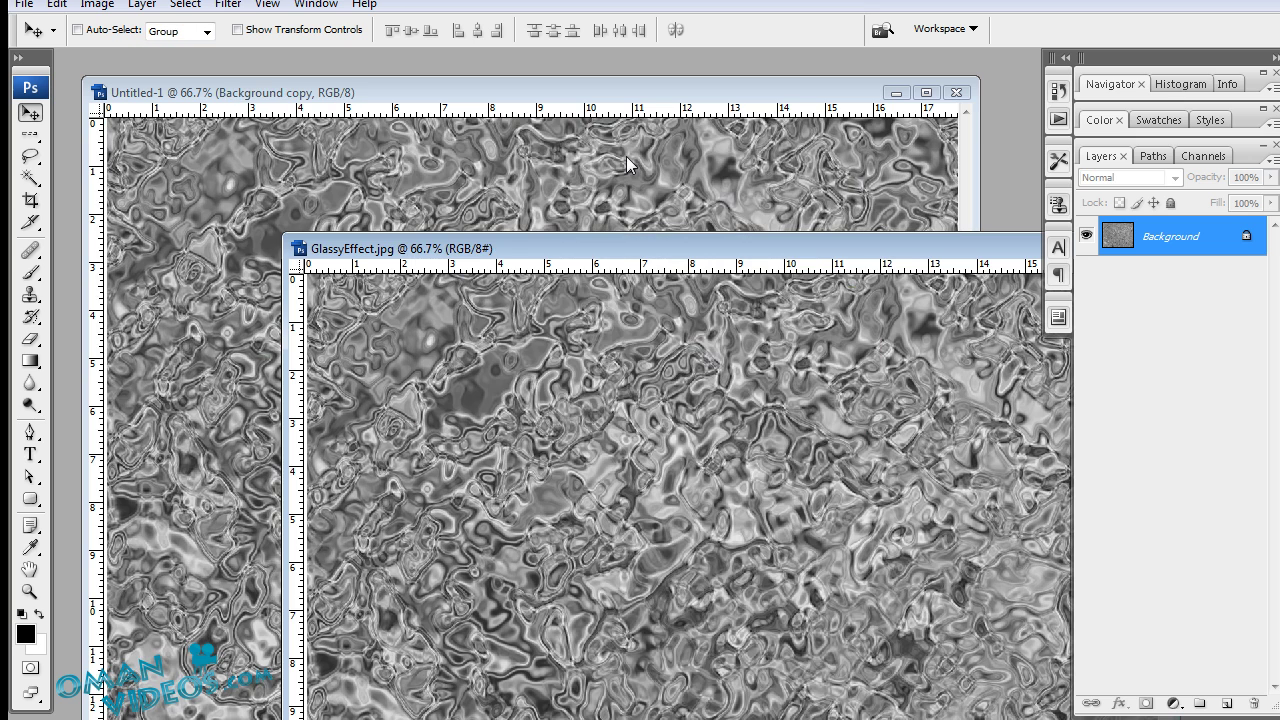
drag(600, 248, 387, 183)
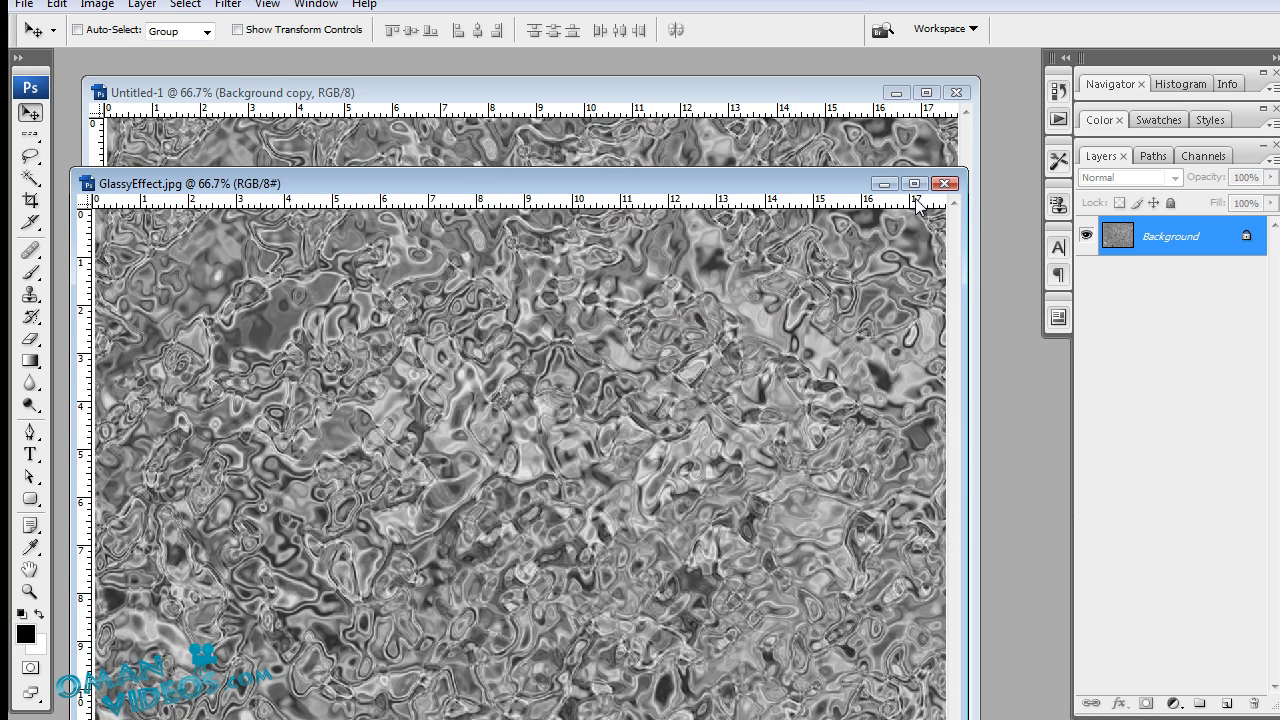
click(713, 78)
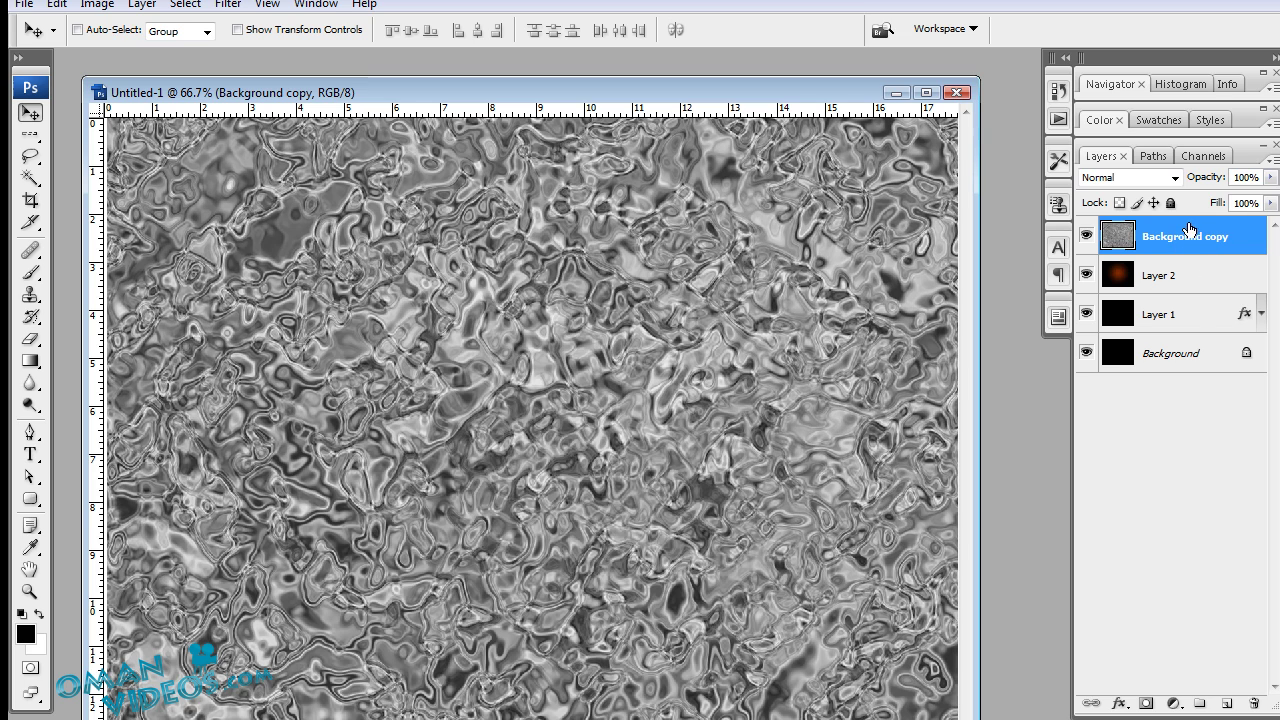
Set the Background copy texture layer to Color Dodge at 12% opacity.
click(1128, 177)
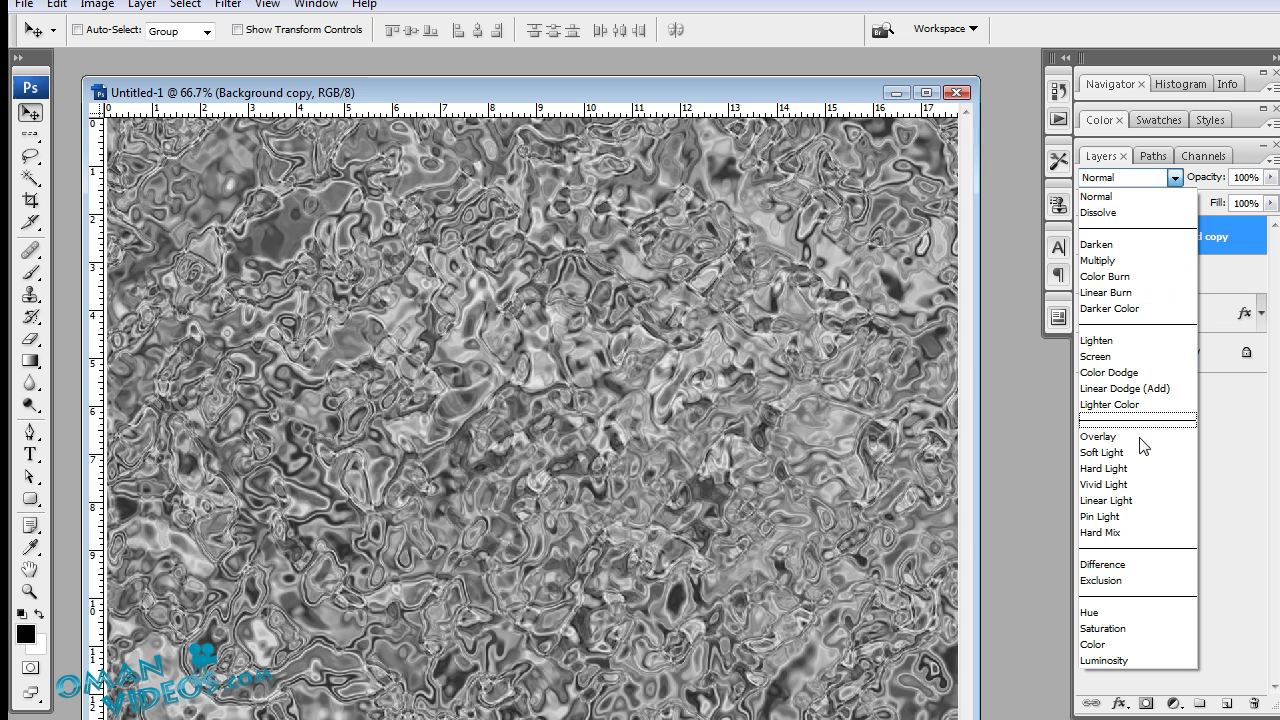
click(1150, 372)
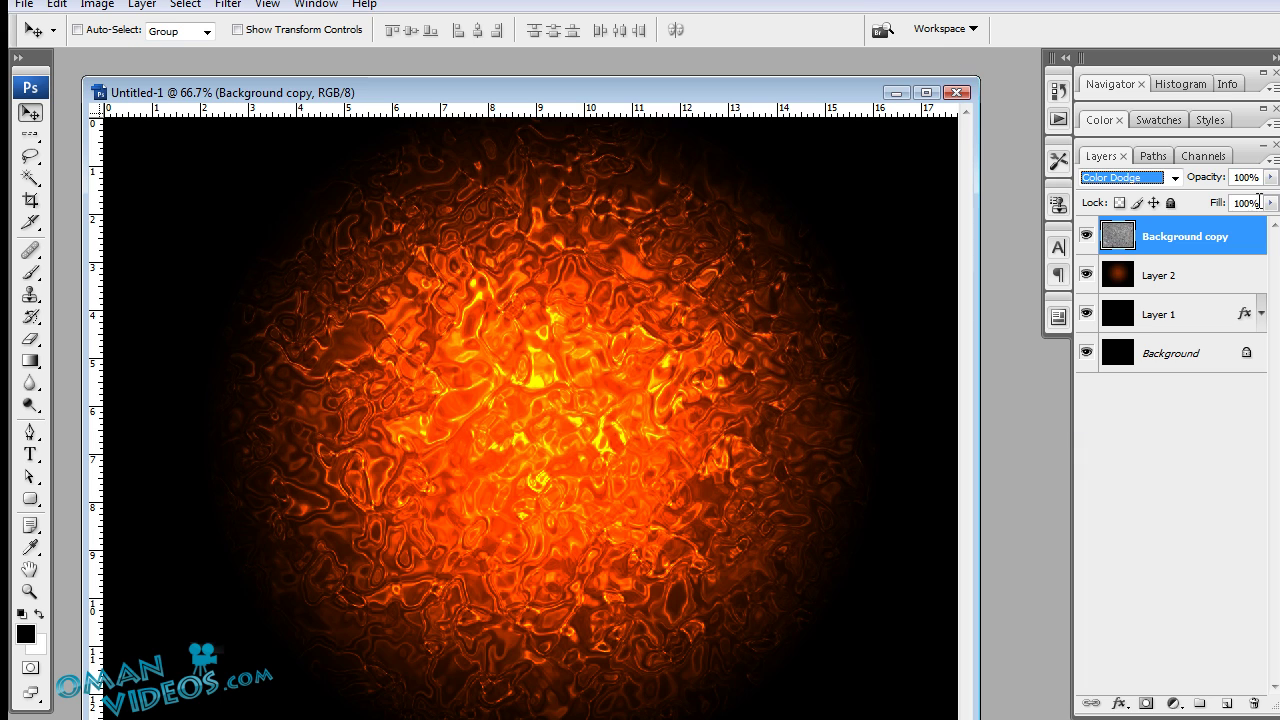
click(1245, 177)
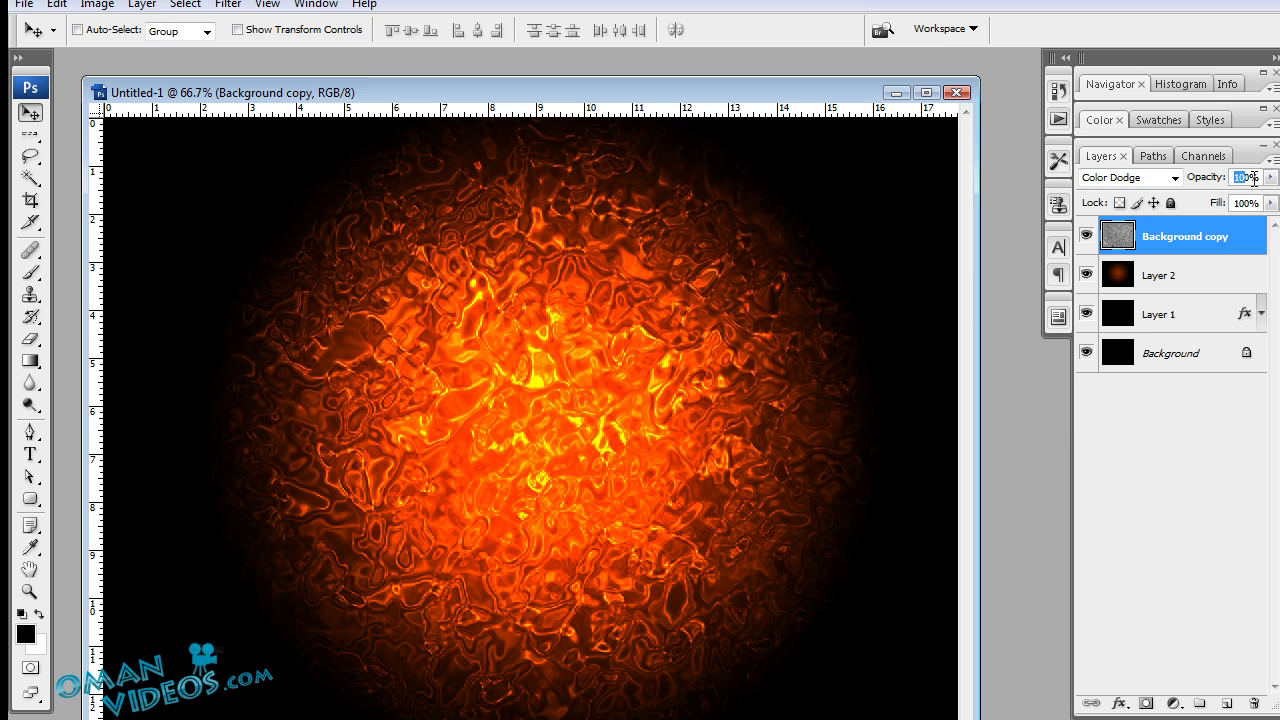
drag(1195, 181, 1136, 188)
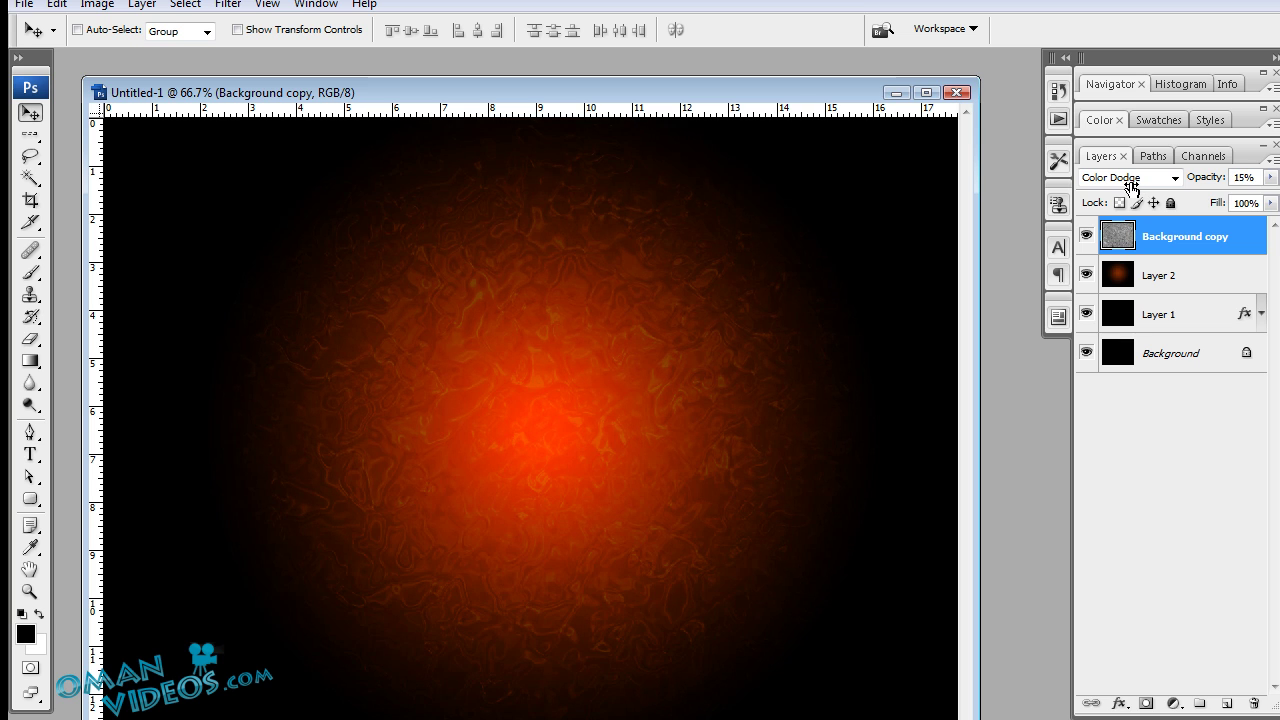
drag(1128, 189, 1130, 189)
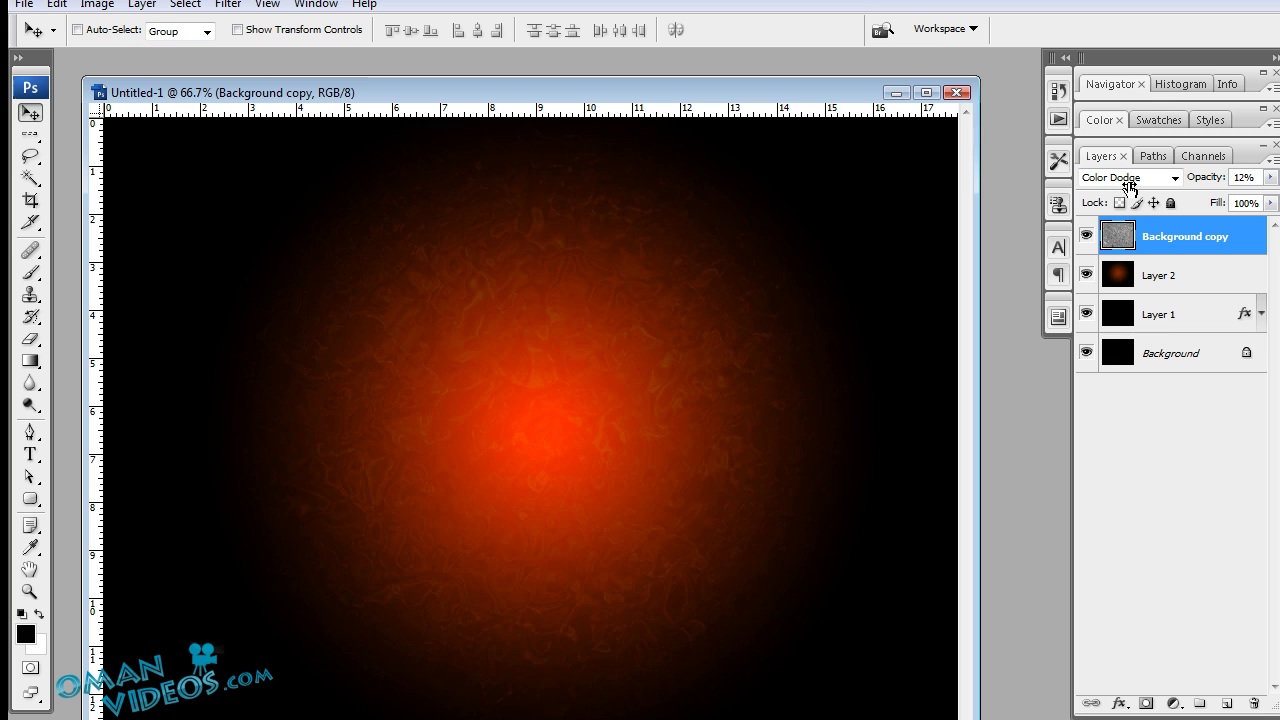
Add empty Layer 3 and set the Brush tool to a 5 px, 100% hardness tip.
click(1227, 705)
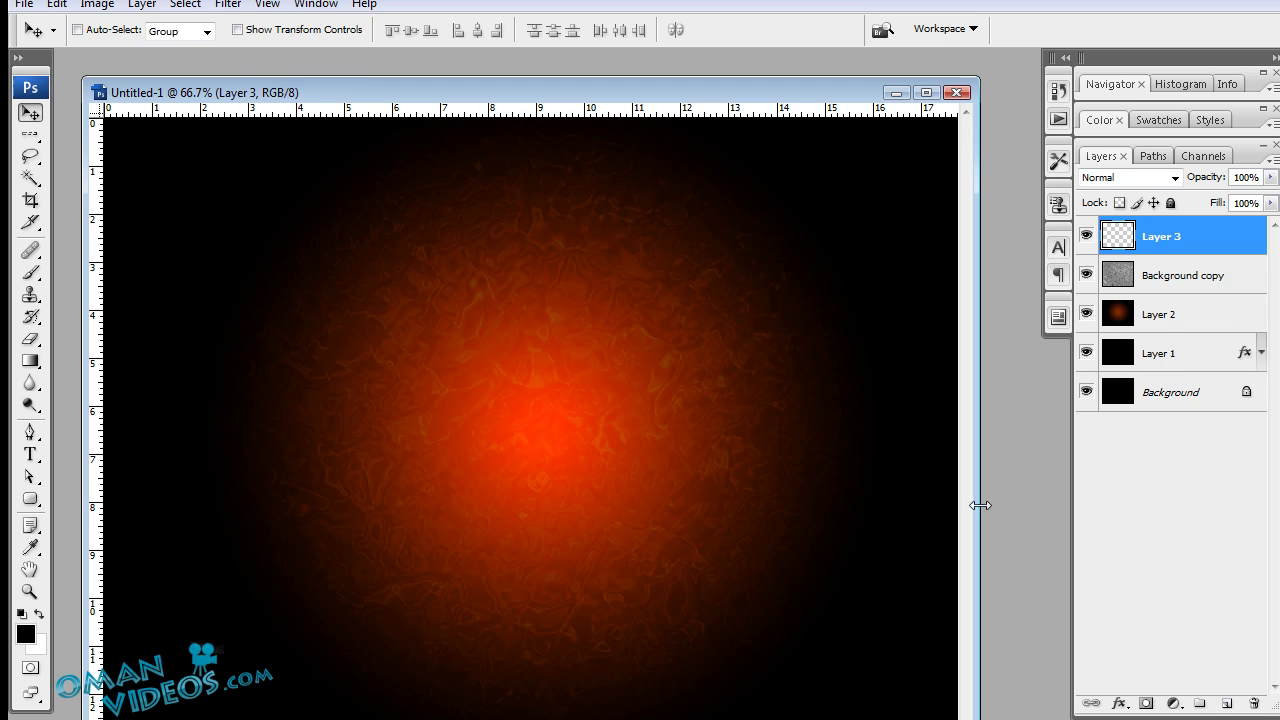
click(30, 272)
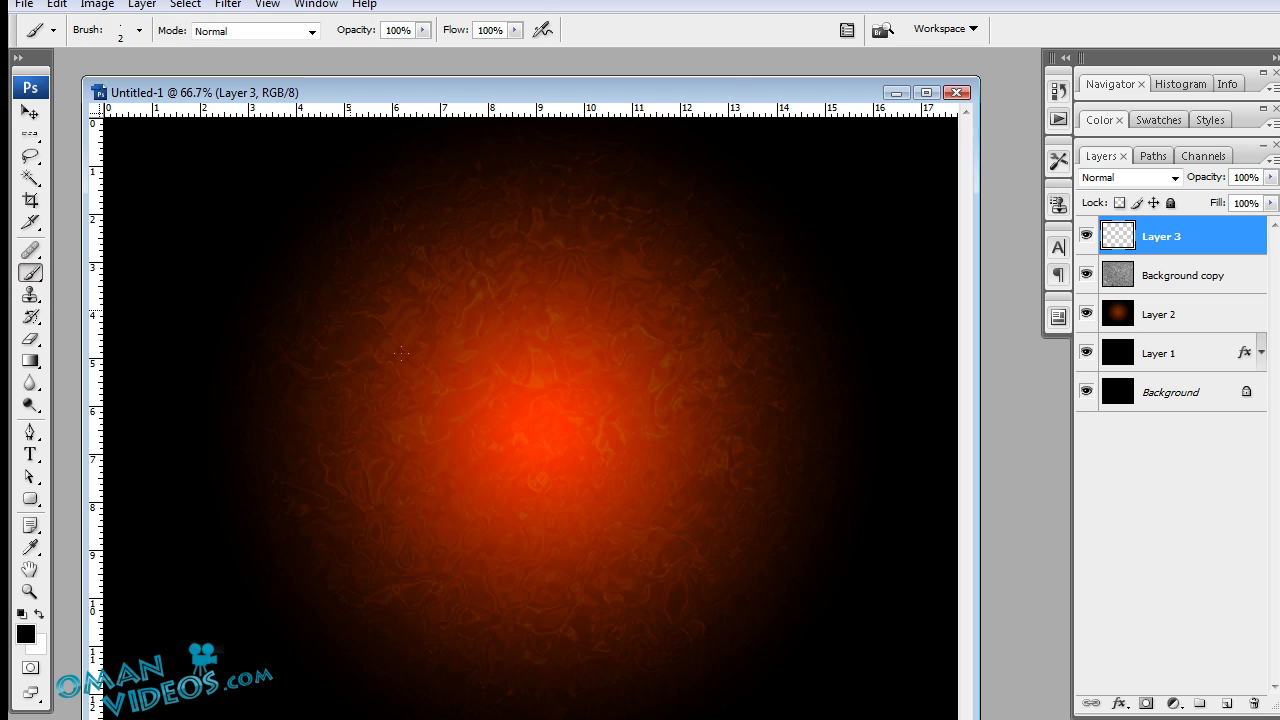
click(140, 36)
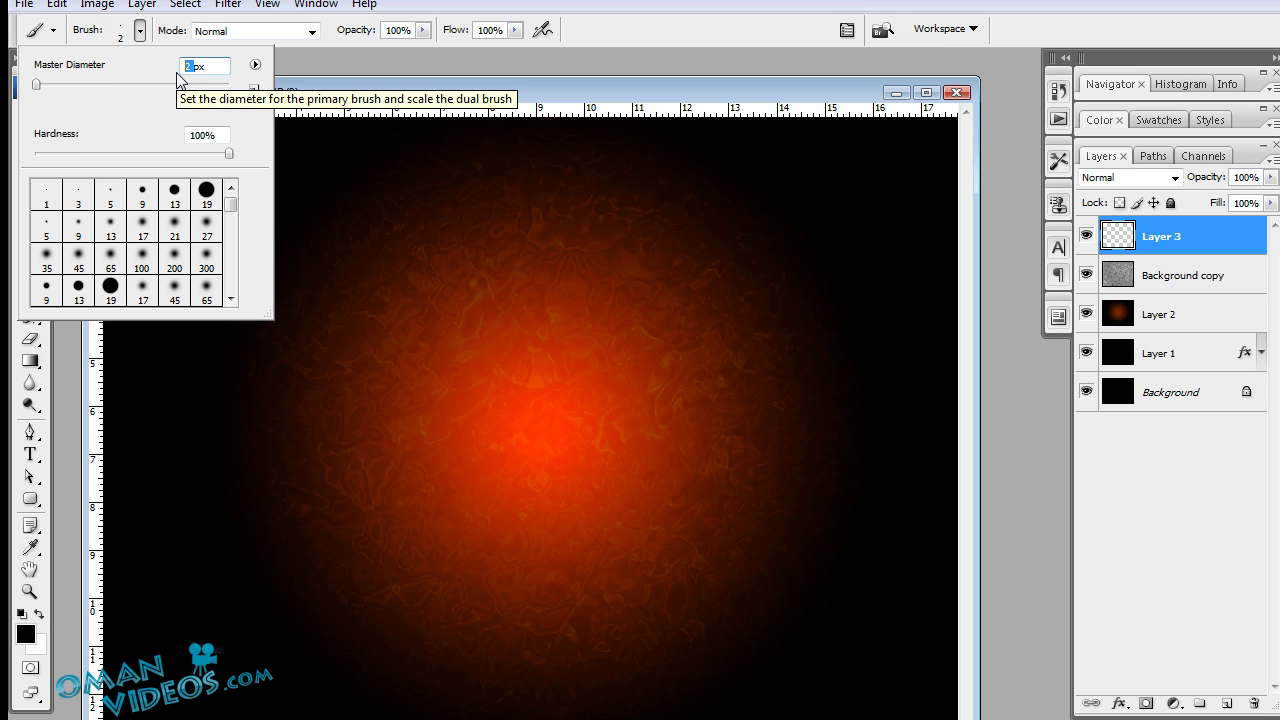
text(5)
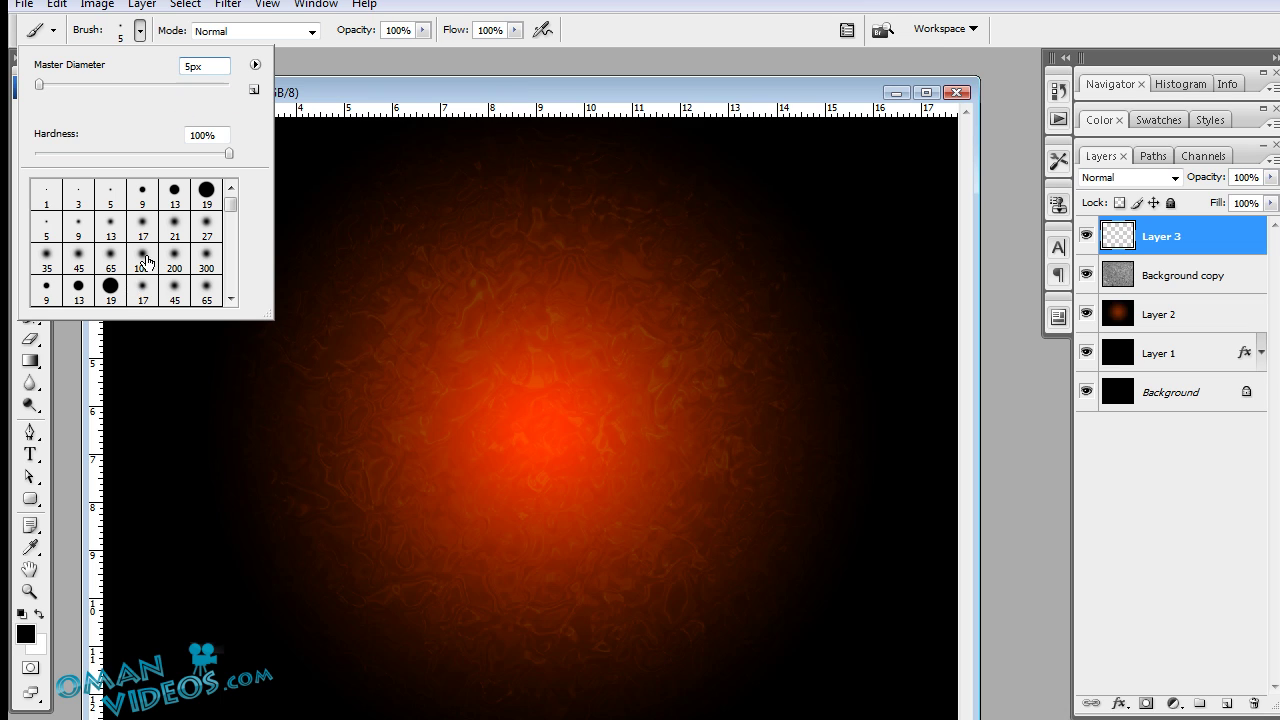
key(Tab)
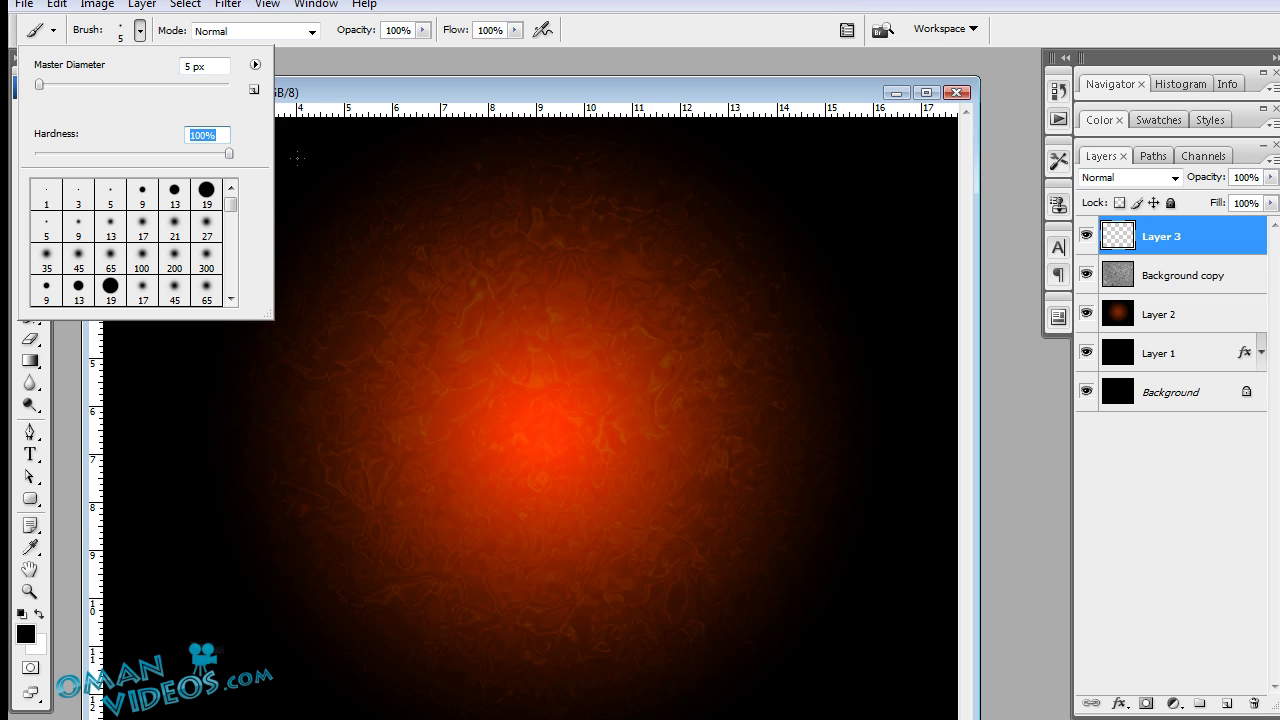
key(Return)
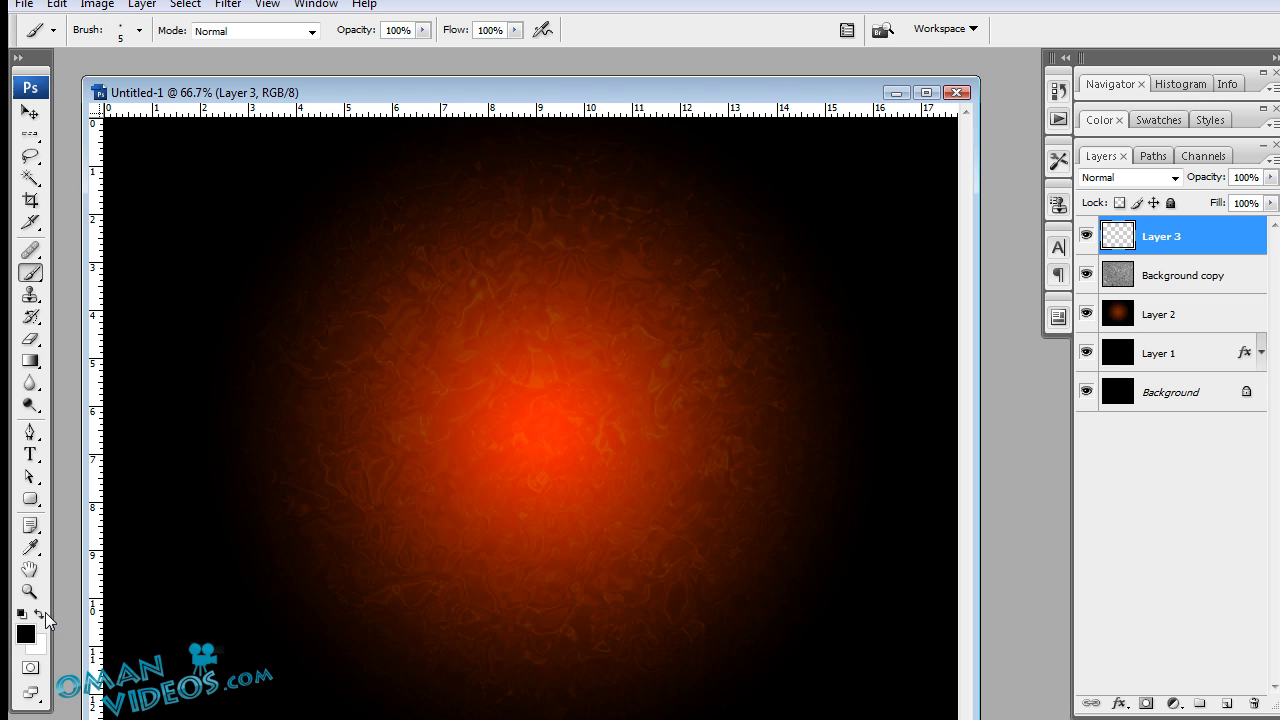
Draw an S-shaped Pen path curving from upper centre down to lower left.
click(30, 431)
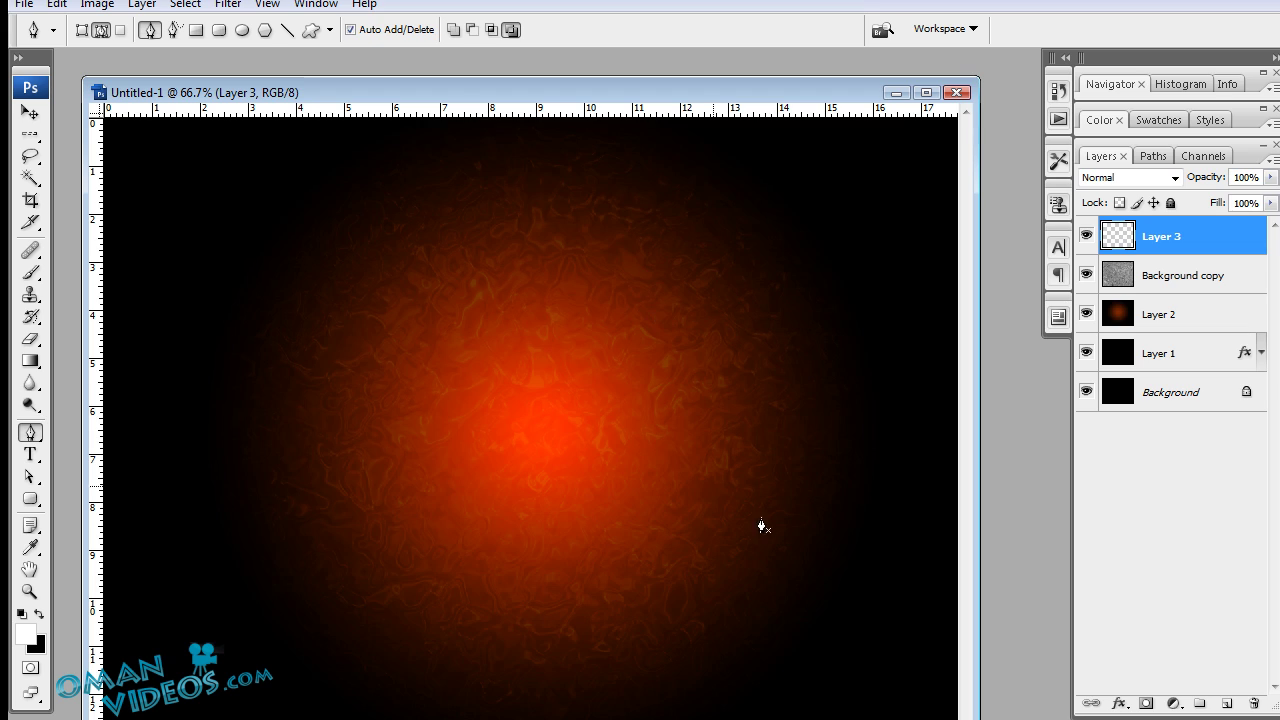
drag(659, 248, 574, 308)
drag(539, 413, 879, 455)
key(ctrl+z)
mouse_move(526, 618)
mouse_down()
mouse_move(457, 626)
mouse_move(480, 648)
mouse_move(465, 642)
mouse_up()
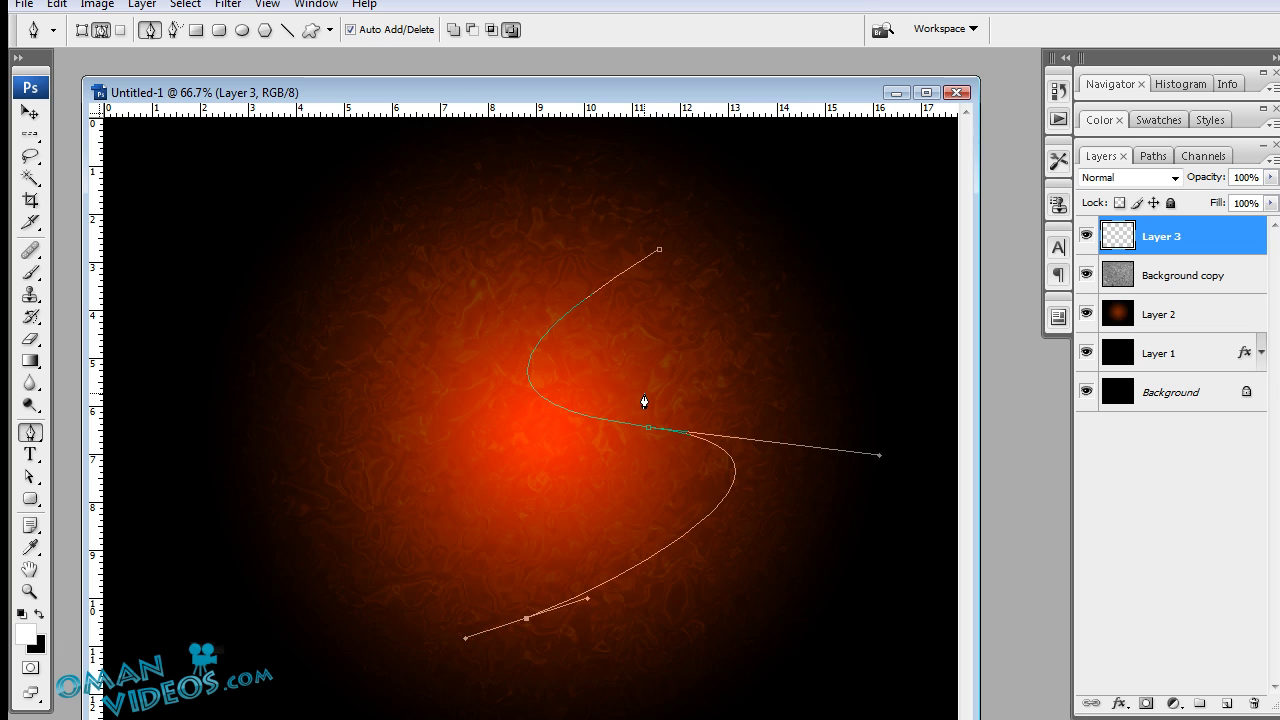
Stroke the path with the brush using Simulate Pressure, then delete the path.
right_click(692, 373)
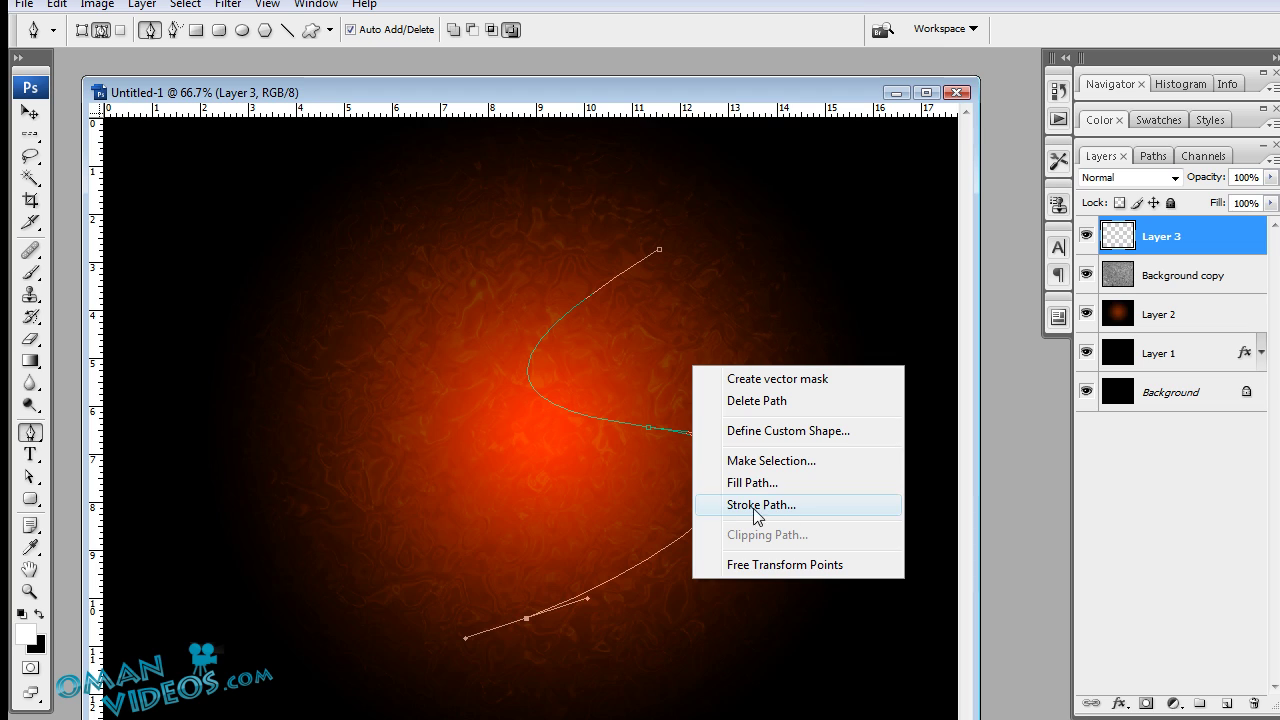
click(806, 508)
drag(621, 288, 442, 205)
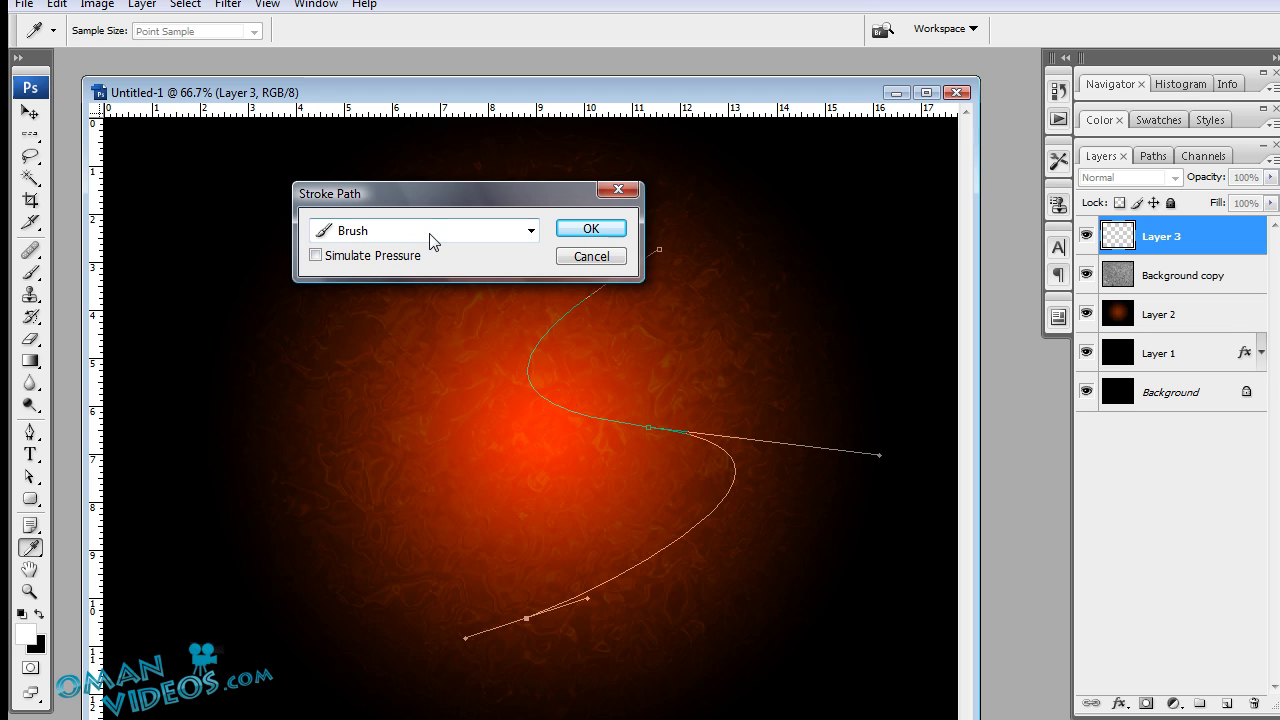
click(354, 260)
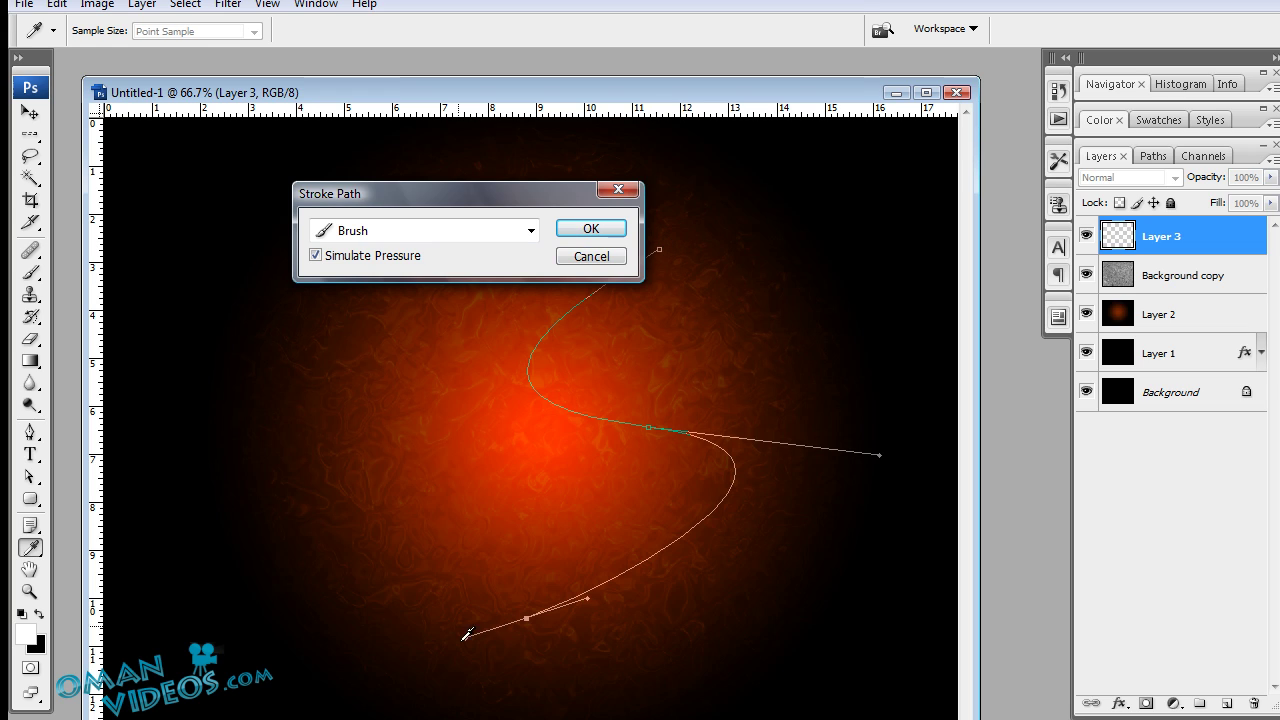
click(586, 229)
right_click(743, 362)
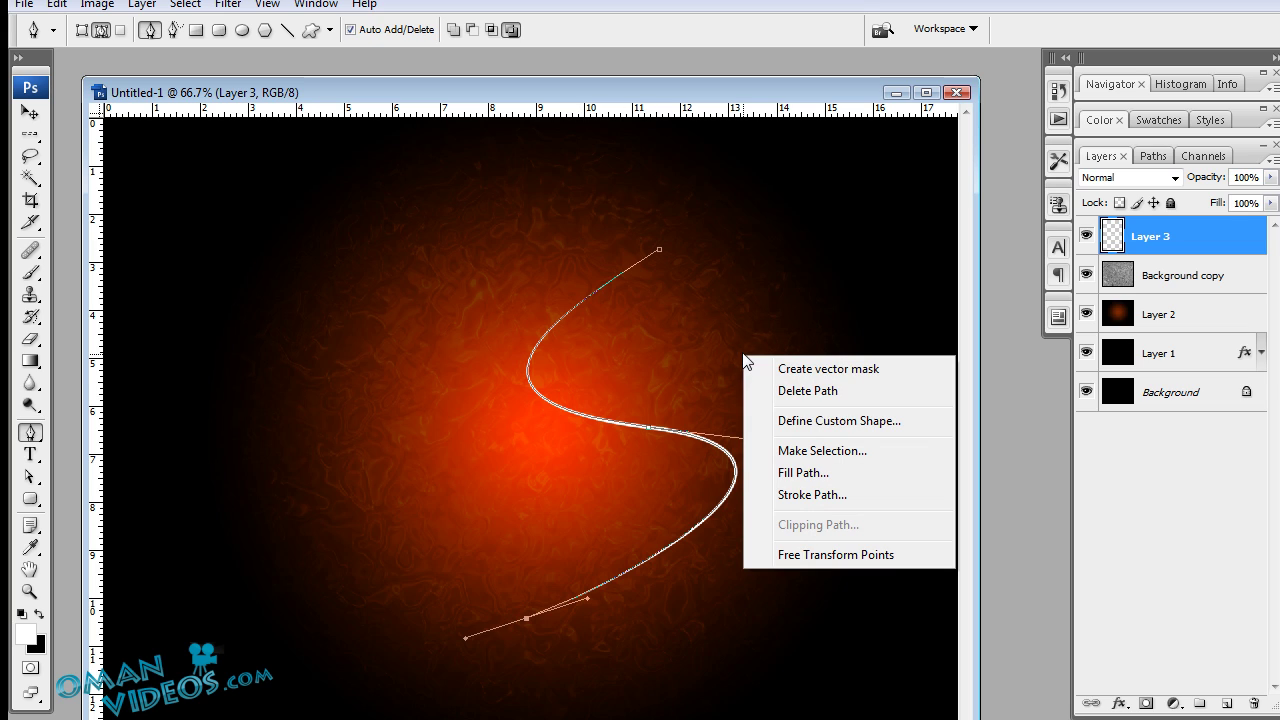
click(826, 391)
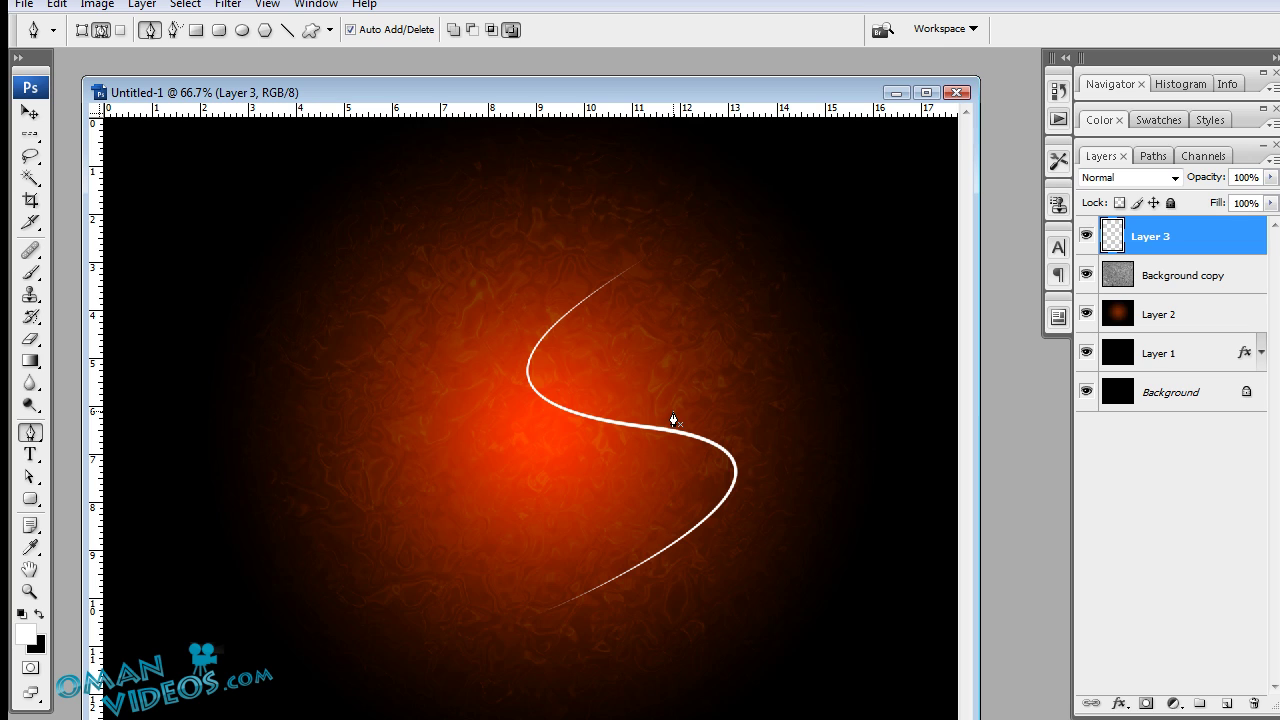
Switch to full-screen mode, zoom in on the S-curve, and nudge it slightly right.
key(z)
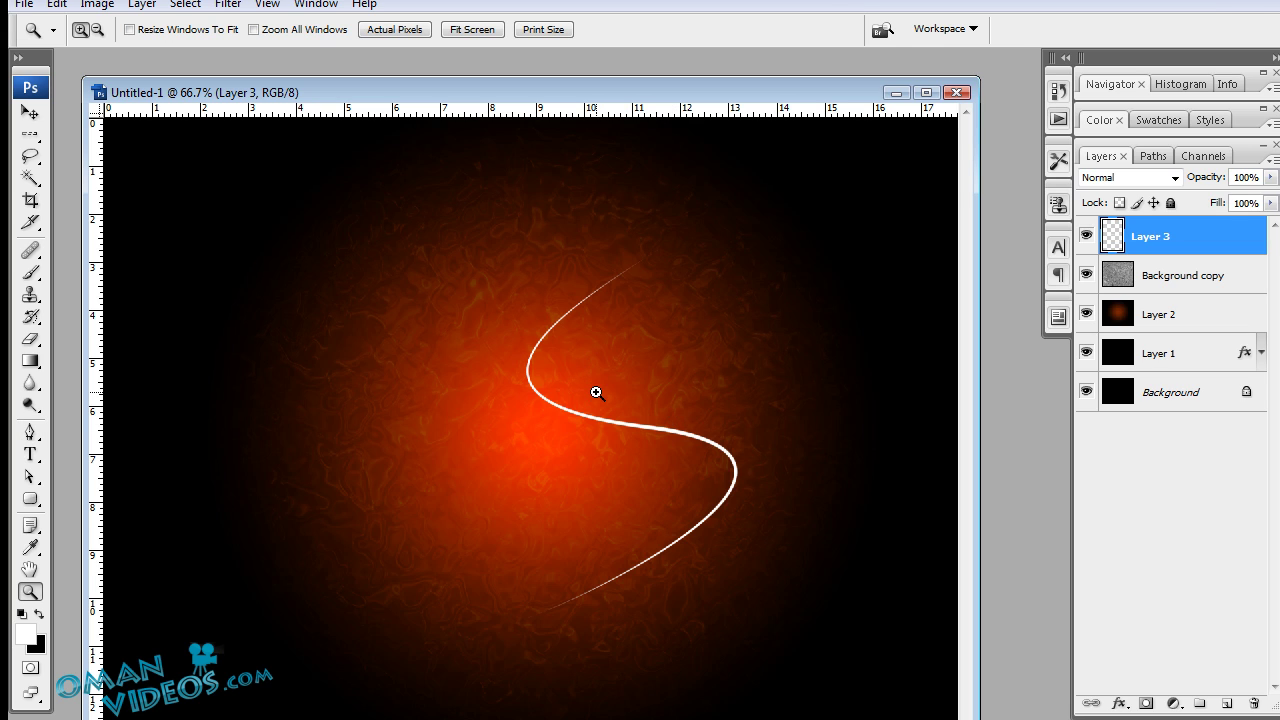
key(f)
key(f)
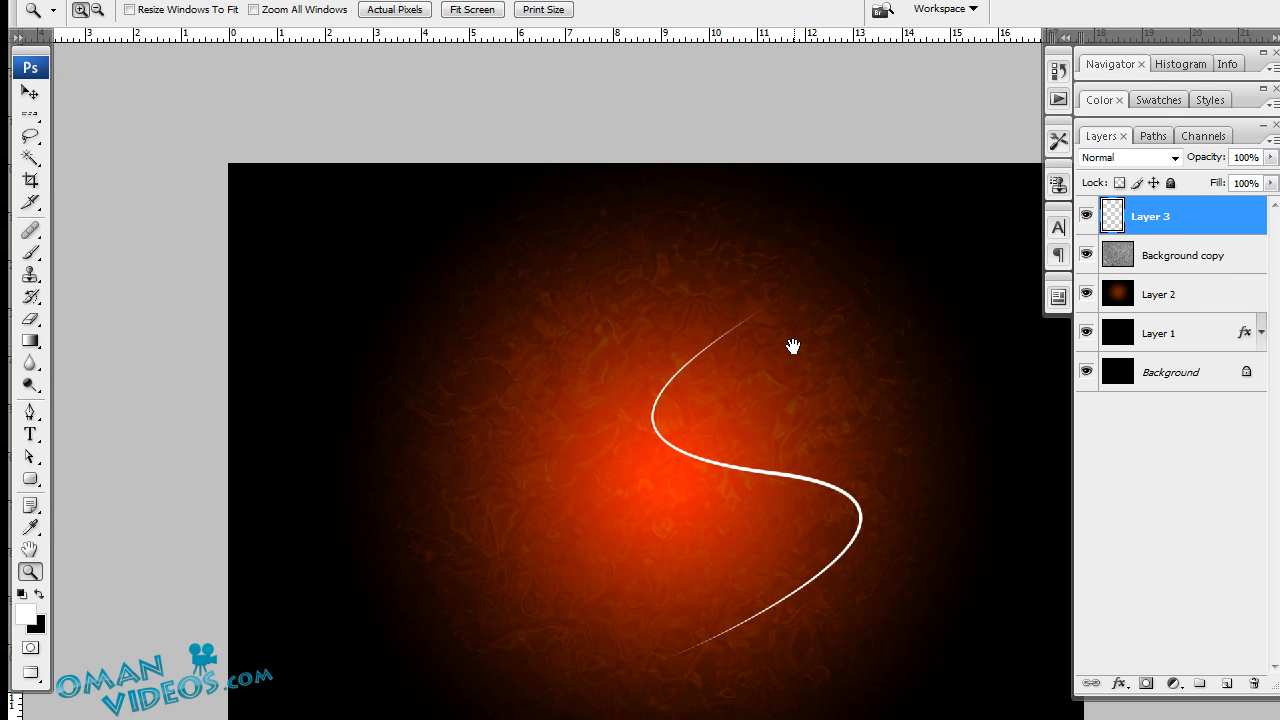
drag(789, 345, 660, 309)
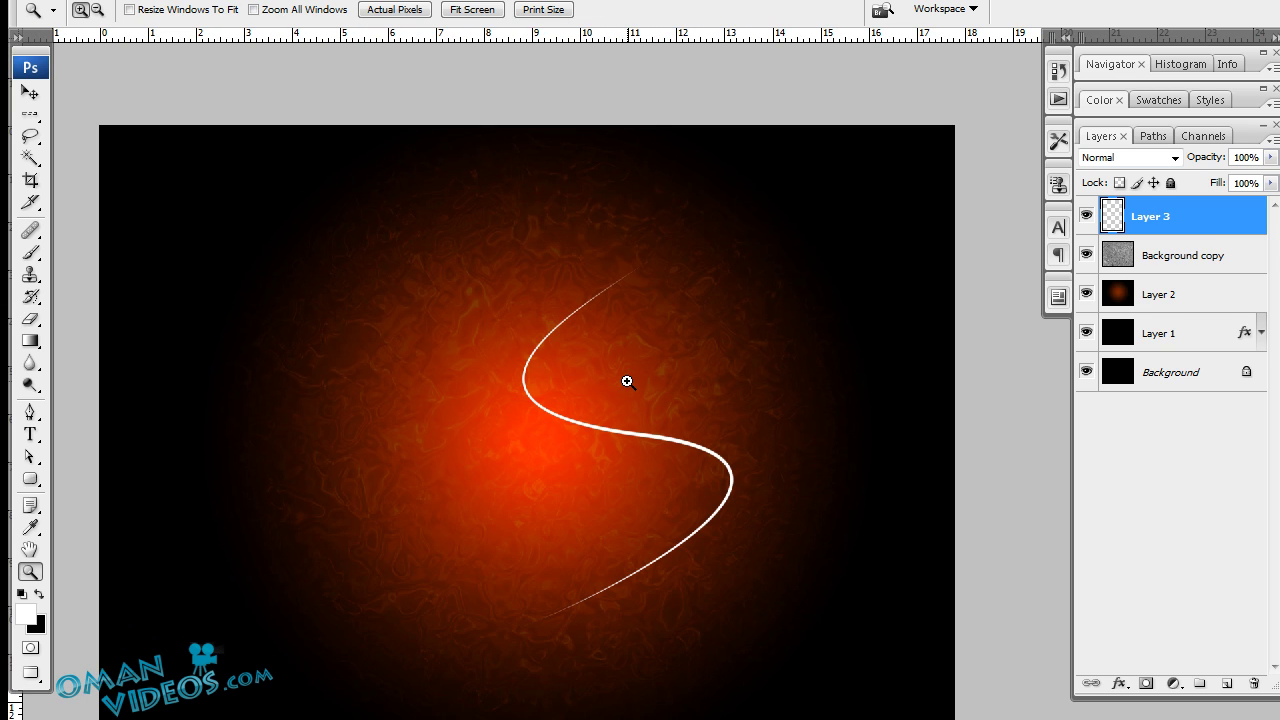
mouse_move(177, 166)
mouse_down()
mouse_move(706, 549)
mouse_move(777, 331)
mouse_up()
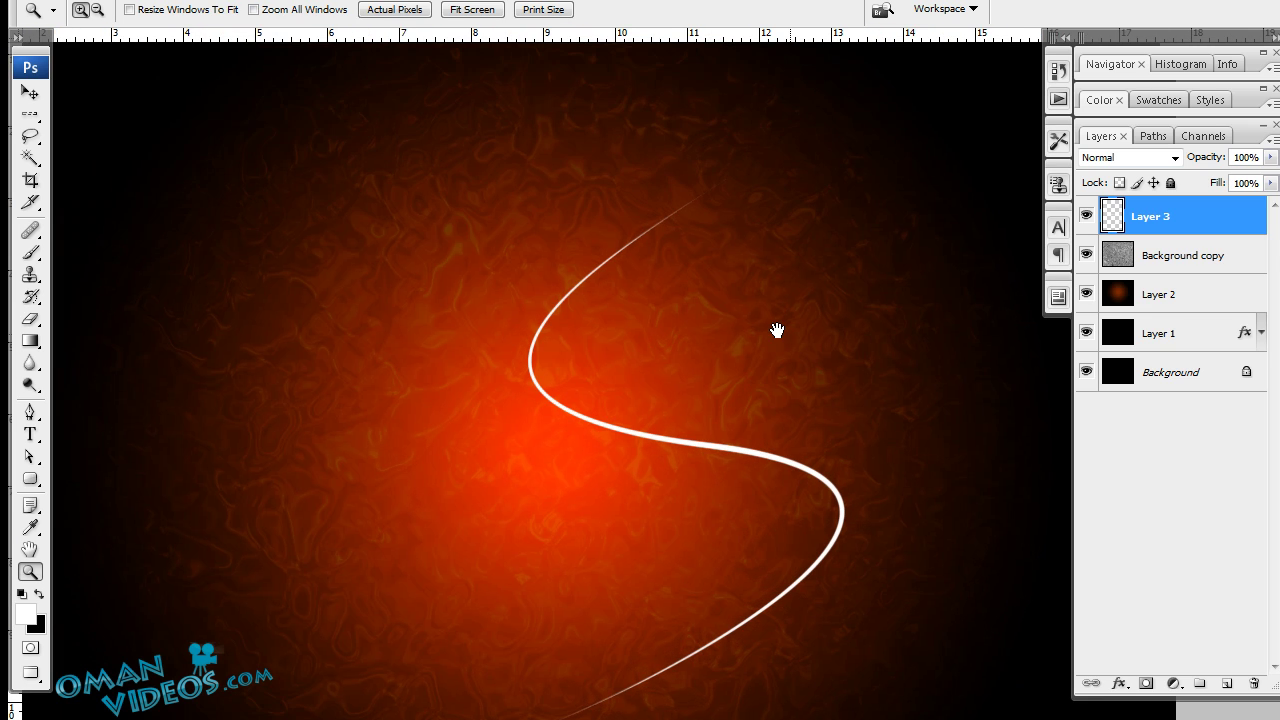
key(v)
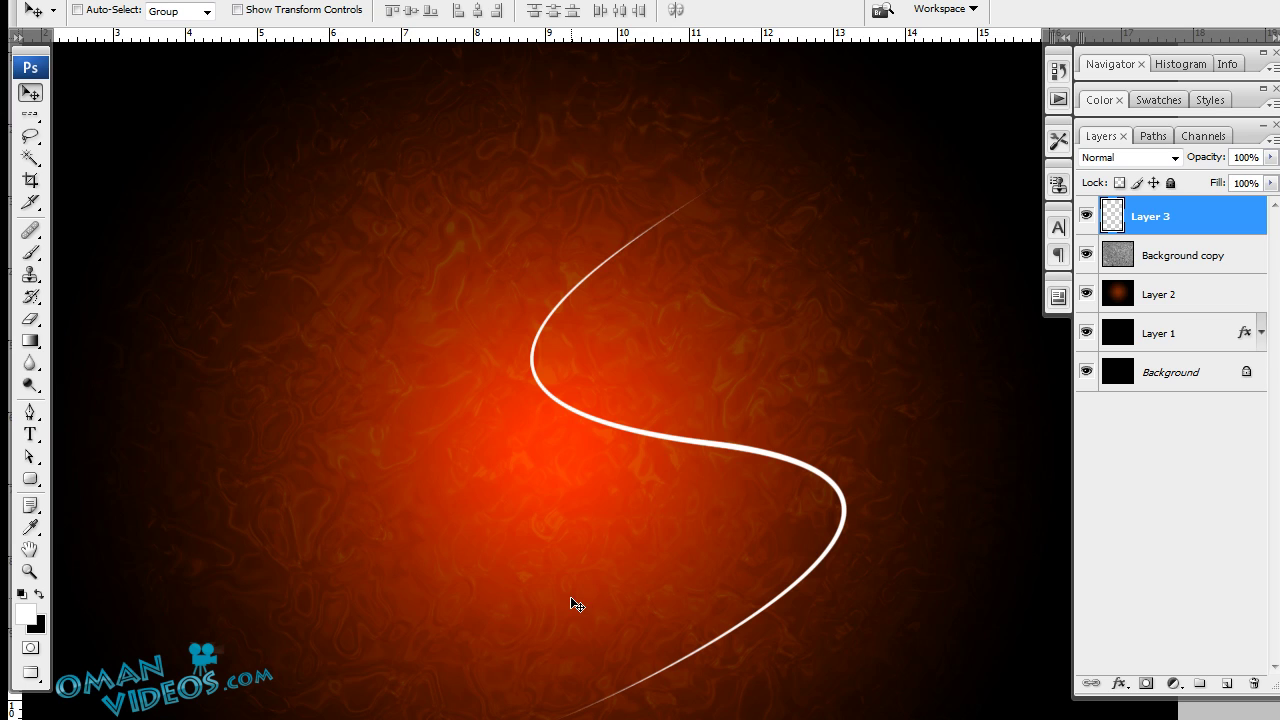
drag(703, 497, 667, 434)
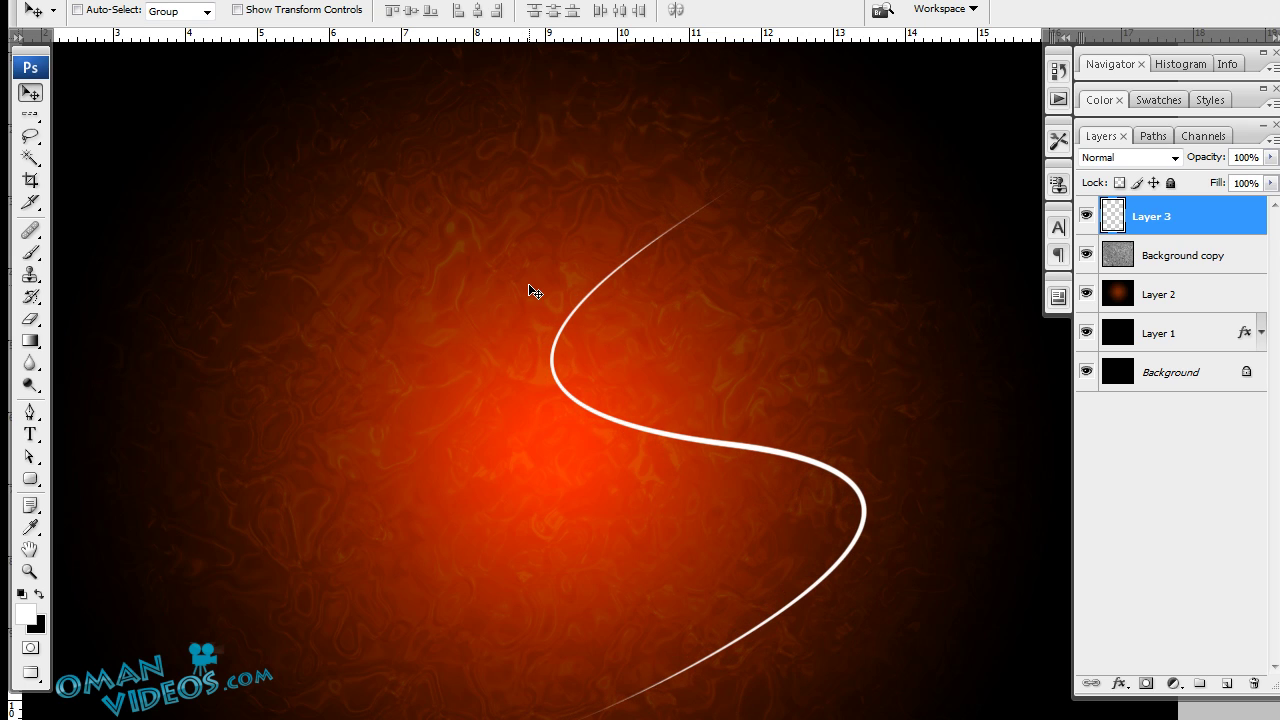
Rename Layer 3 to 'tail 1'.
double_click(1148, 218)
text(tail 1)
key(Return)
Add a new empty layer above it named 'tail 2'.
click(1226, 683)
click(1086, 410)
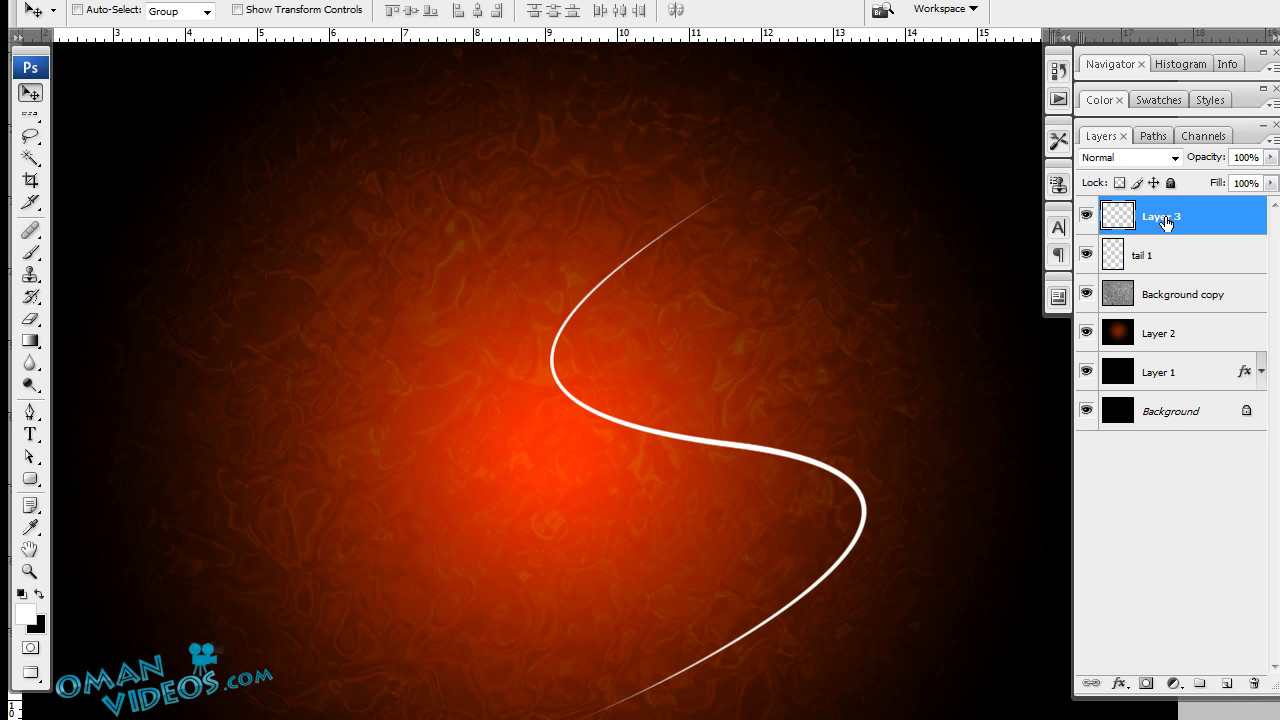
double_click(1163, 217)
text(tail 2)
key(Return)
double_click(1158, 216)
key(Return)
Draw a Pen path from the upper left through the glowing centre to the lower right.
click(33, 414)
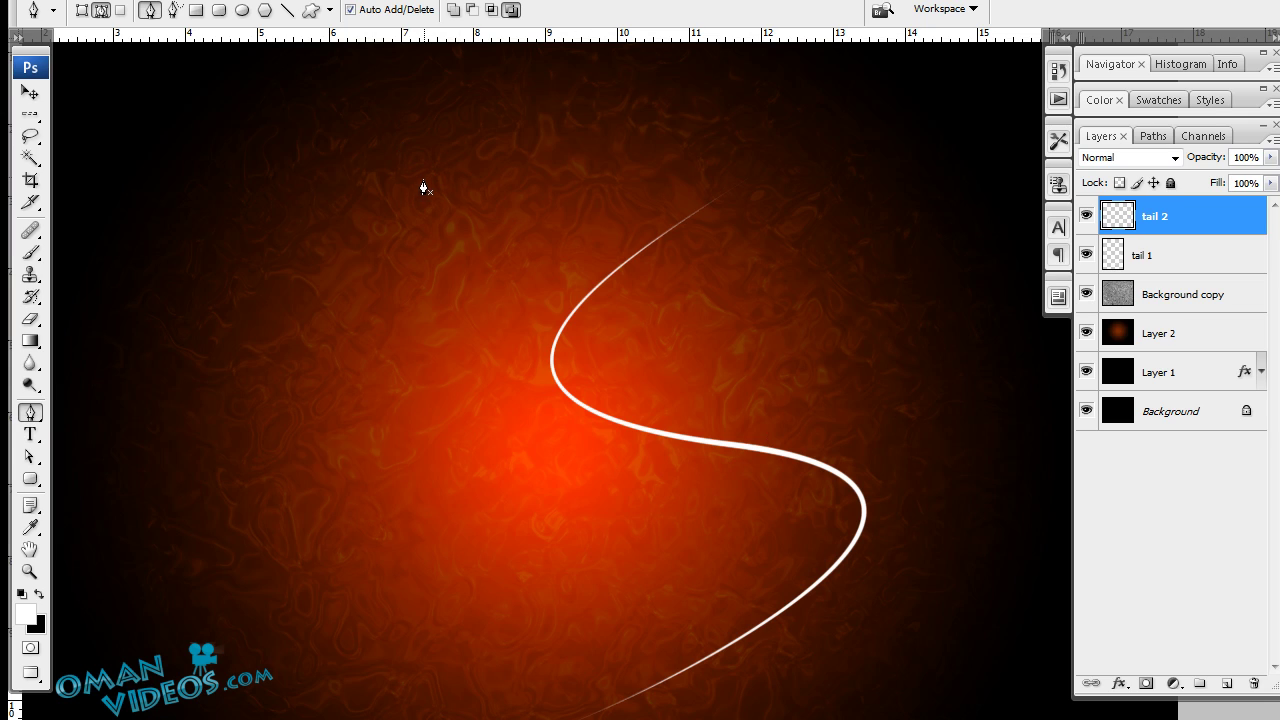
drag(395, 160, 354, 266)
drag(462, 426, 622, 405)
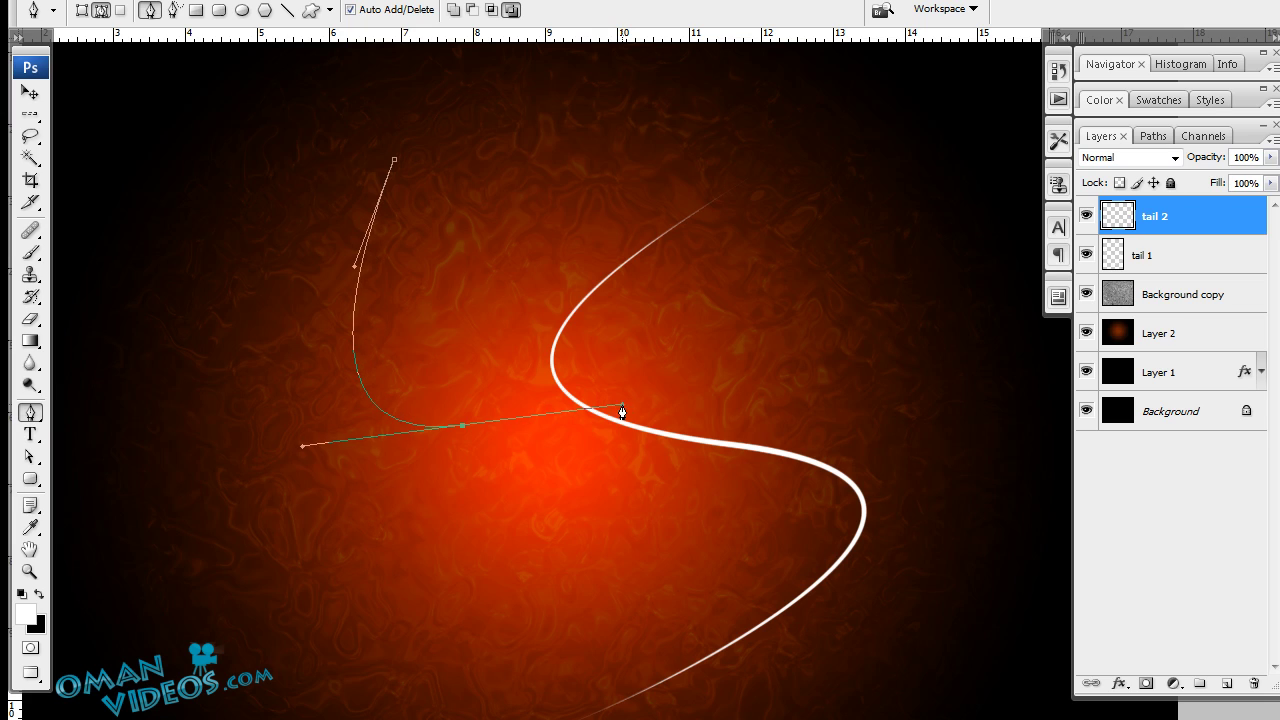
key(ctrl+z)
key(ctrl+z)
key(ctrl+alt+z)
key(ctrl+alt+z)
drag(406, 158, 466, 279)
drag(499, 416, 435, 540)
drag(722, 593, 840, 630)
drag(845, 705, 841, 713)
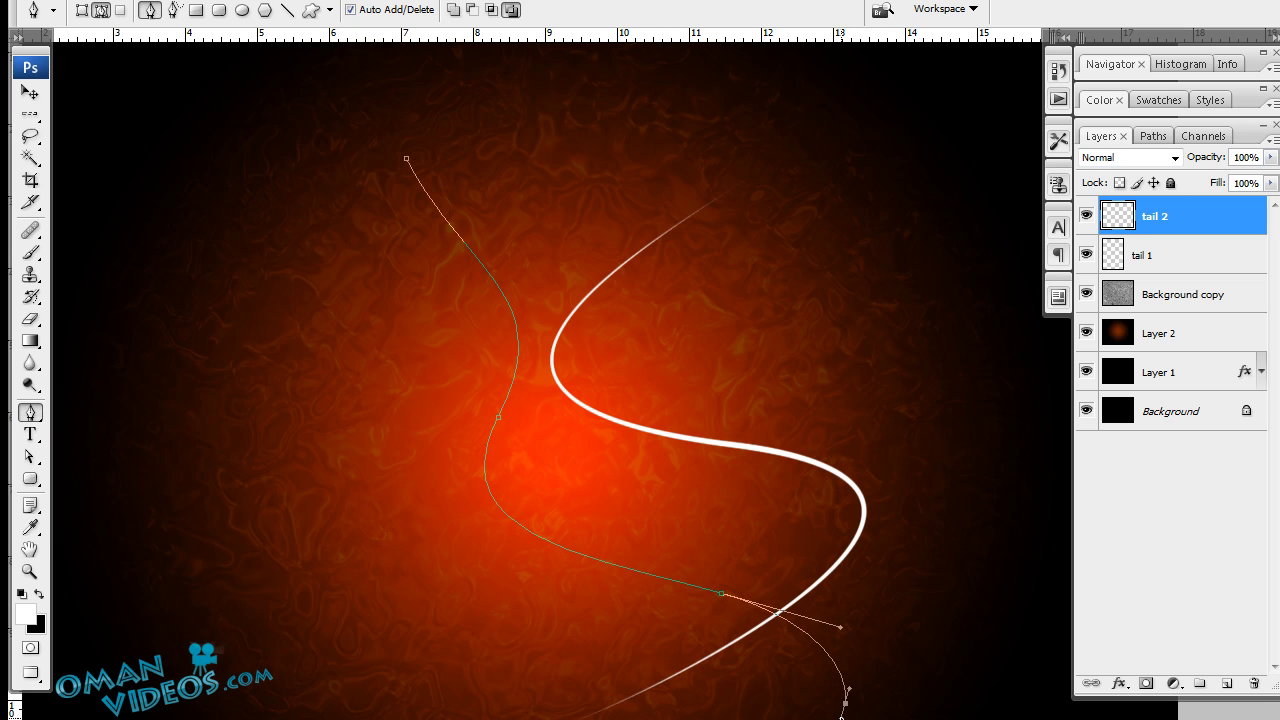
Stroke the path with the white brush using Simulate Pressure, then delete the path.
right_click(622, 493)
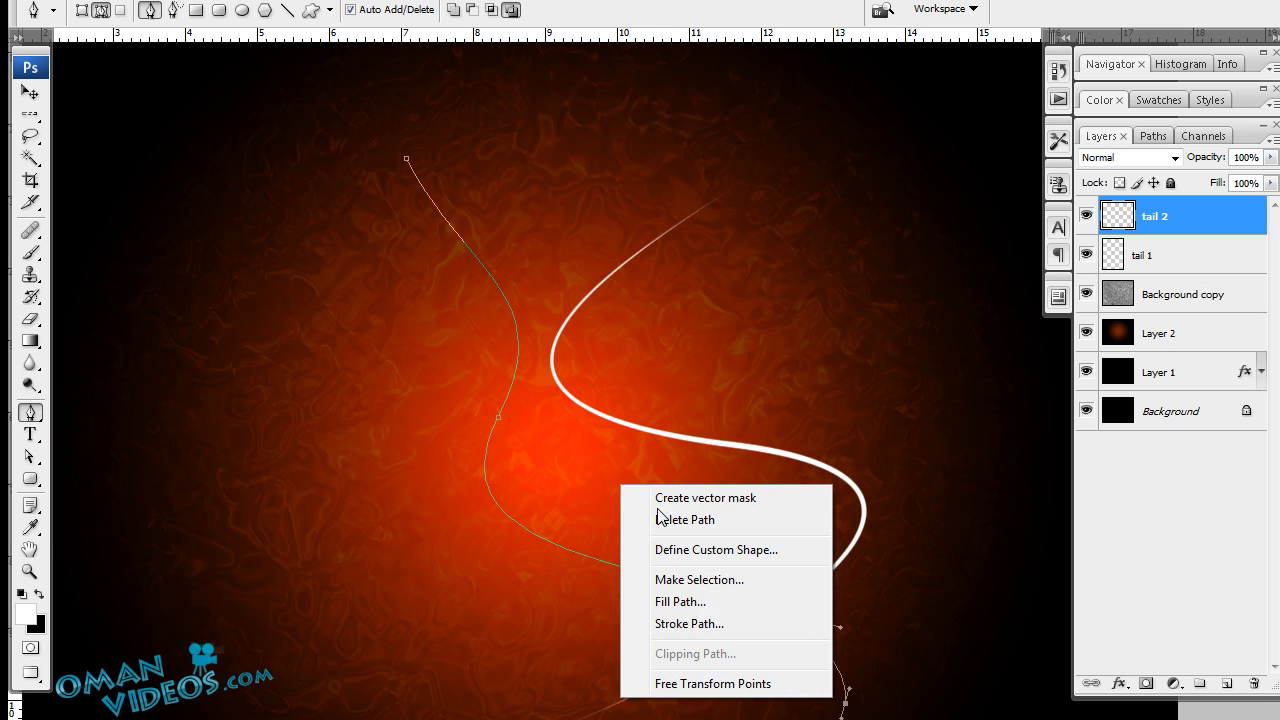
click(689, 624)
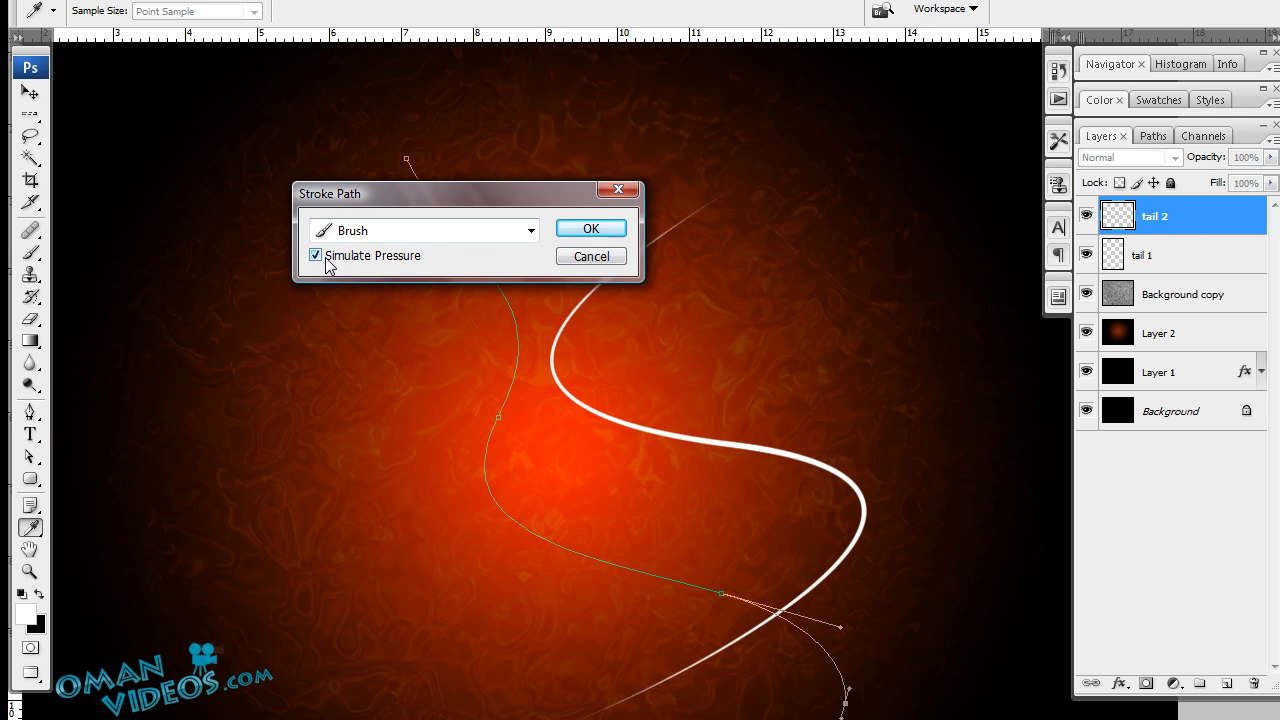
click(591, 229)
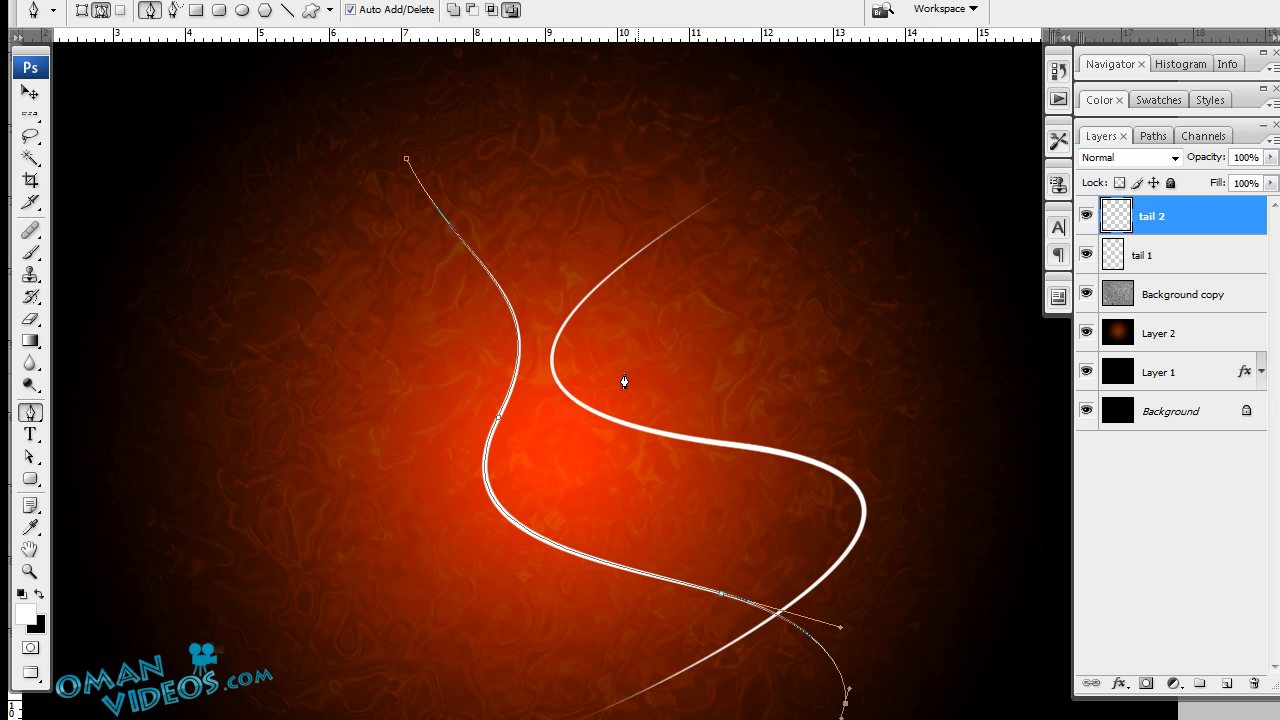
key(Return)
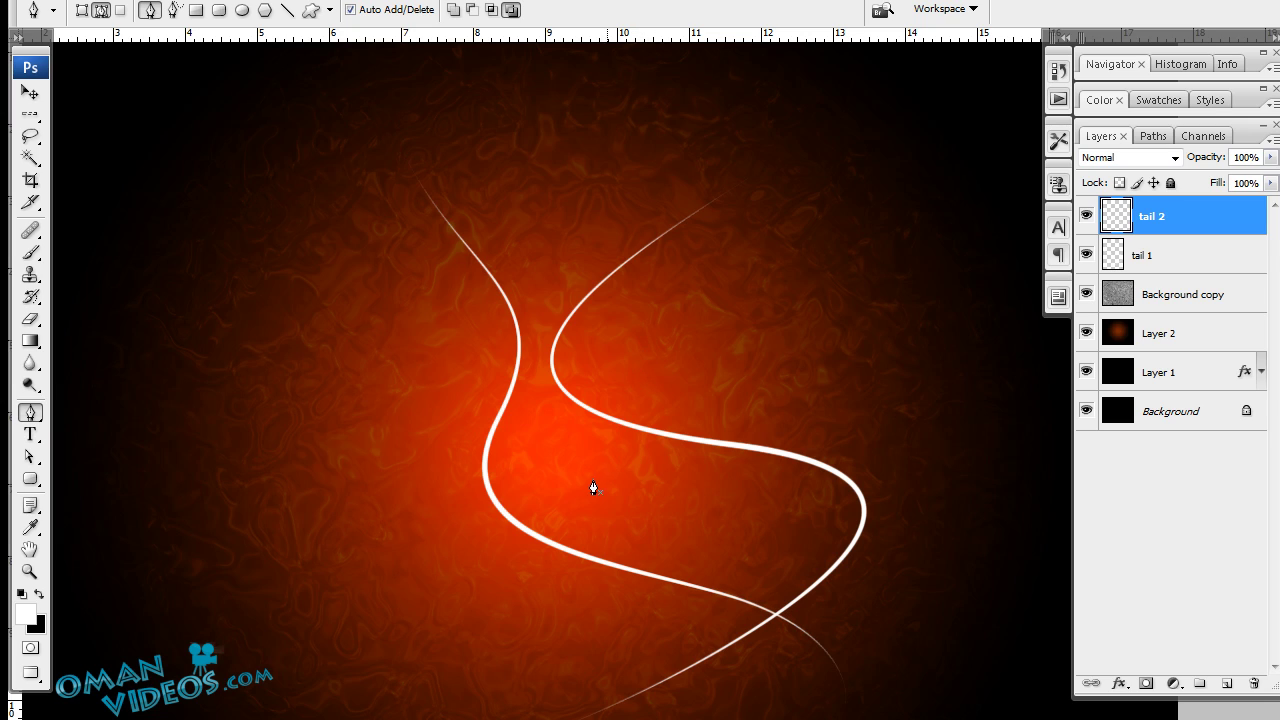
Add a new empty layer named 'tail 3' above tail 2.
click(1226, 683)
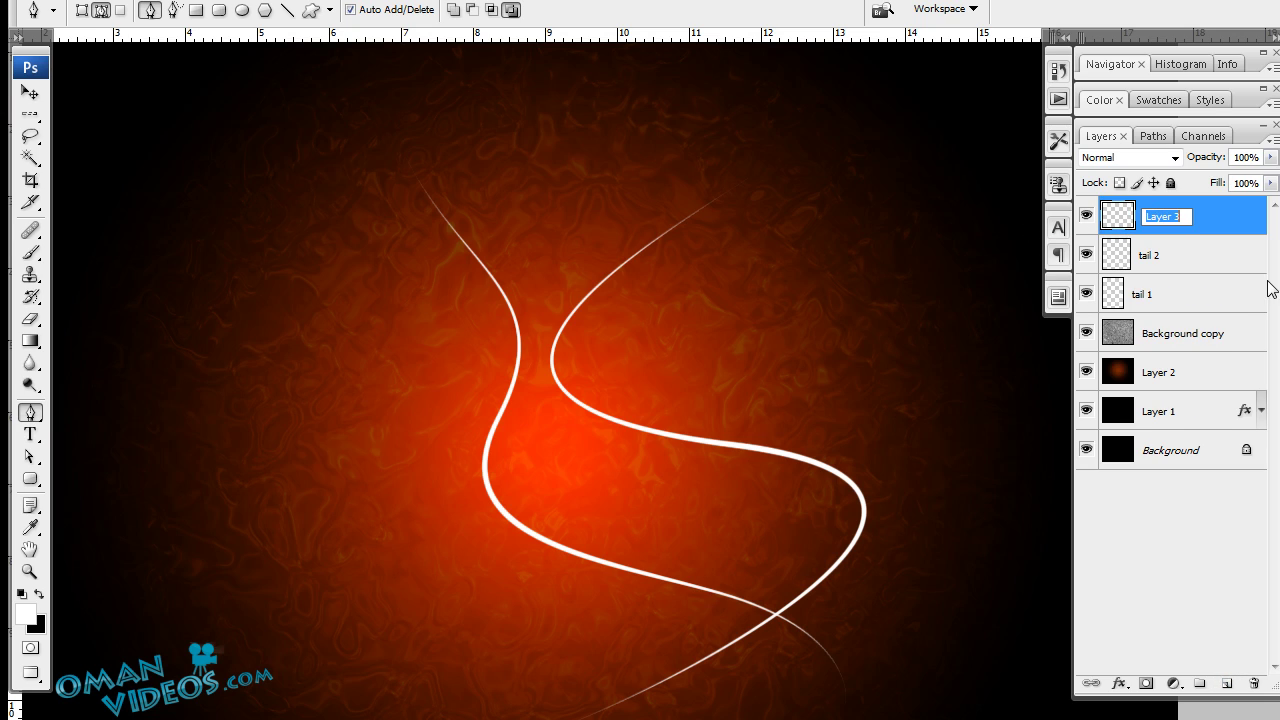
text(tail)
key(Return)
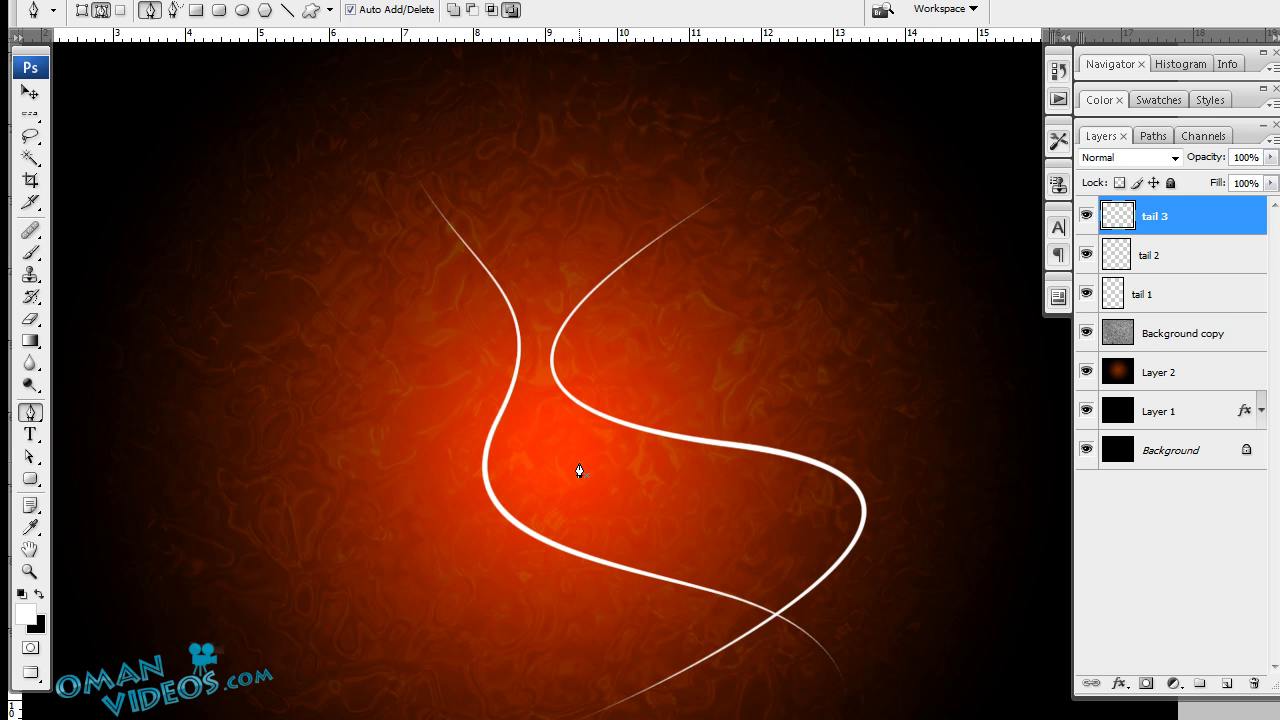
Draw a path hooking down from below centre, stroke it with a tapered white brush, then delete it.
drag(585, 461, 673, 516)
drag(495, 637, 381, 657)
drag(620, 719, 600, 719)
right_click(665, 608)
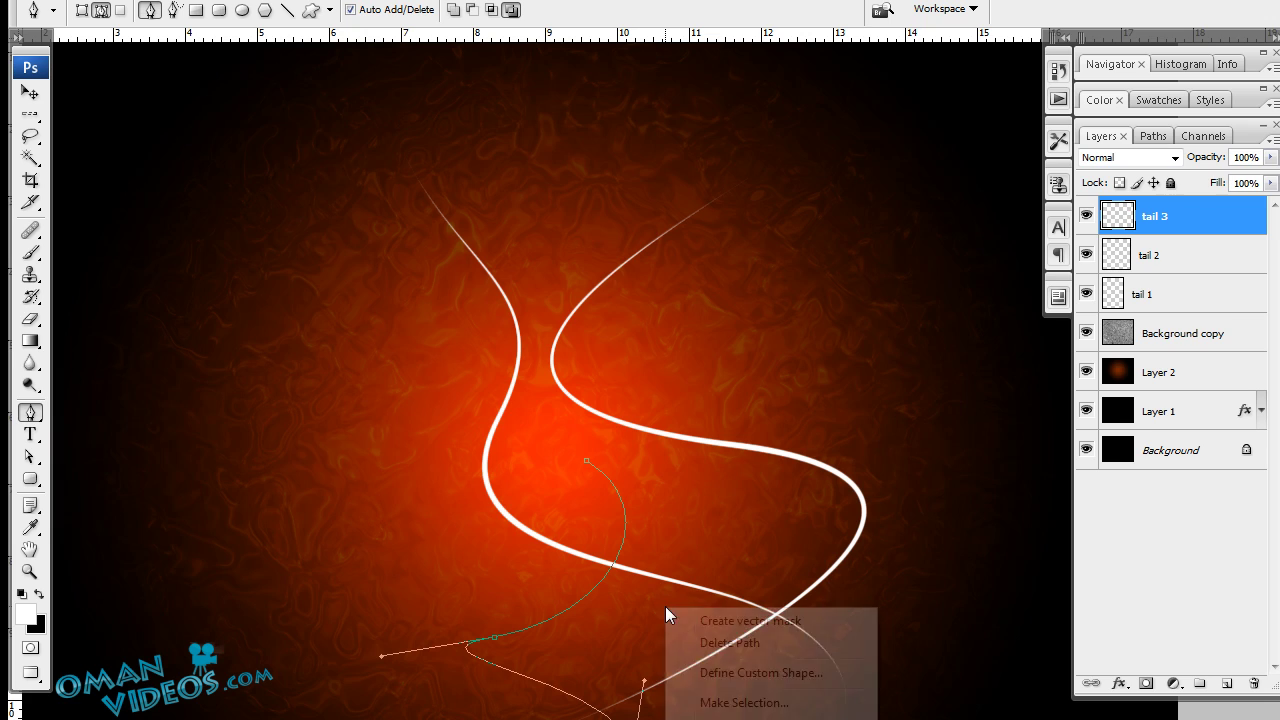
click(745, 719)
click(581, 229)
right_click(421, 443)
click(493, 474)
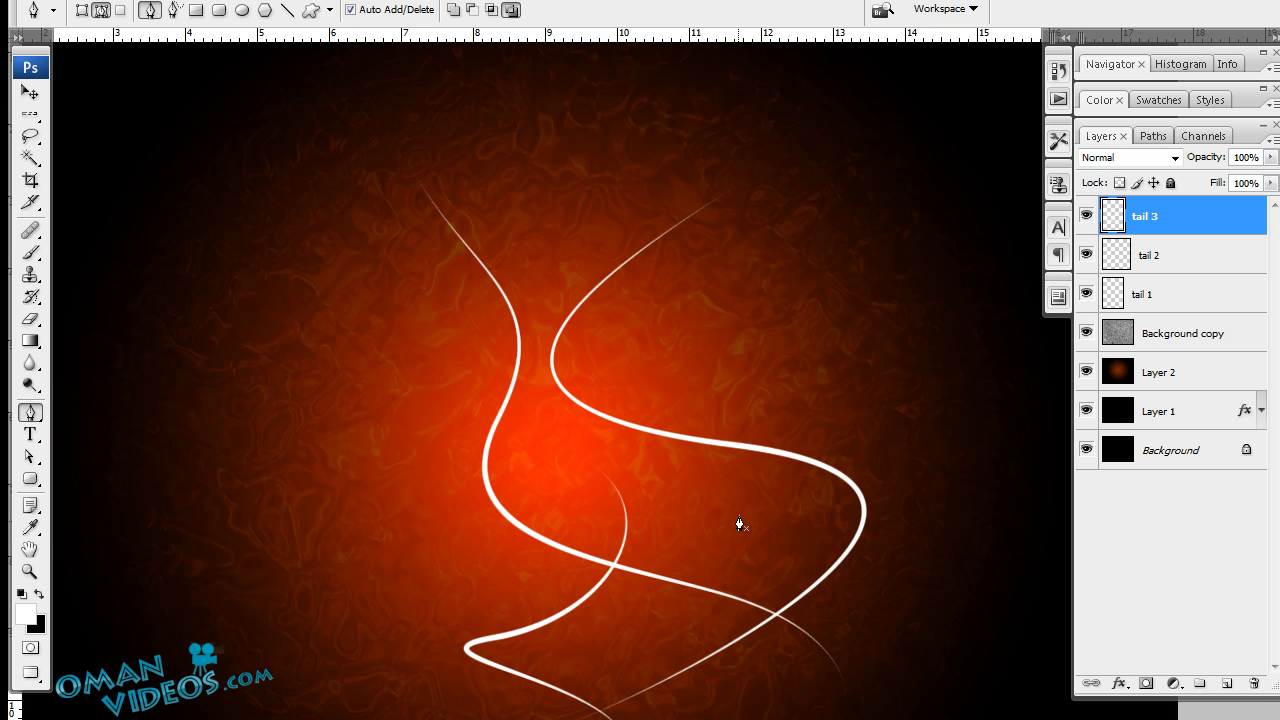
Open Layer Style for tail 1 and position the dialog so the curves stay visible.
click(1190, 298)
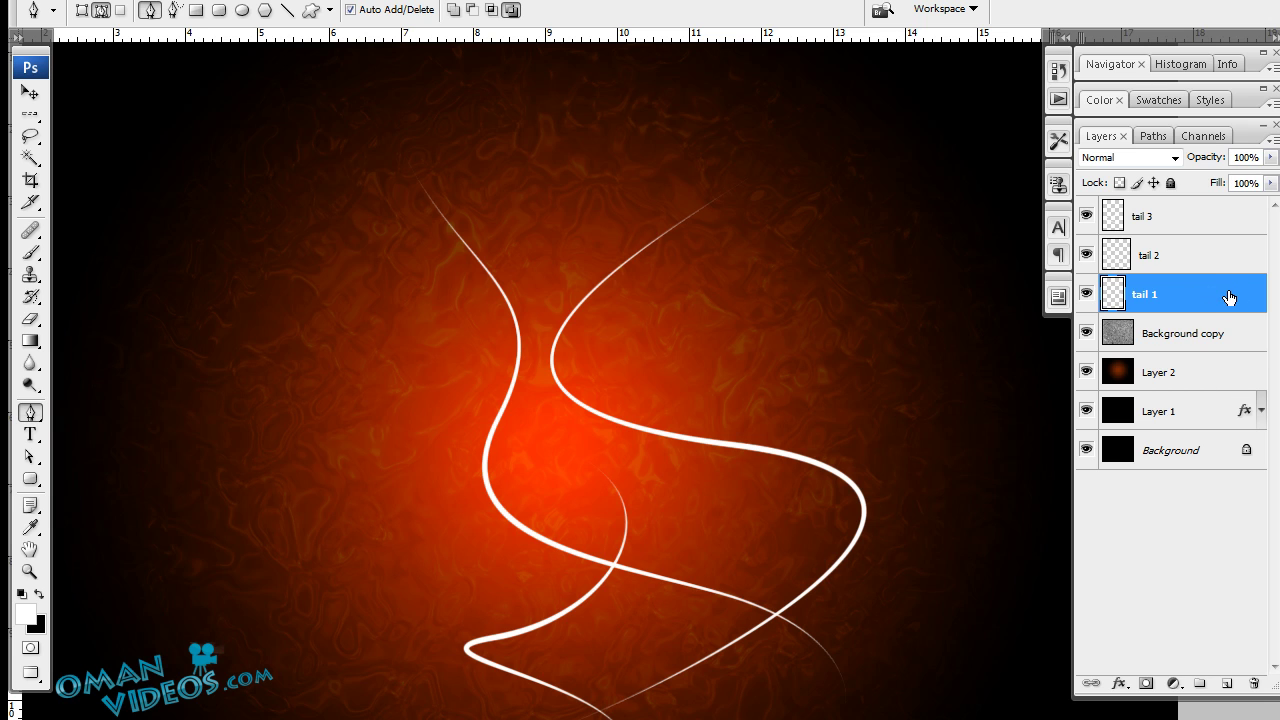
double_click(1229, 297)
drag(886, 251, 628, 238)
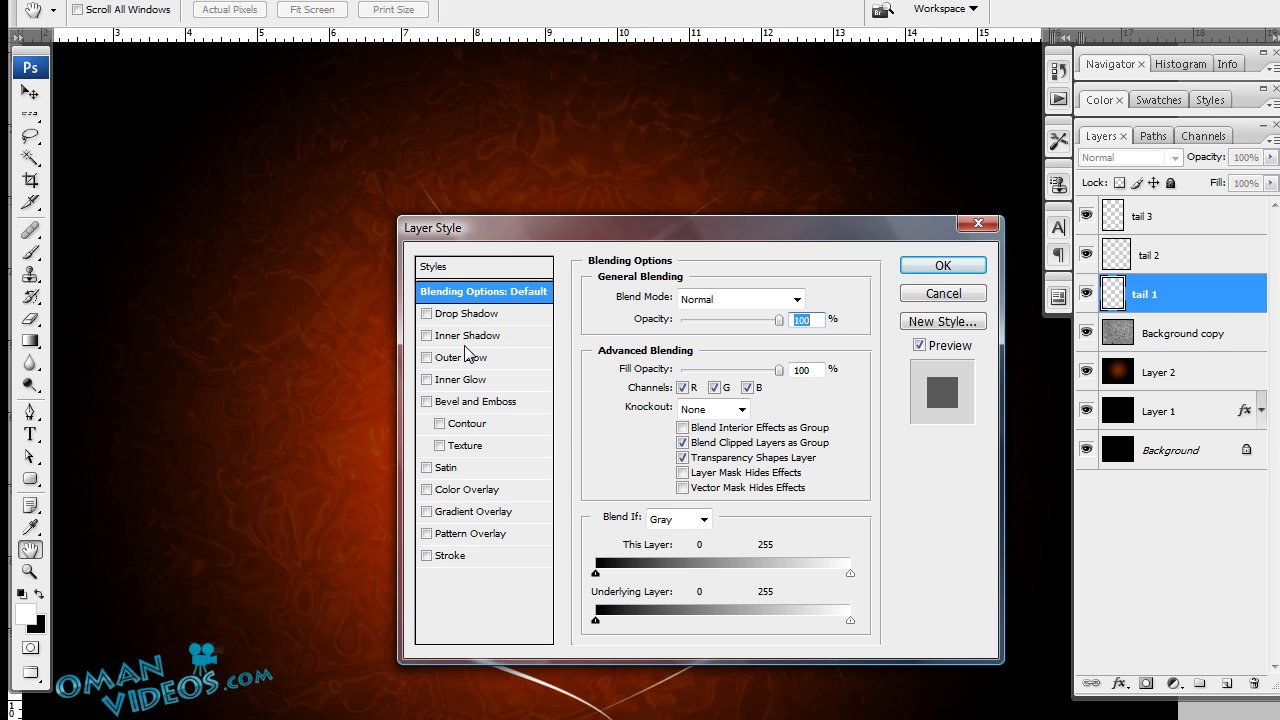
drag(633, 238, 369, 379)
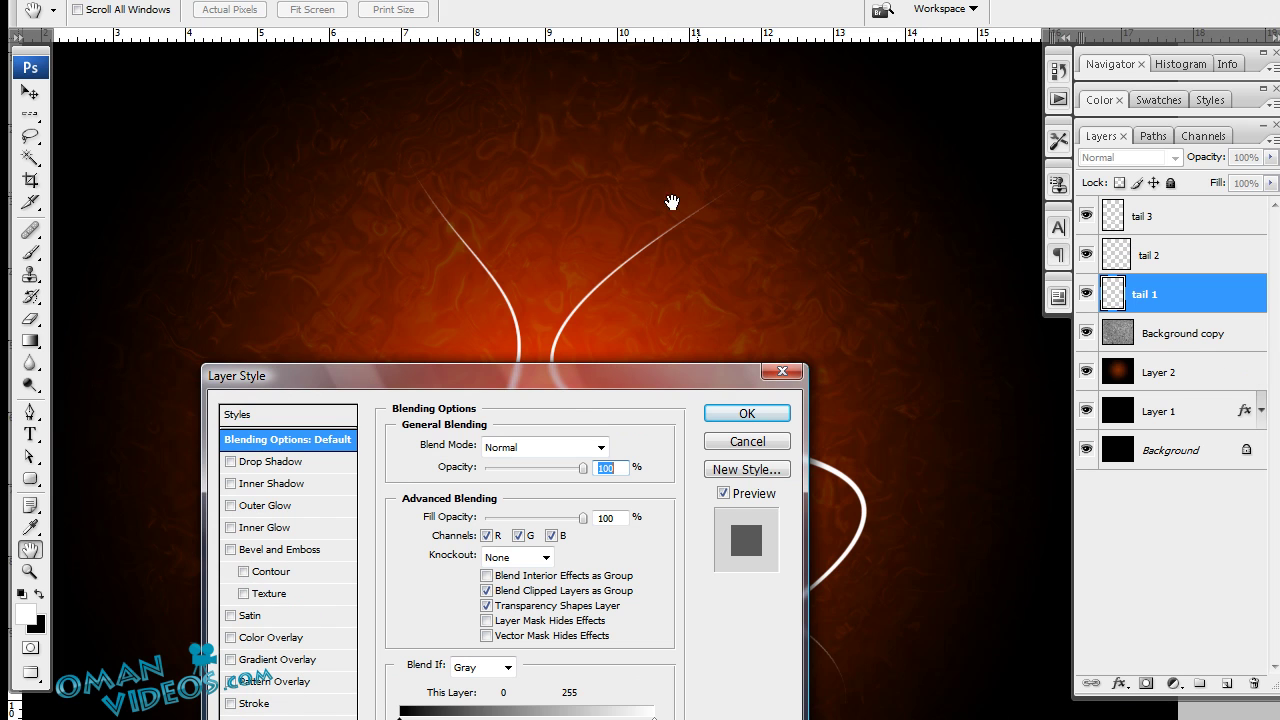
drag(526, 366, 847, 544)
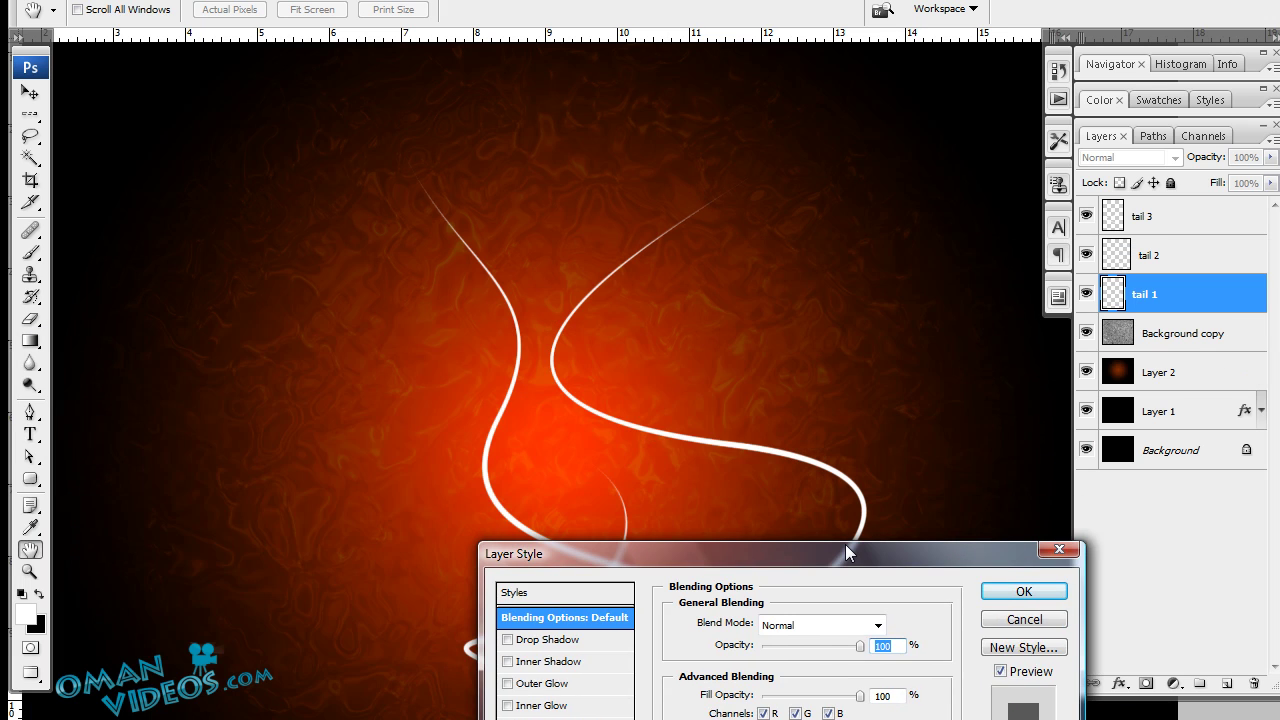
ctrl+click(843, 521)
ctrl+click(386, 226)
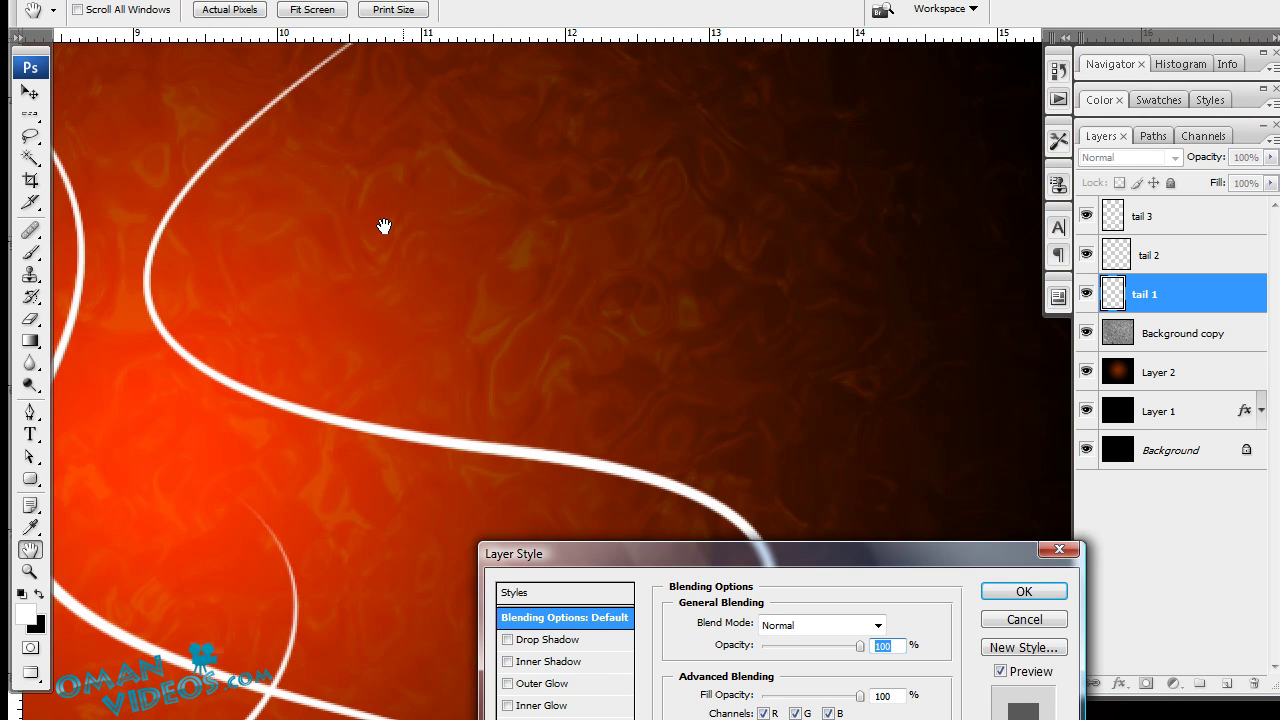
drag(665, 285, 574, 257)
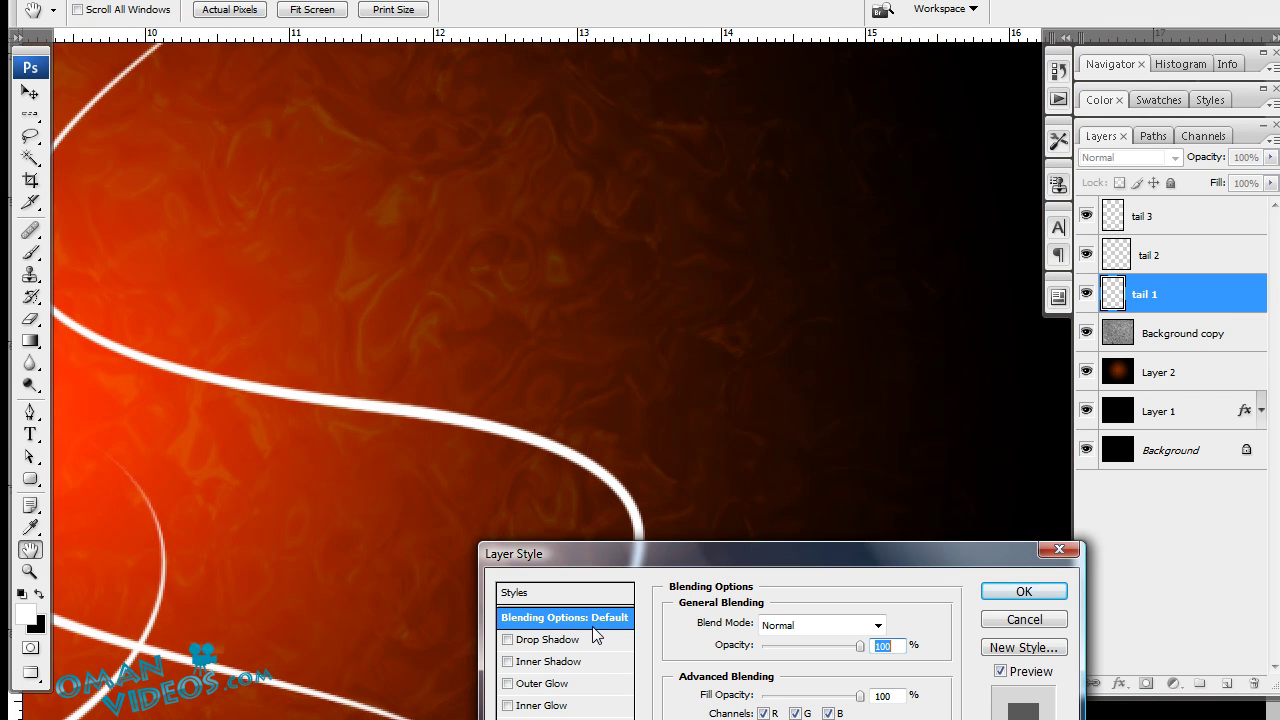
drag(640, 553, 626, 305)
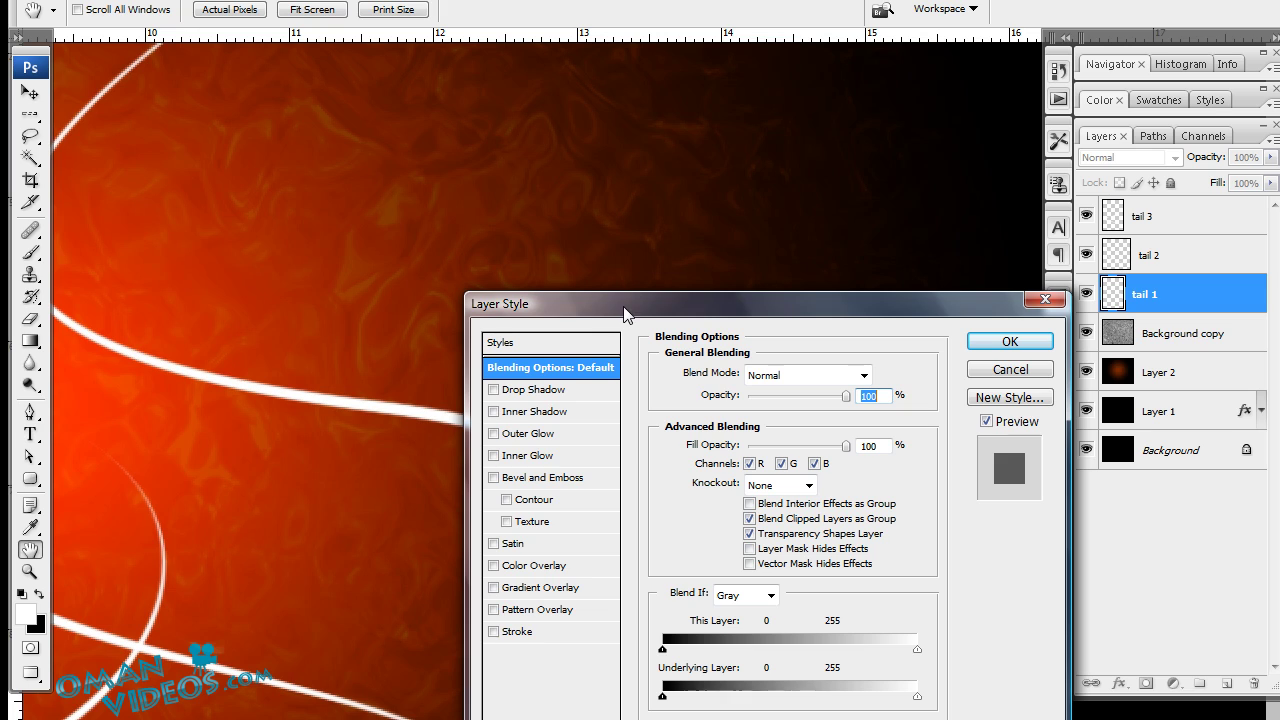
Enable Drop Shadow with Color Dodge blend mode and colour ffc700.
click(500, 392)
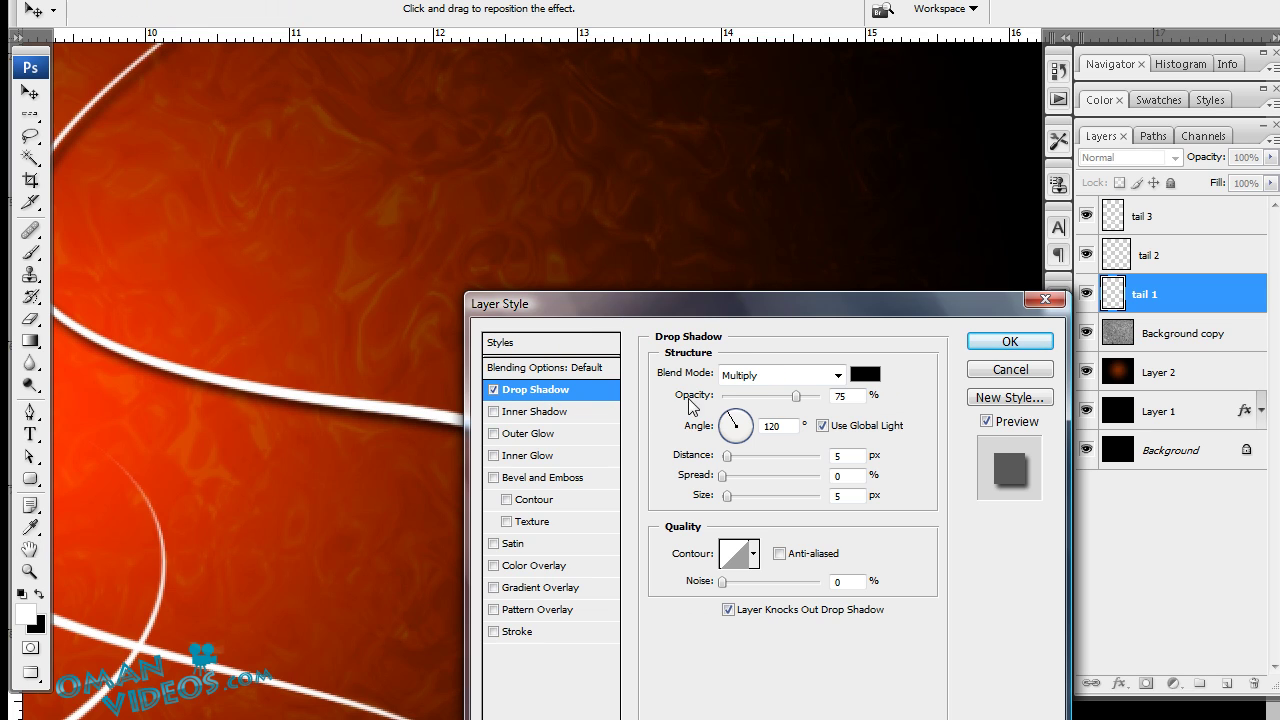
click(803, 375)
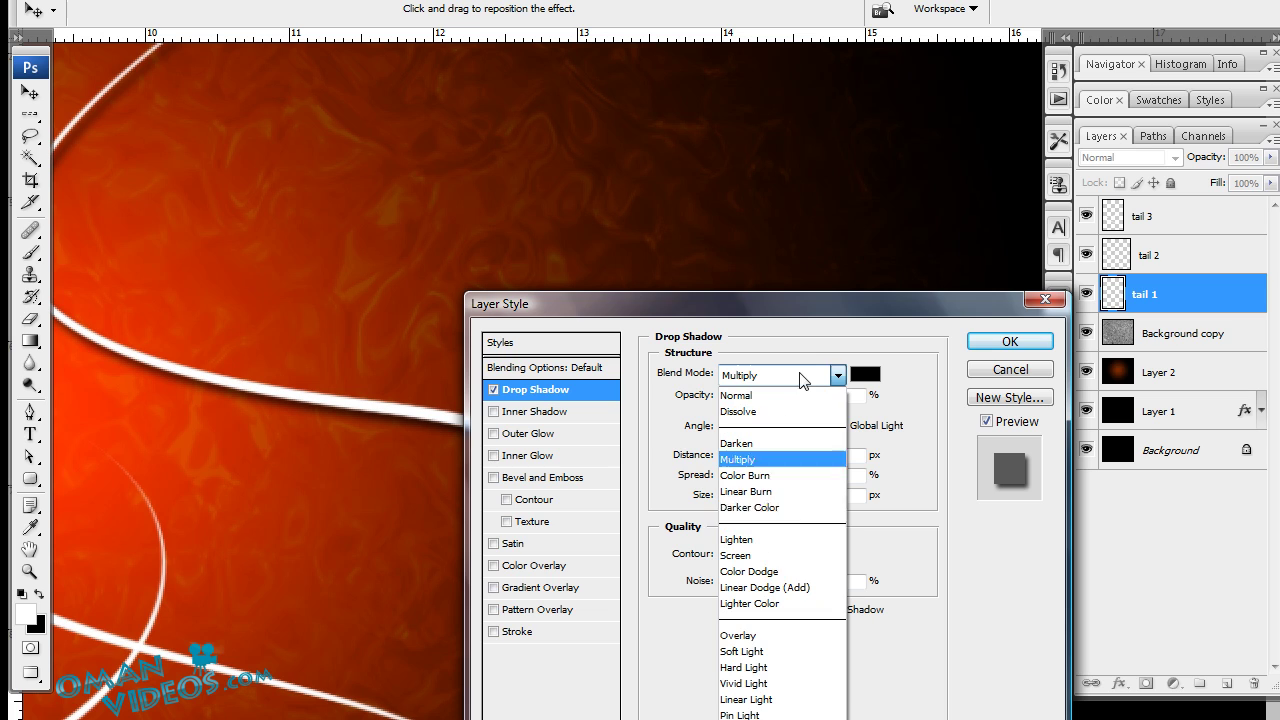
click(791, 572)
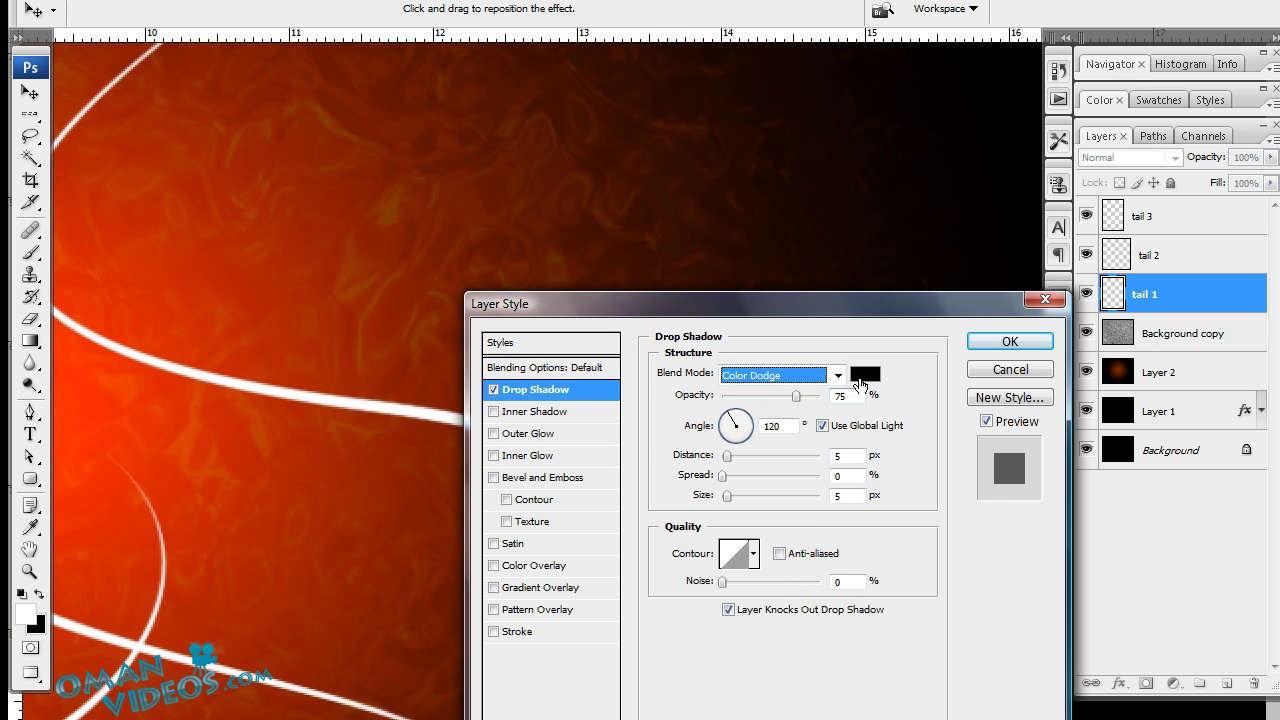
click(865, 375)
double_click(785, 496)
text(ff)
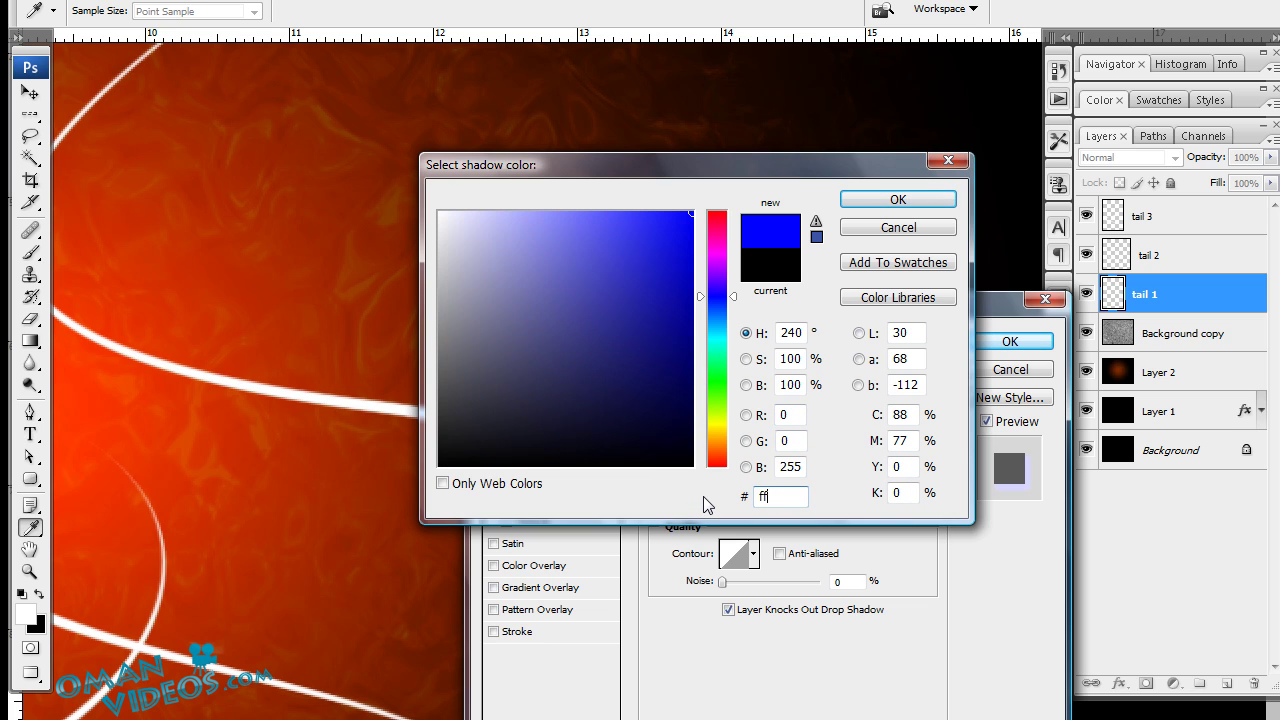
text(c700)
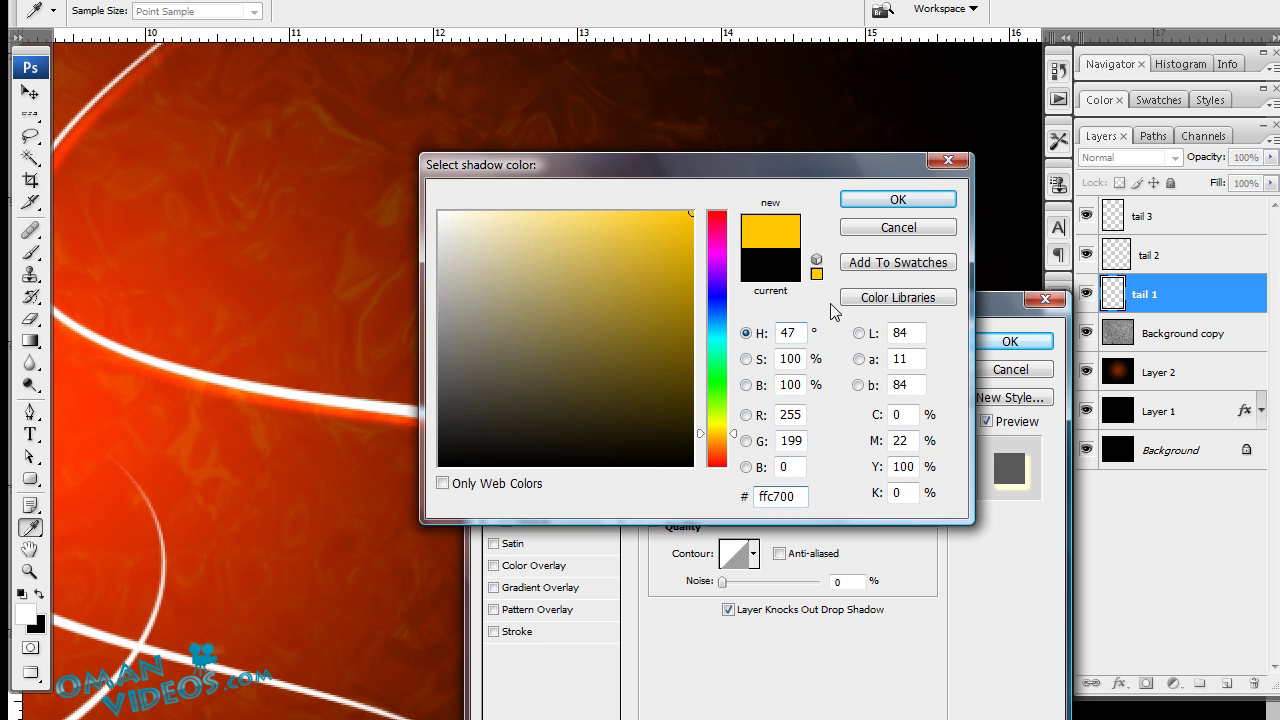
click(894, 201)
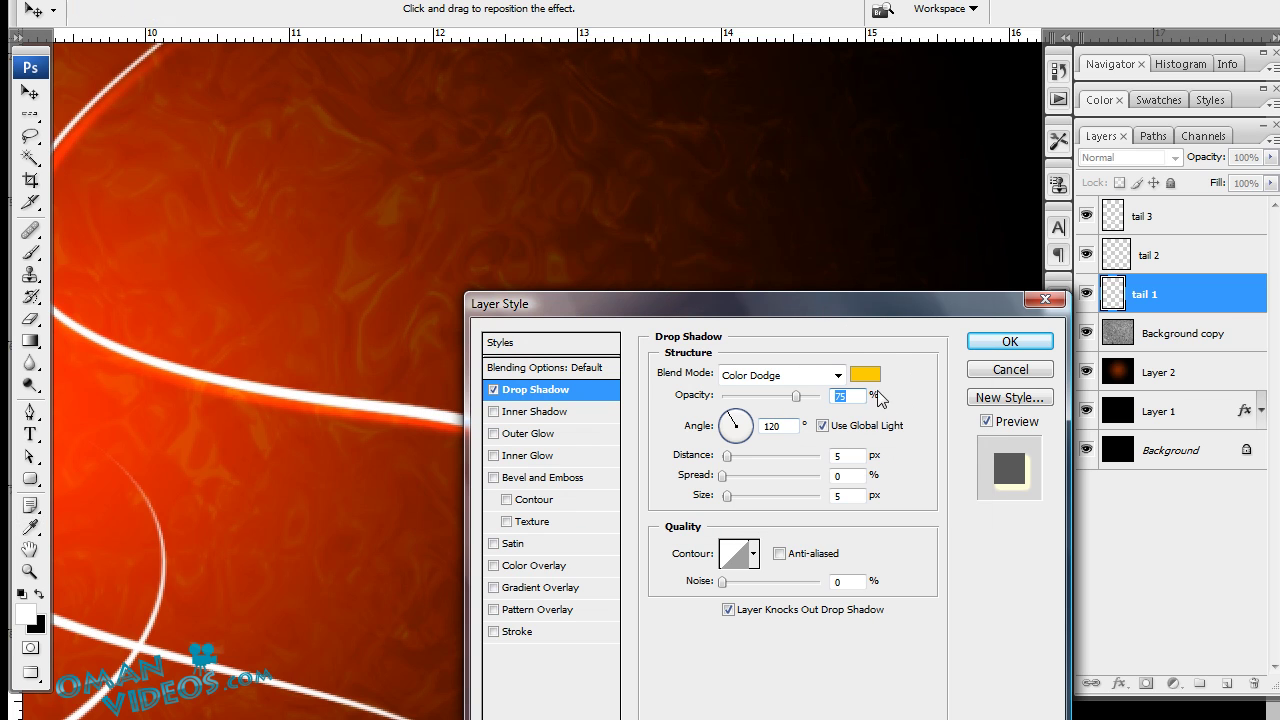
Set the shadow to opacity 100, distance 0, size 6, with a rounded contour.
drag(876, 306, 880, 282)
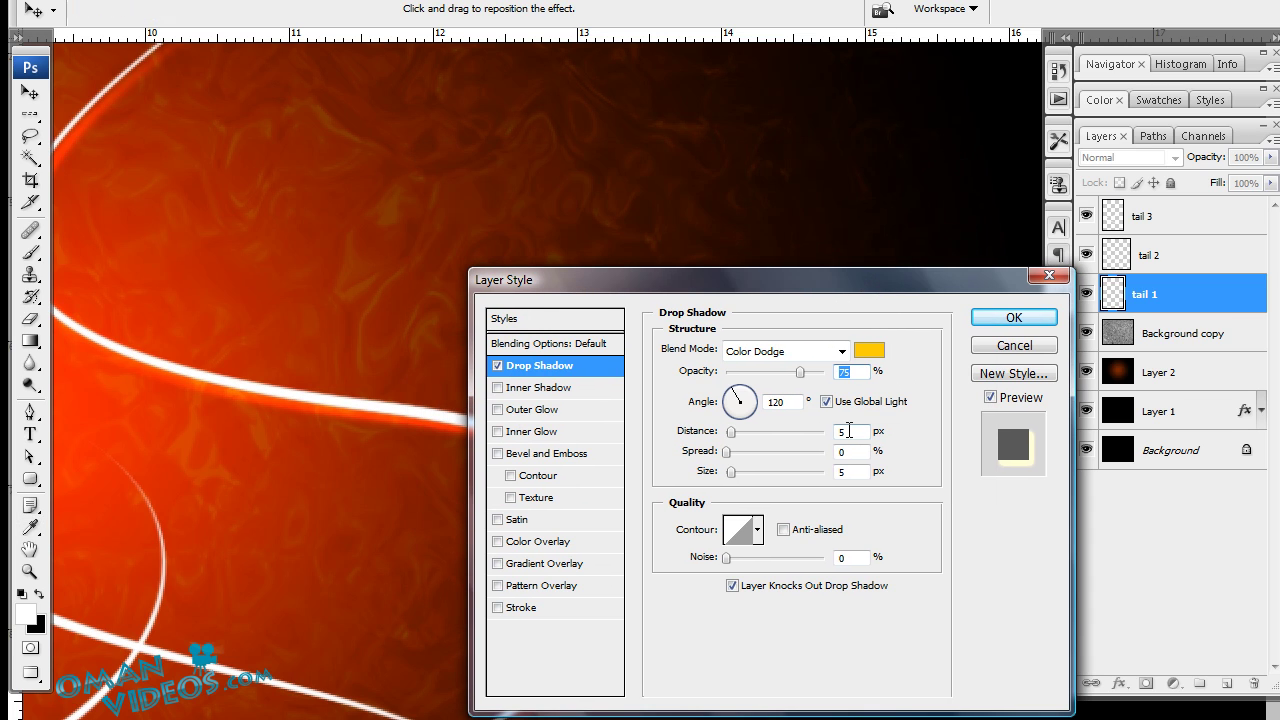
text(100)
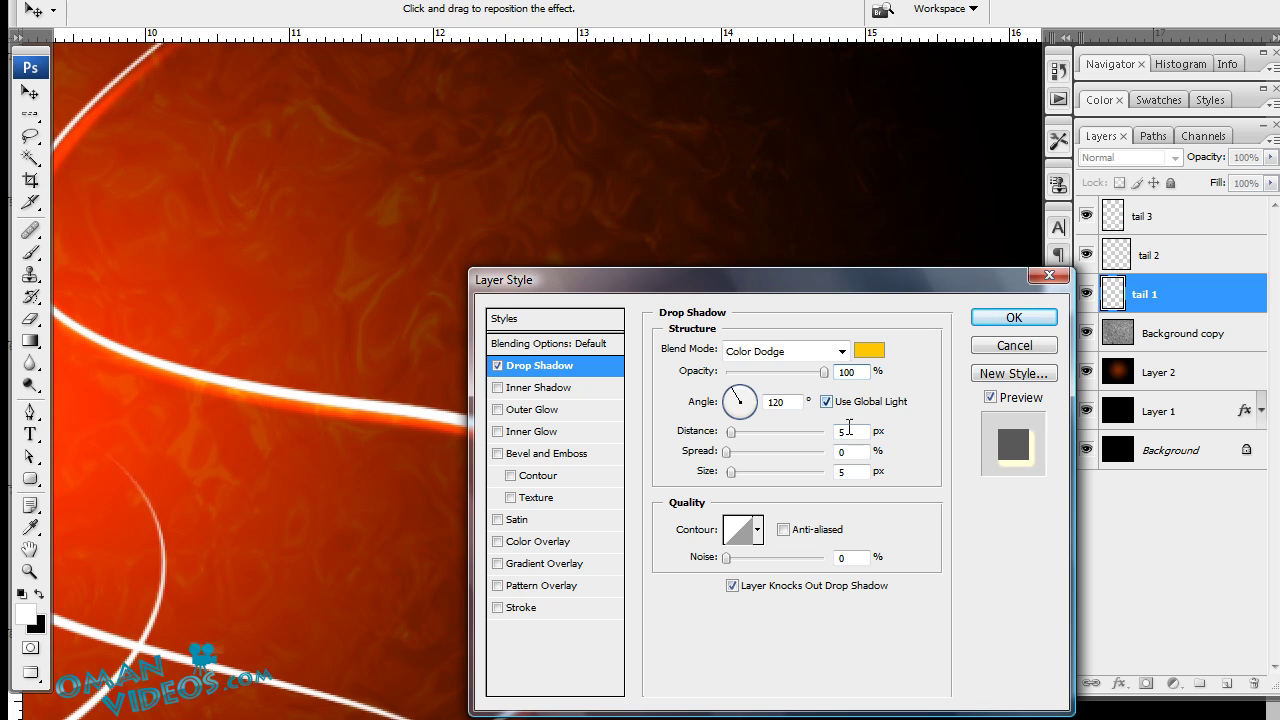
double_click(842, 432)
text(0)
double_click(854, 473)
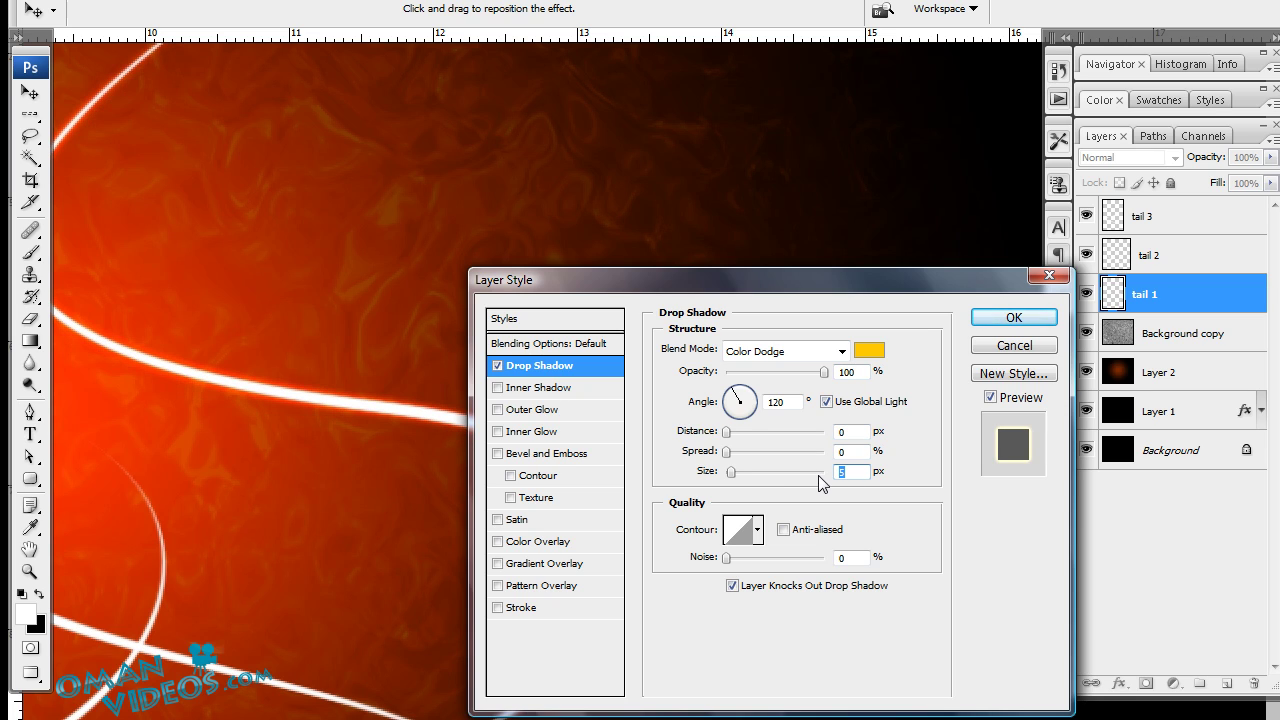
text(6)
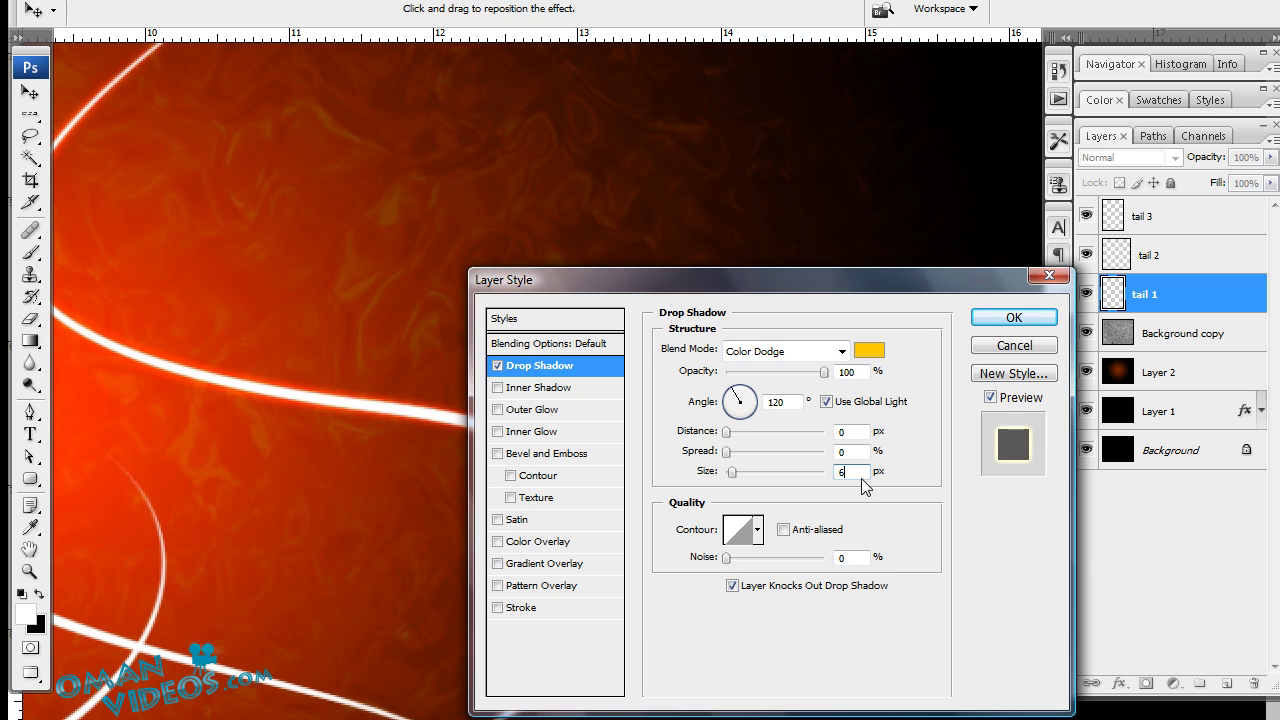
click(758, 530)
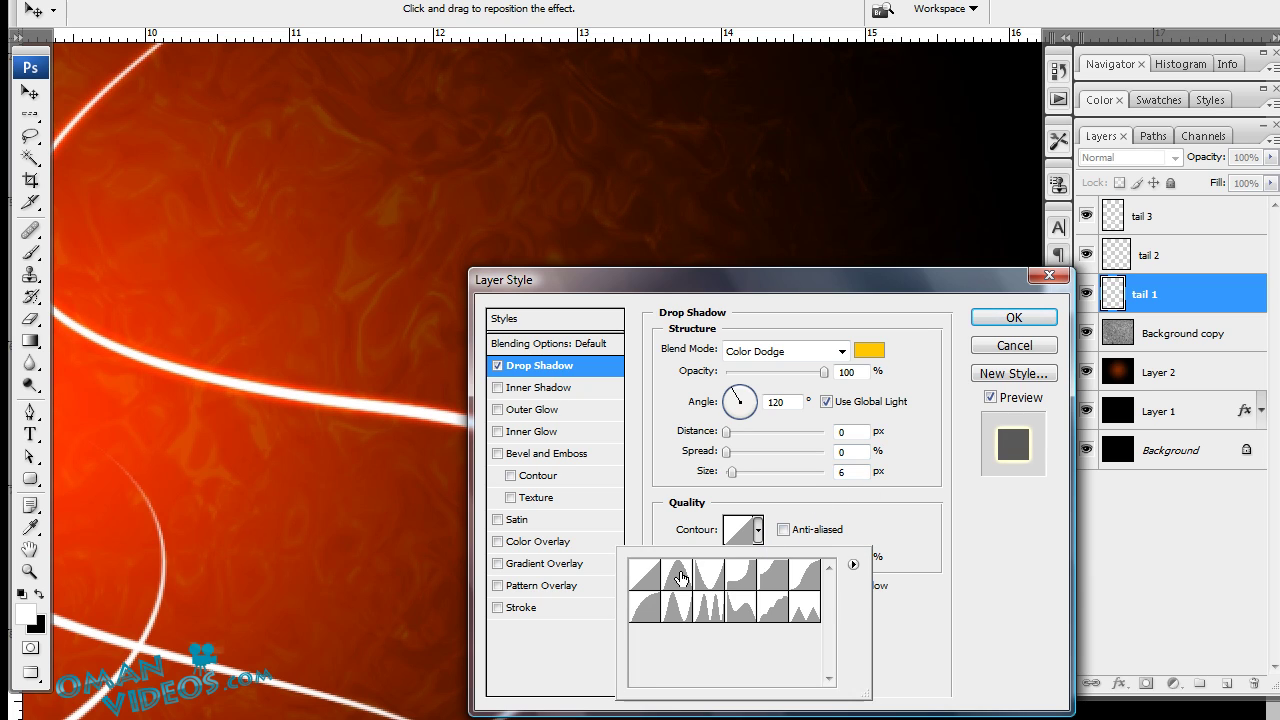
click(645, 616)
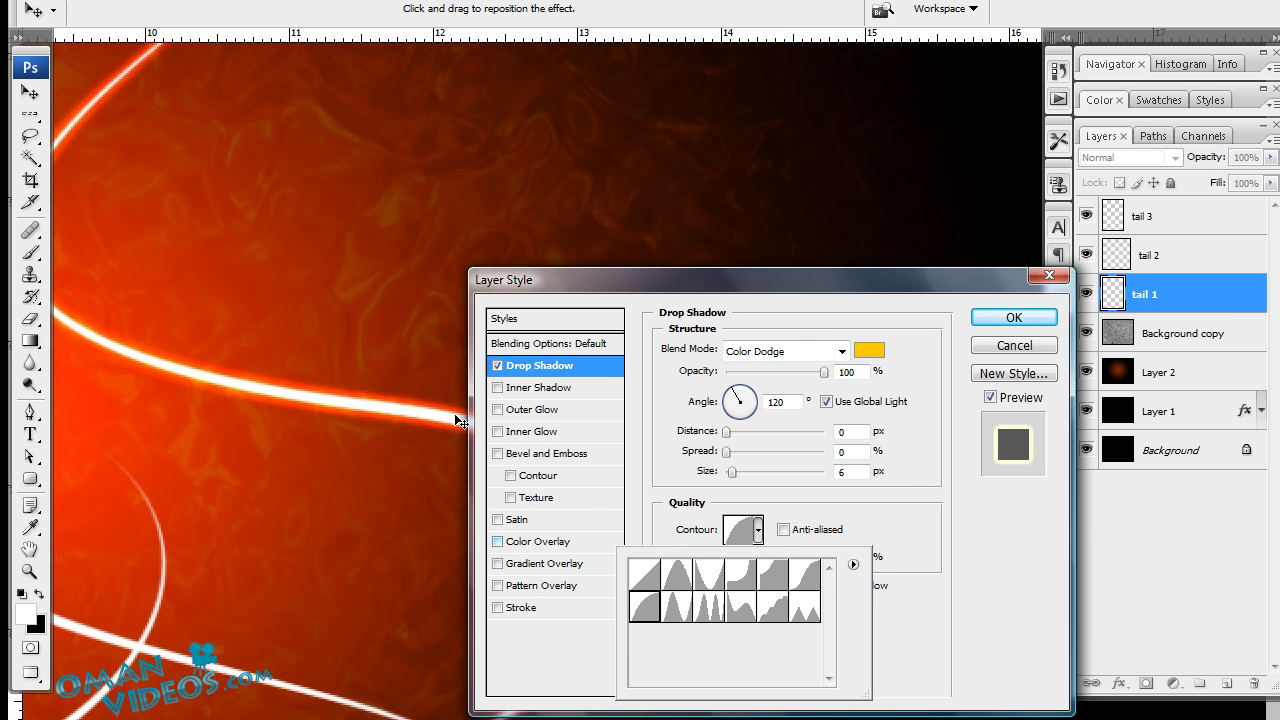
drag(778, 271, 781, 216)
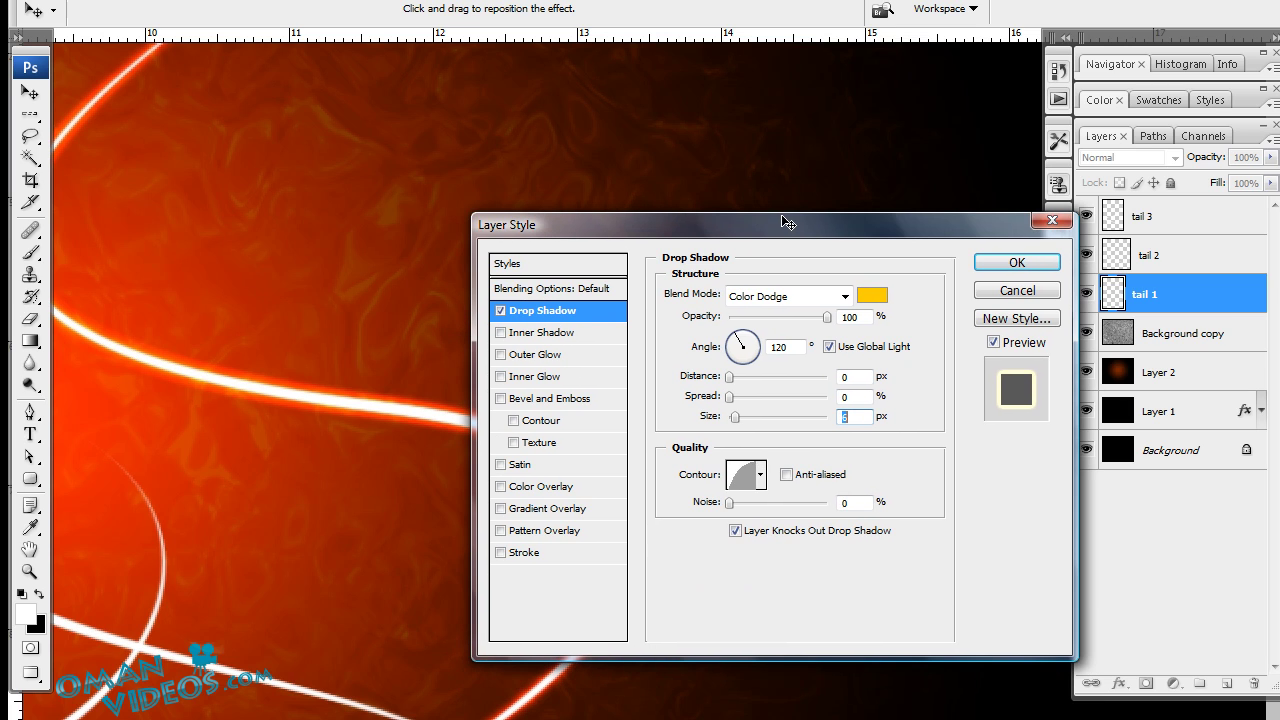
Add an Outer Glow in Color Dodge at 50% opacity and 20 px size, then apply.
click(501, 354)
click(607, 360)
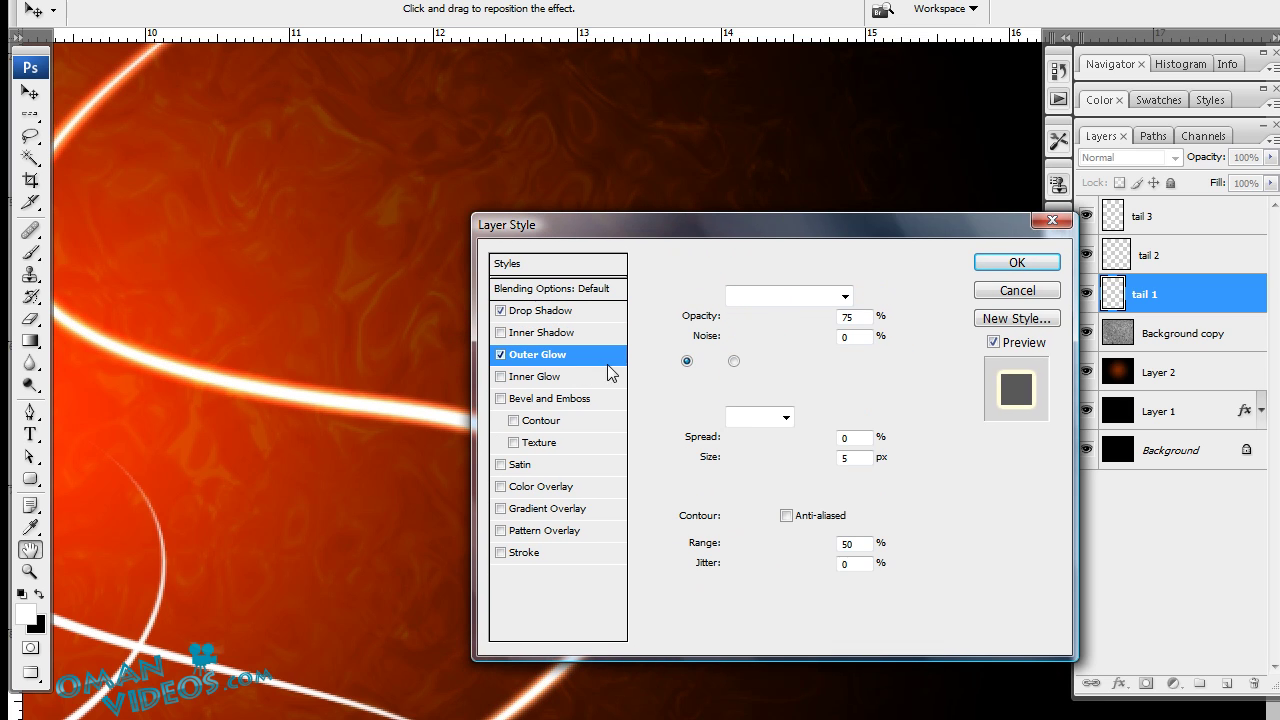
click(804, 297)
click(783, 490)
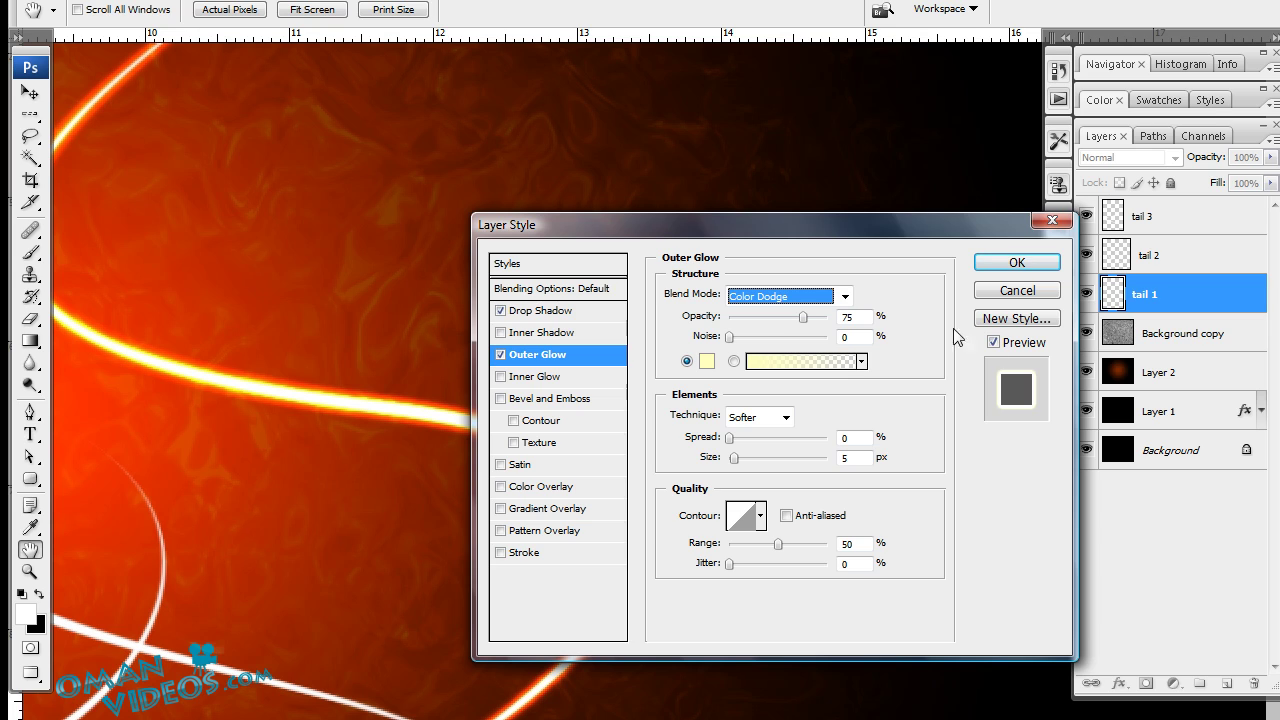
double_click(861, 318)
text(50)
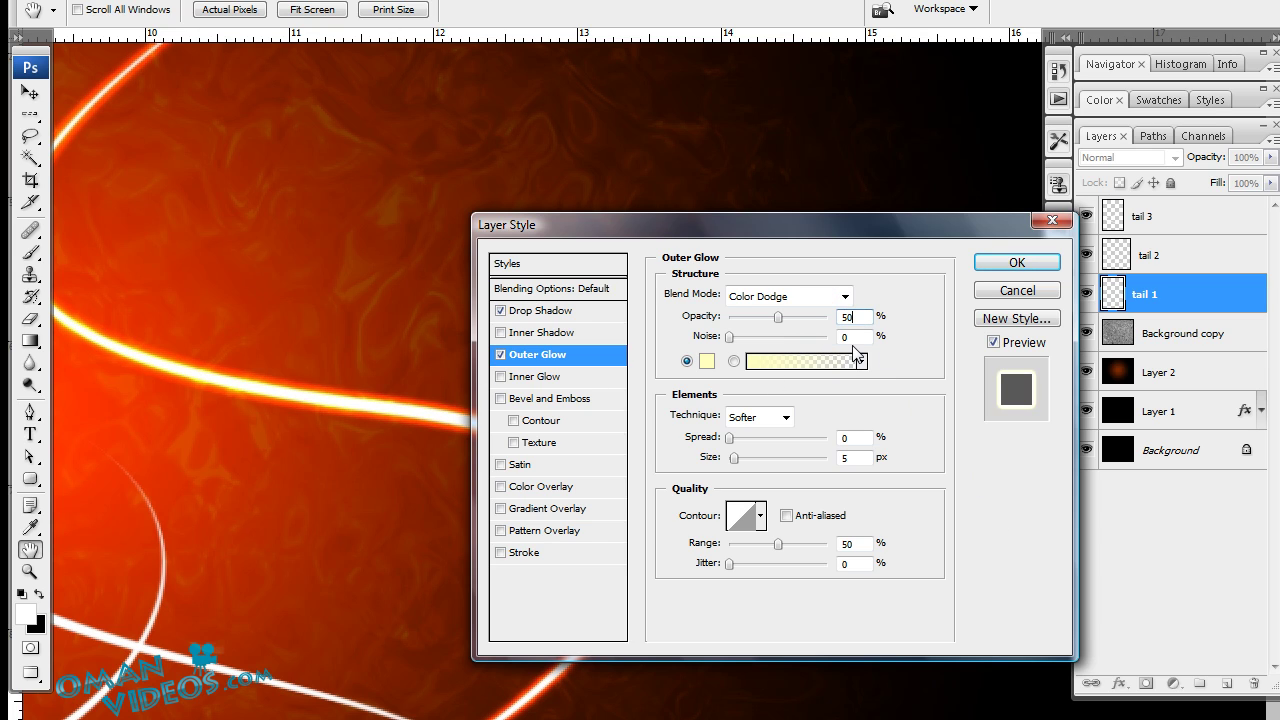
double_click(866, 458)
text(20)
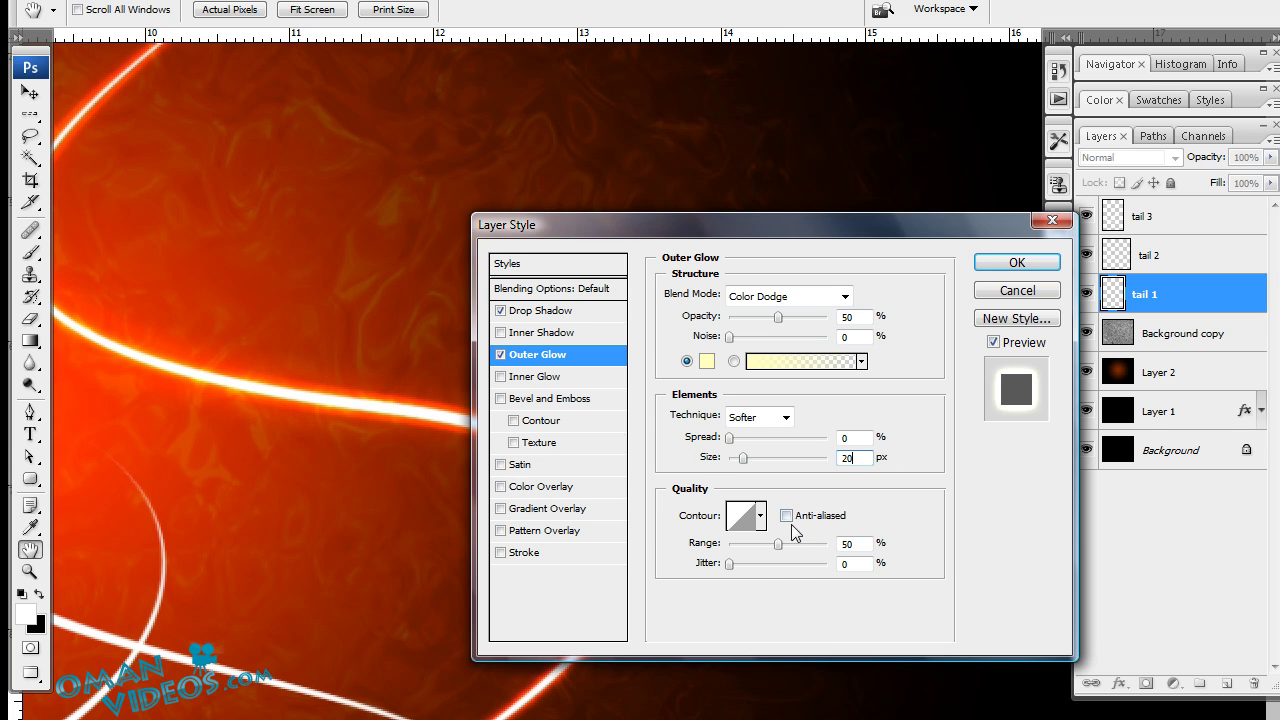
click(1016, 262)
Pan and zoom out to inspect the glowing tail 1 curve.
key(p)
drag(386, 471, 596, 396)
drag(544, 356, 534, 517)
key(ctrl+minus)
Zoom to see the whole composition and collapse tail 1's effects list.
key(z)
alt+click(540, 508)
alt+click(540, 508)
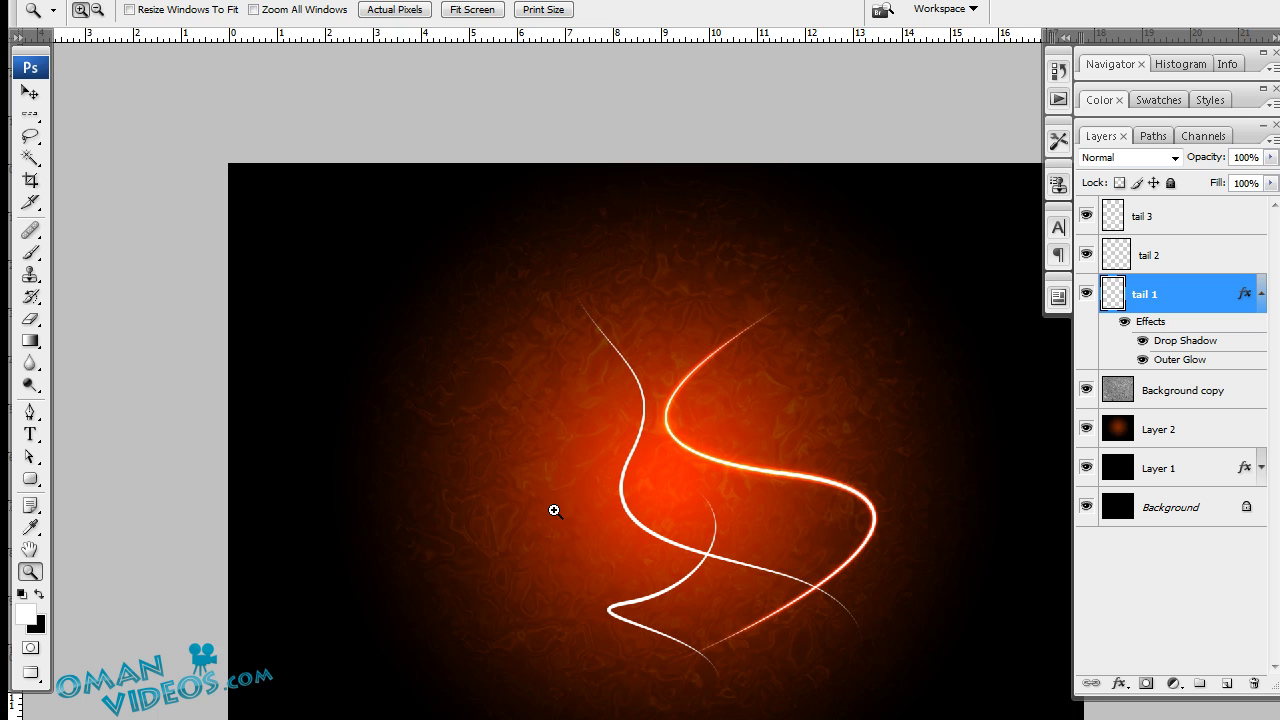
click(629, 549)
key(v)
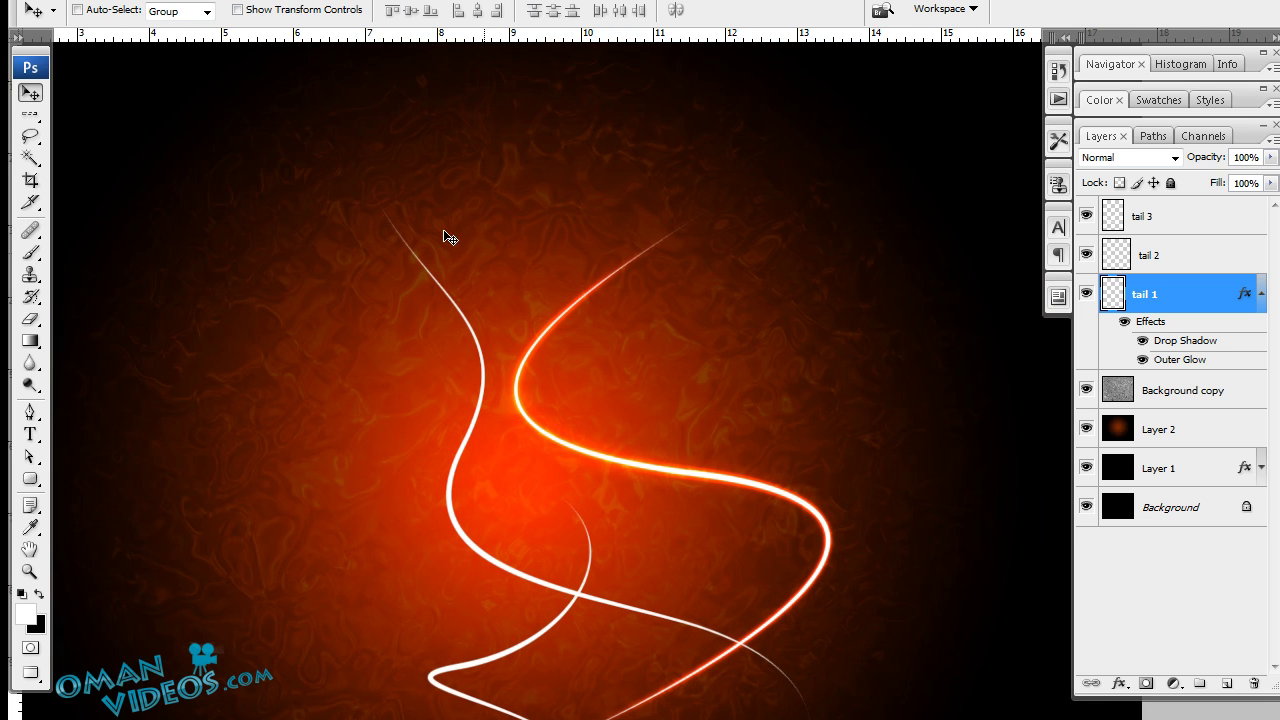
click(1260, 295)
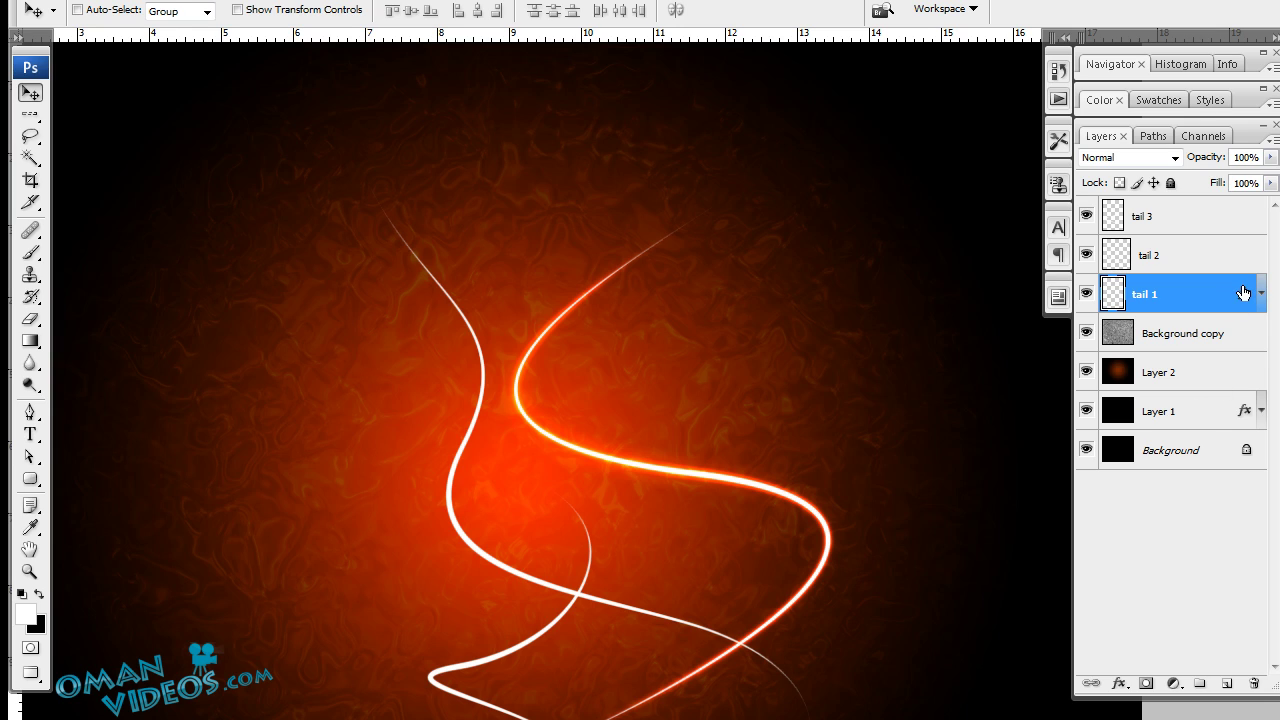
Alt-drag tail 1's effects onto tail 2 and tail 3, then collapse their effects lists.
drag(1244, 296, 1245, 262)
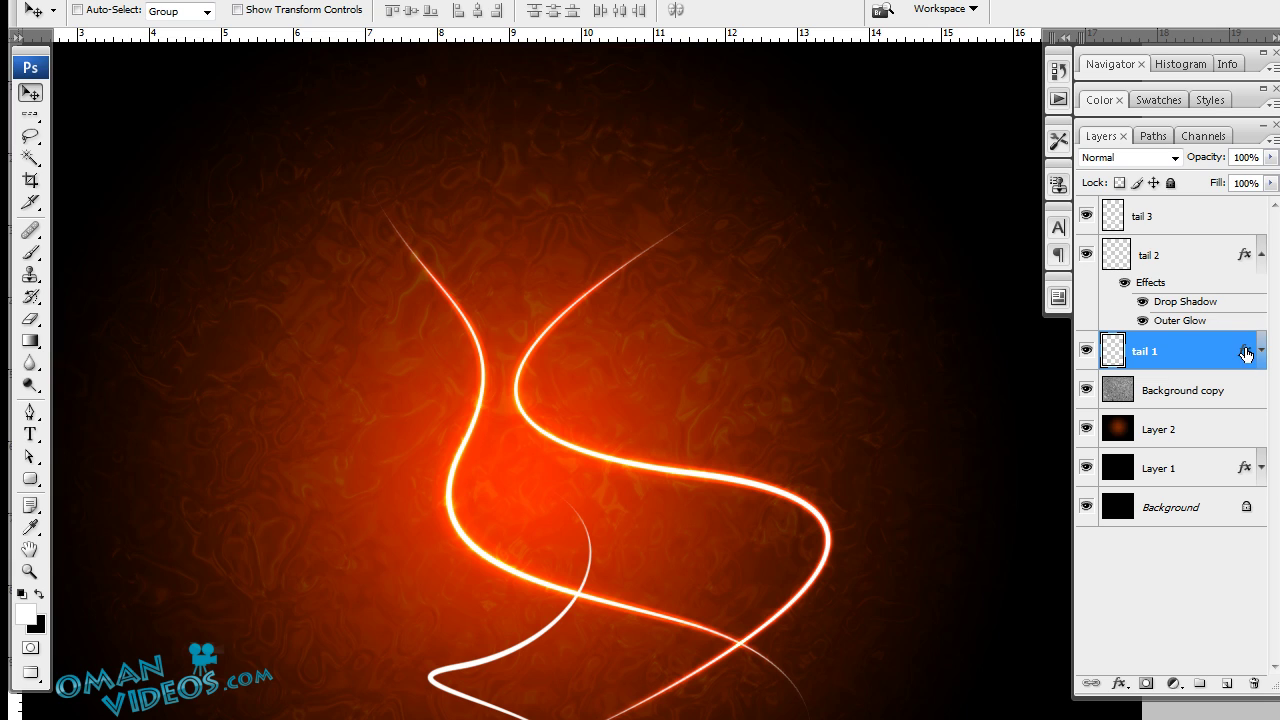
drag(1245, 352, 1236, 226)
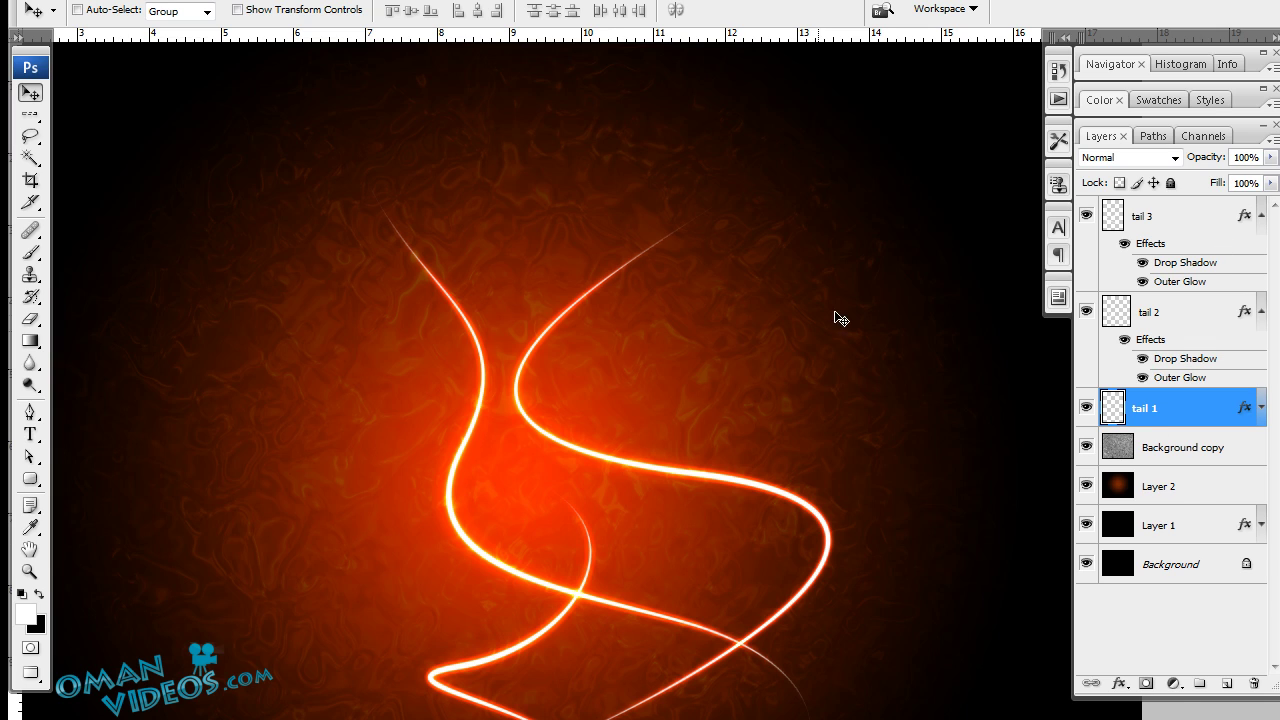
click(1261, 311)
click(1261, 216)
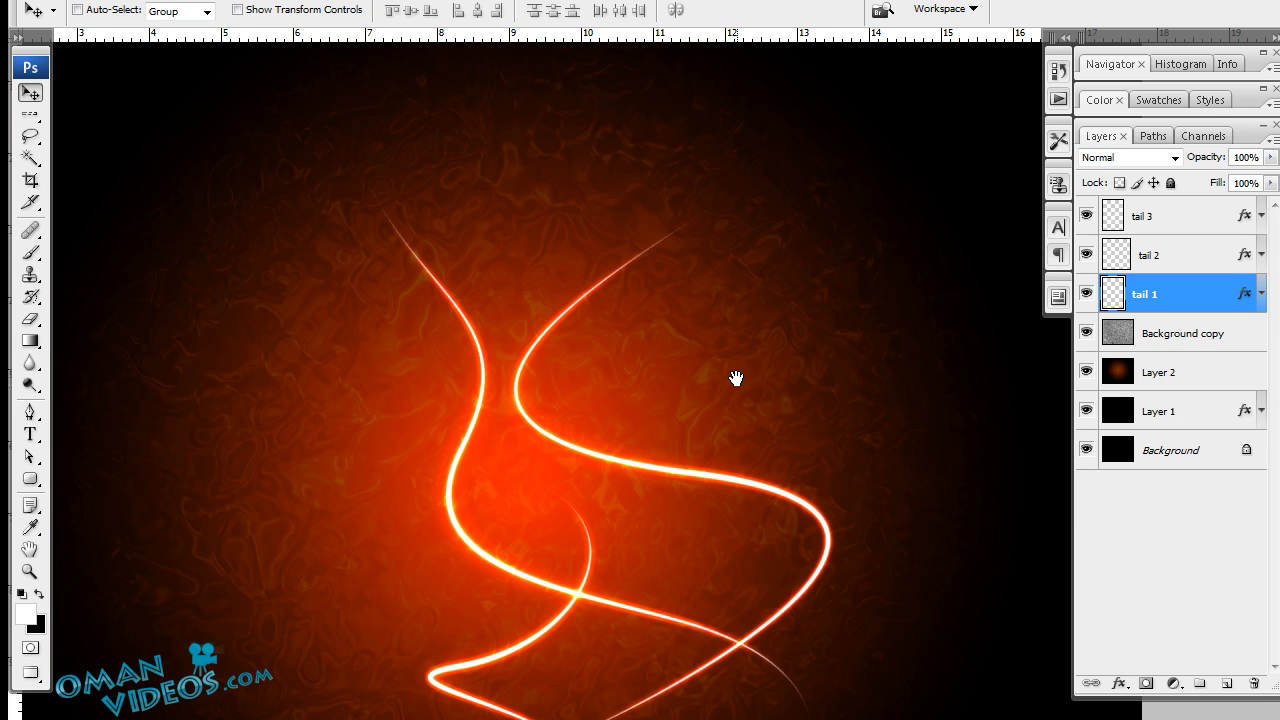
scroll(731, 351, down, 2)
drag(715, 401, 740, 436)
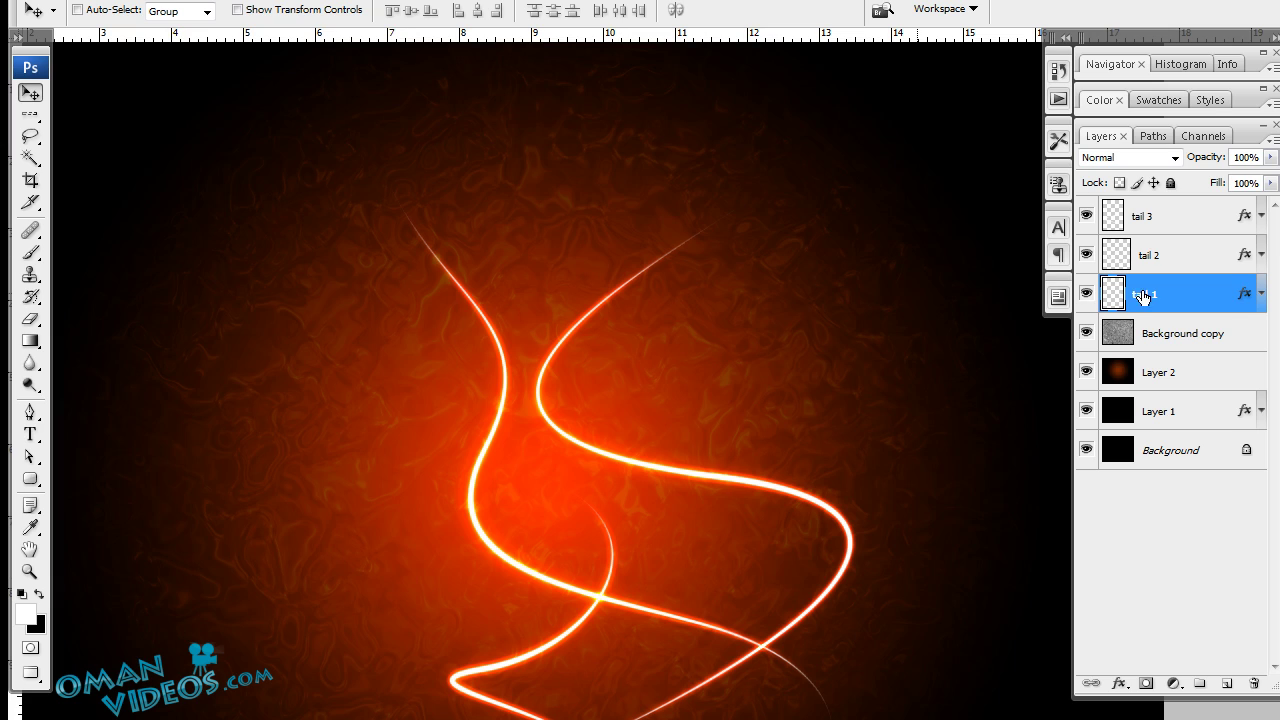
click(1186, 234)
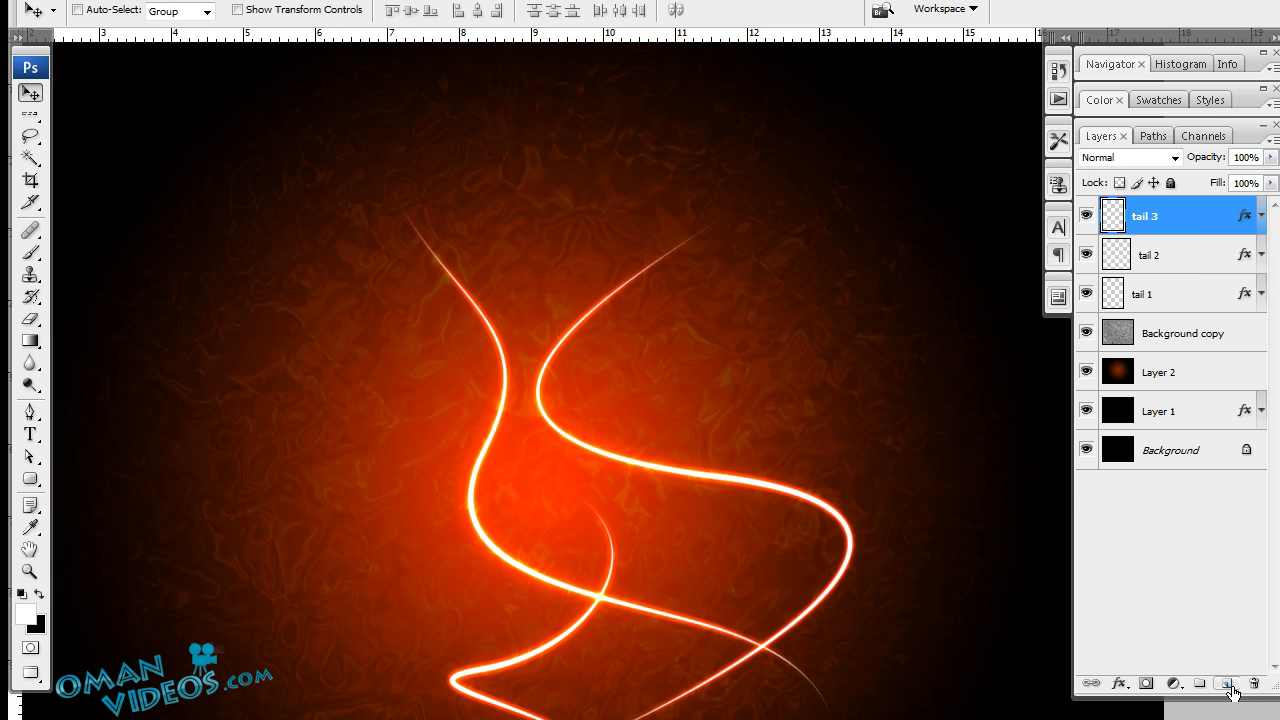
Add a new empty layer named 'tail 4' above tail 3.
click(1226, 683)
key(p)
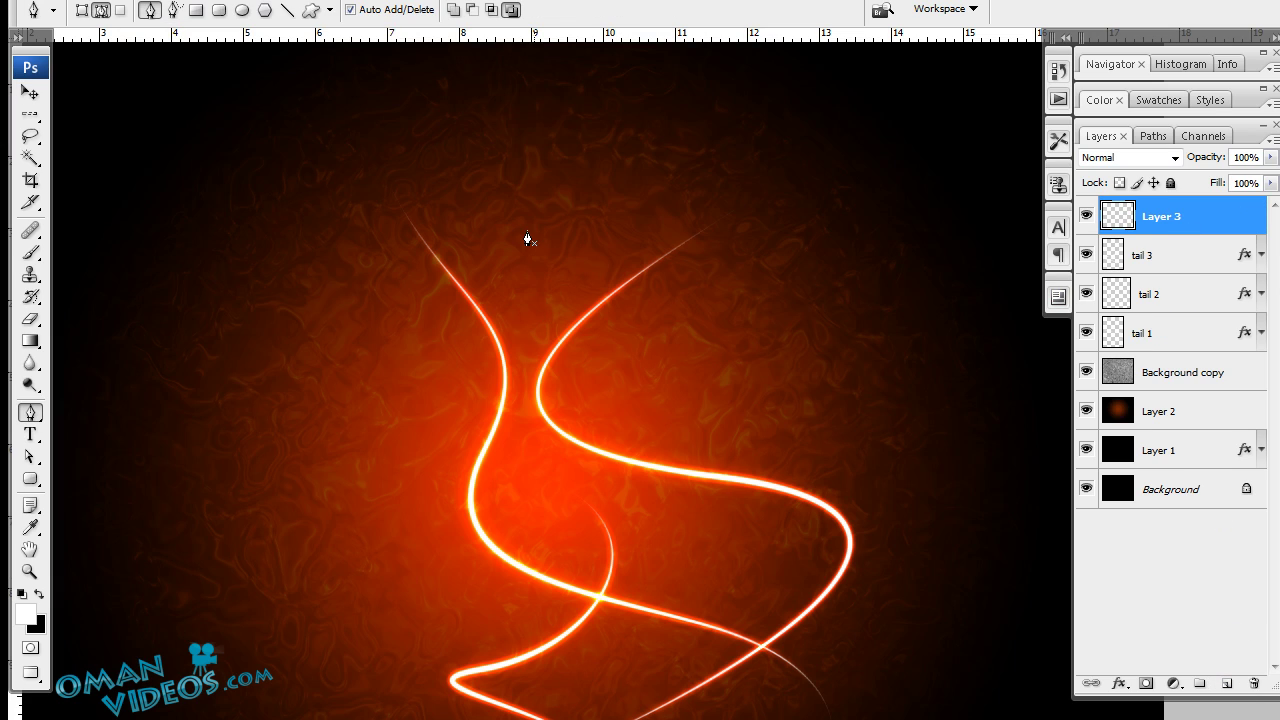
double_click(1161, 218)
text(tai)
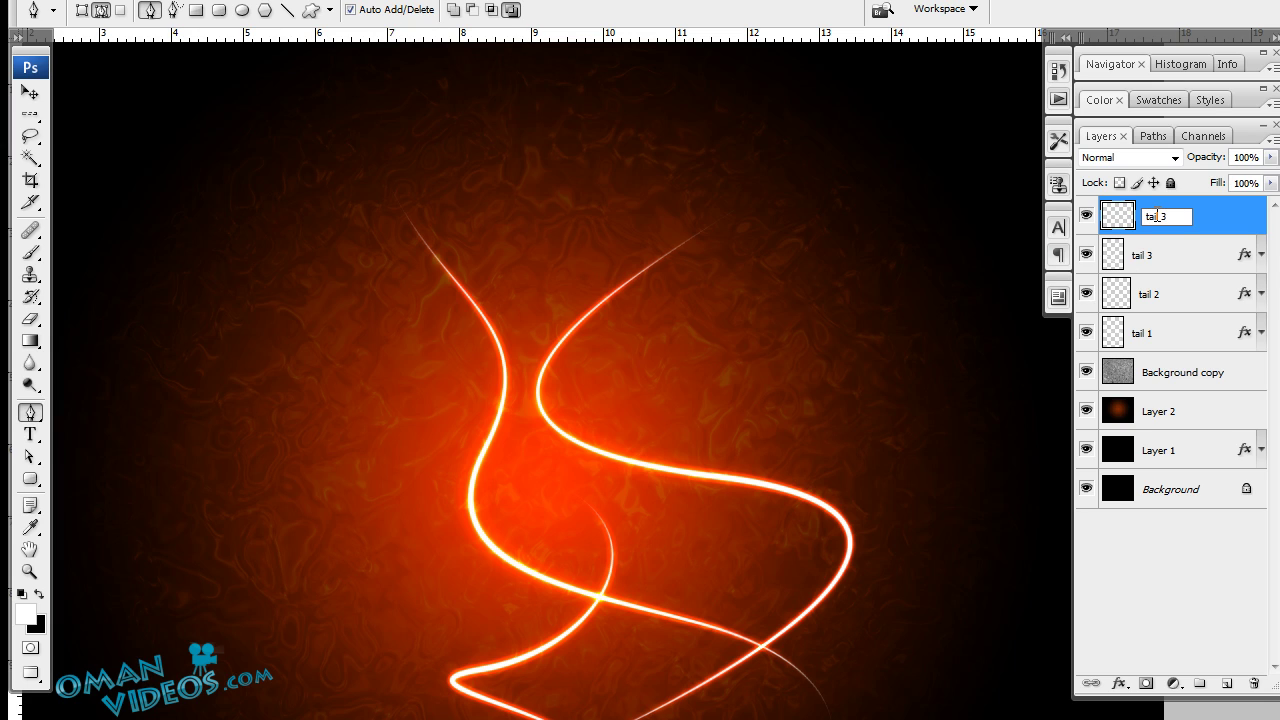
text(l 4)
key(Return)
Draw a path from the top down the left side, stroke it white, and delete the path.
drag(591, 203, 476, 297)
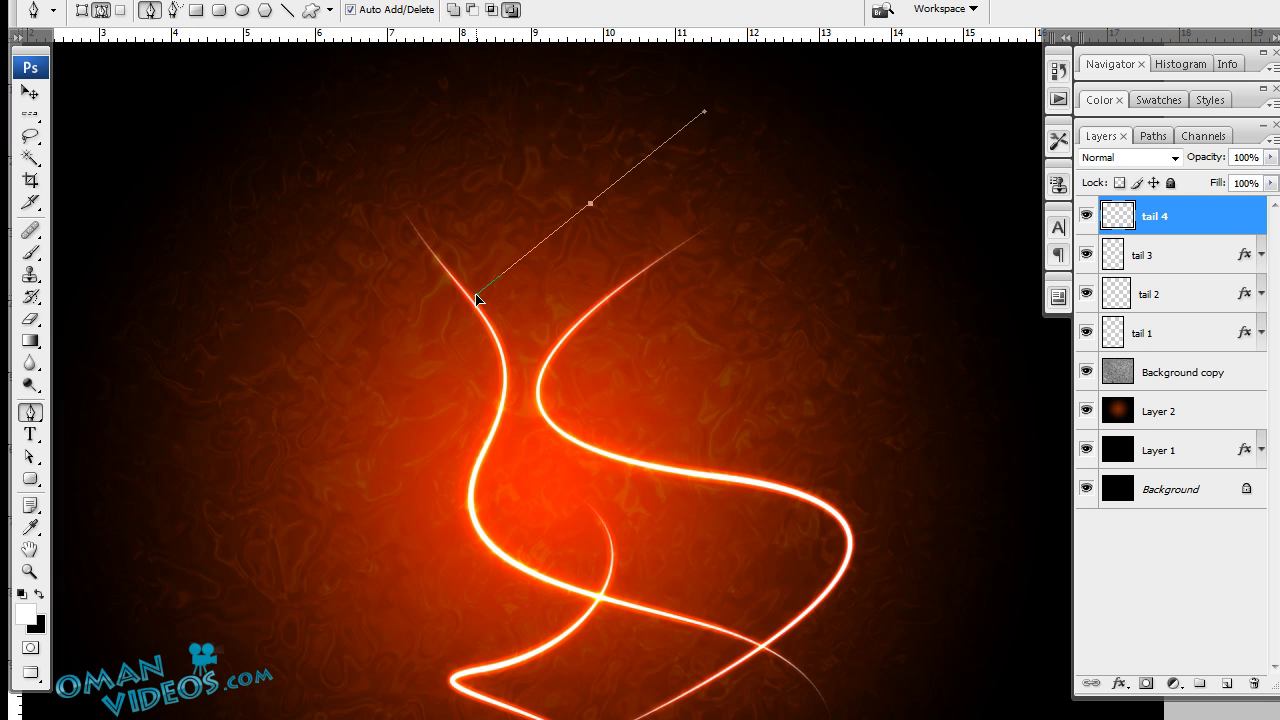
drag(377, 421, 388, 568)
drag(364, 630, 330, 672)
right_click(535, 575)
click(586, 697)
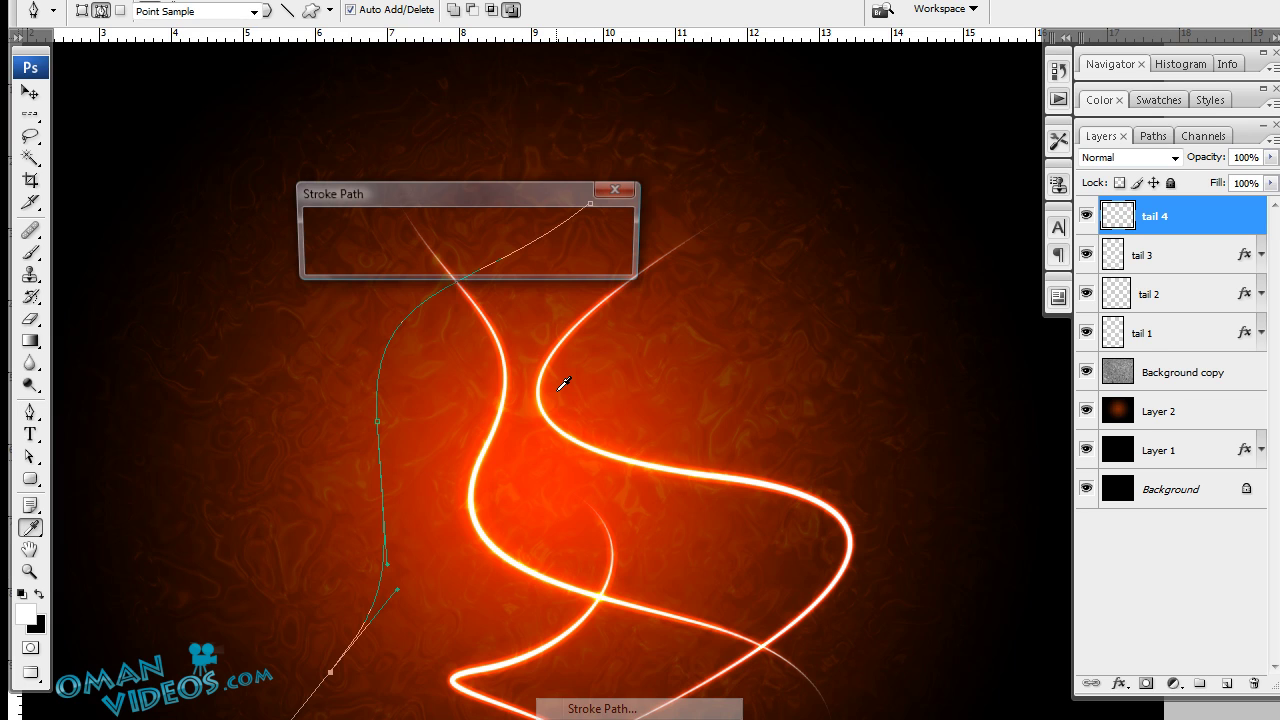
click(590, 228)
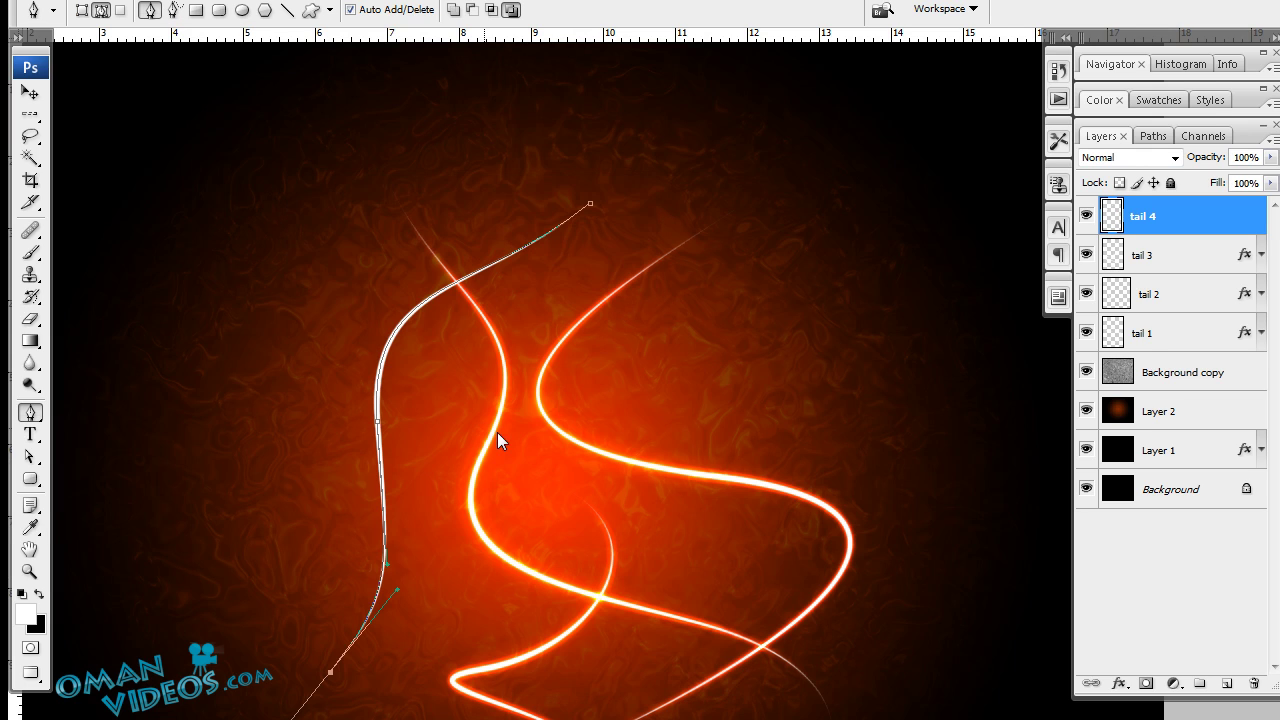
right_click(487, 431)
click(549, 465)
Alt-drag tail 3's drop shadow and outer glow onto tail 4.
key(v)
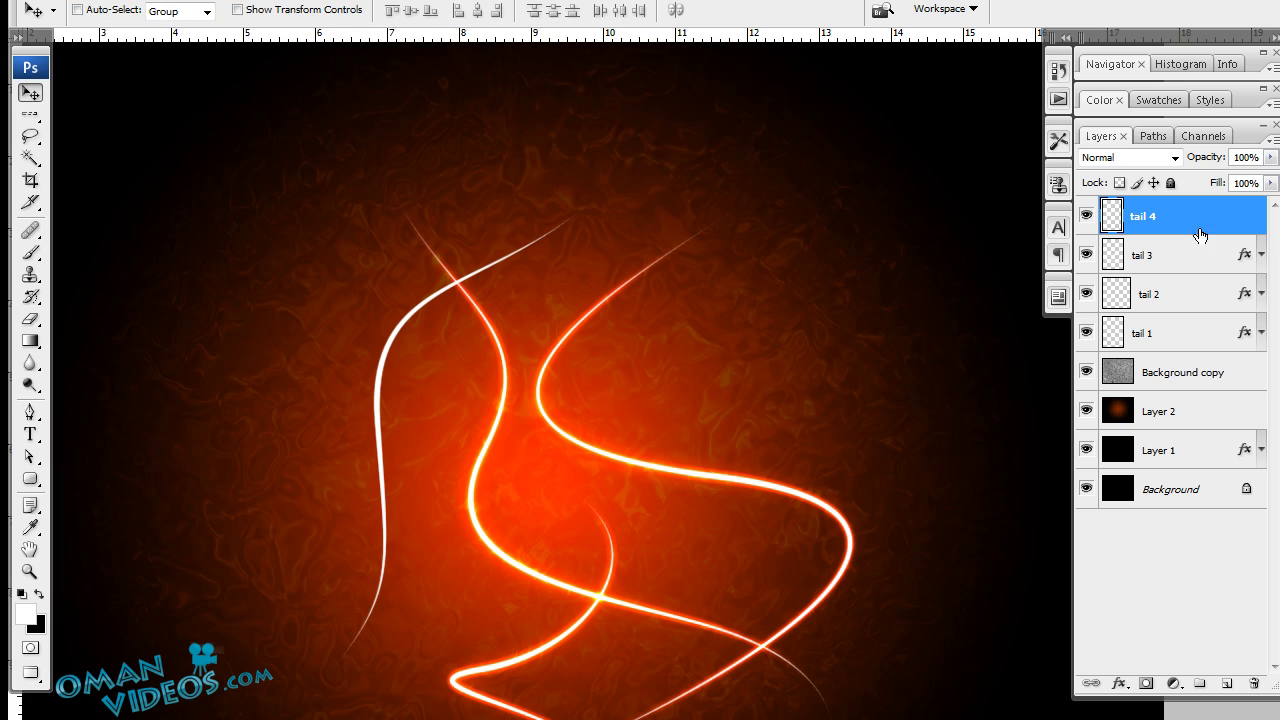
click(1240, 260)
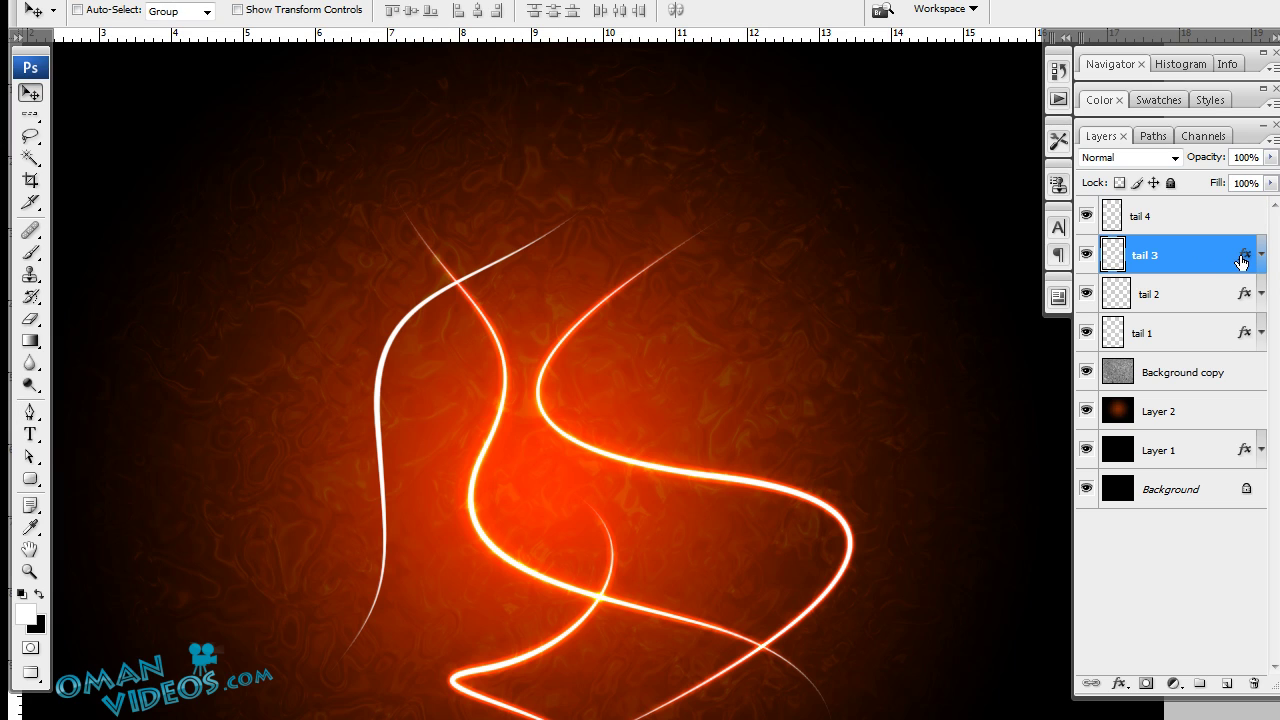
drag(1243, 260, 1245, 220)
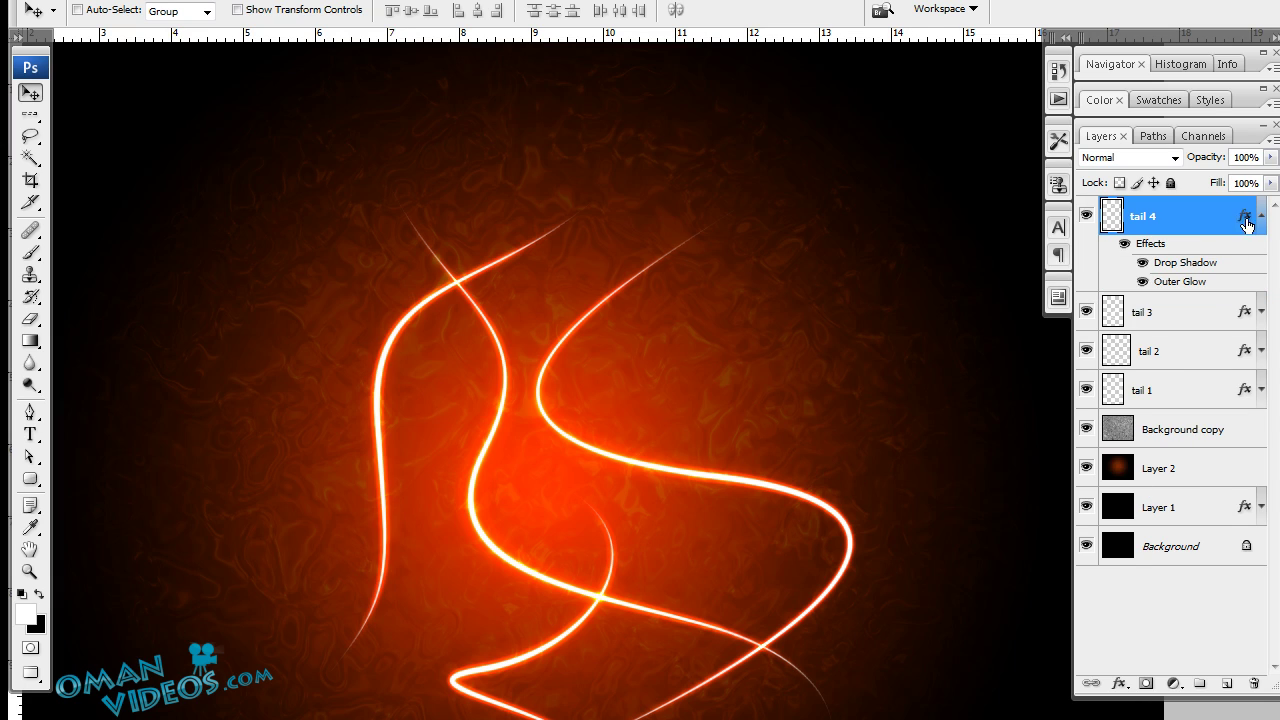
Nudge the tail 3 curve slightly down and right.
click(1246, 212)
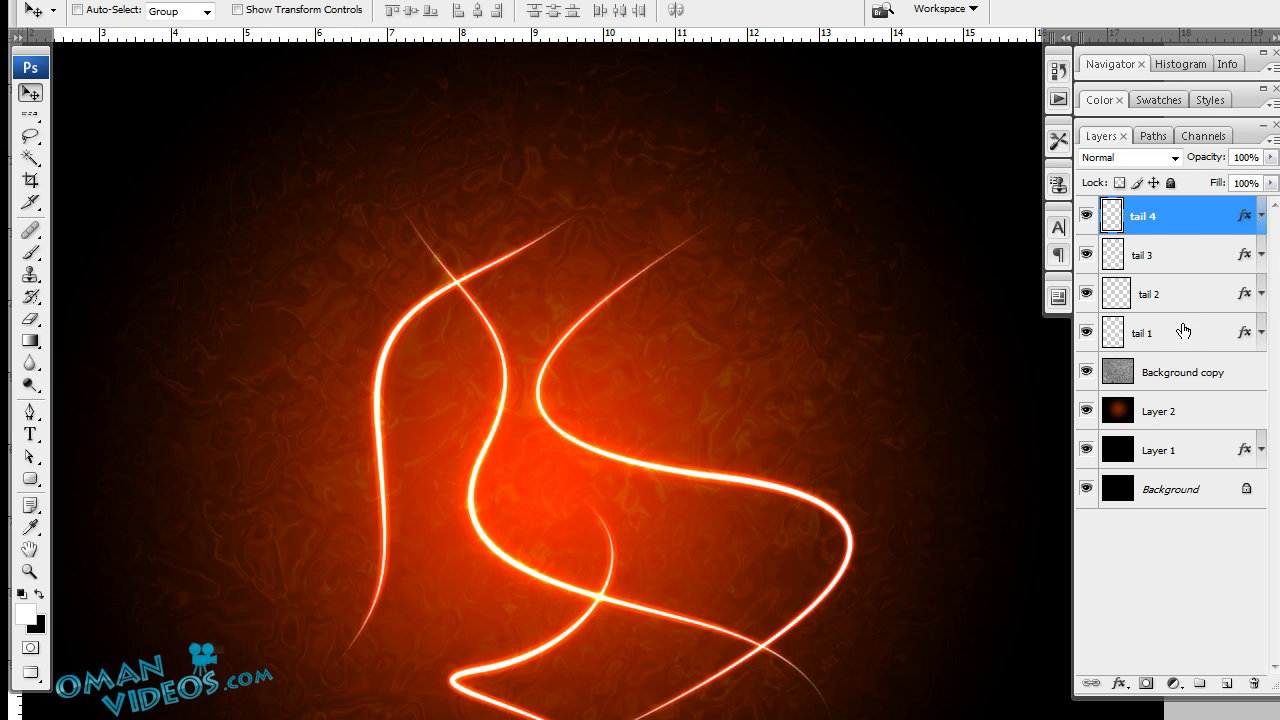
click(1182, 264)
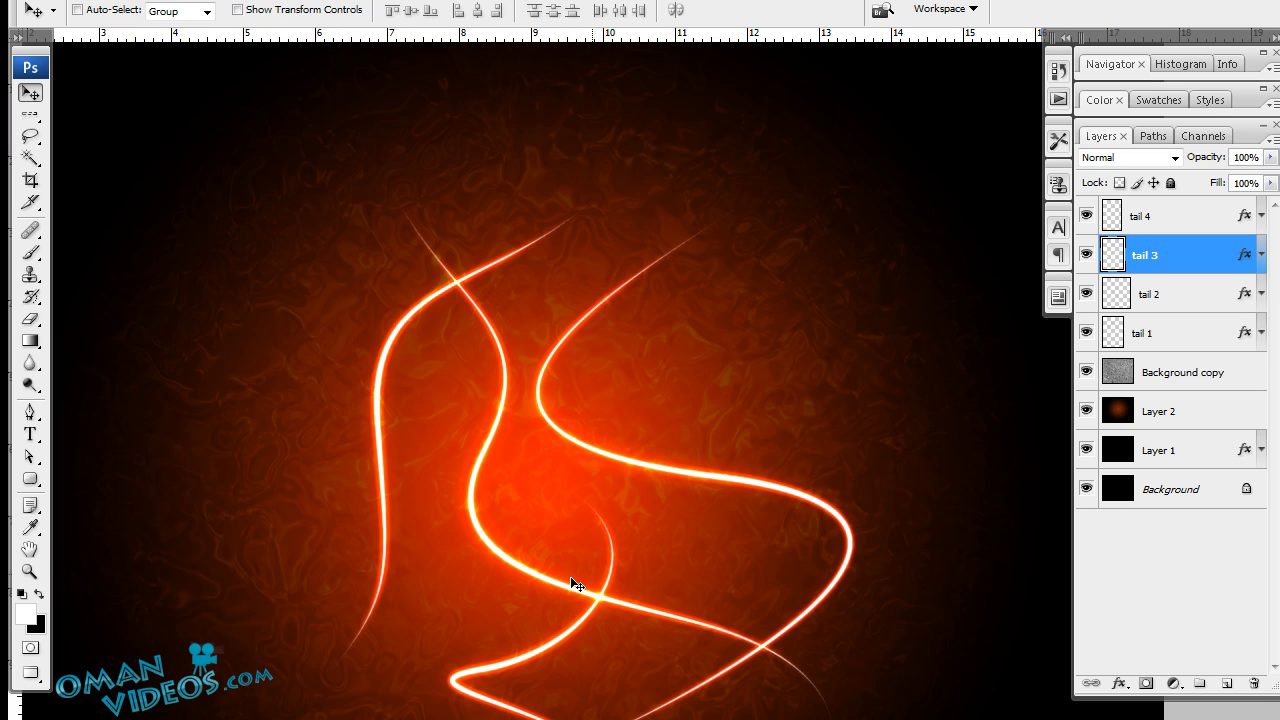
mouse_move(556, 647)
mouse_down()
mouse_move(523, 663)
mouse_move(560, 657)
mouse_up()
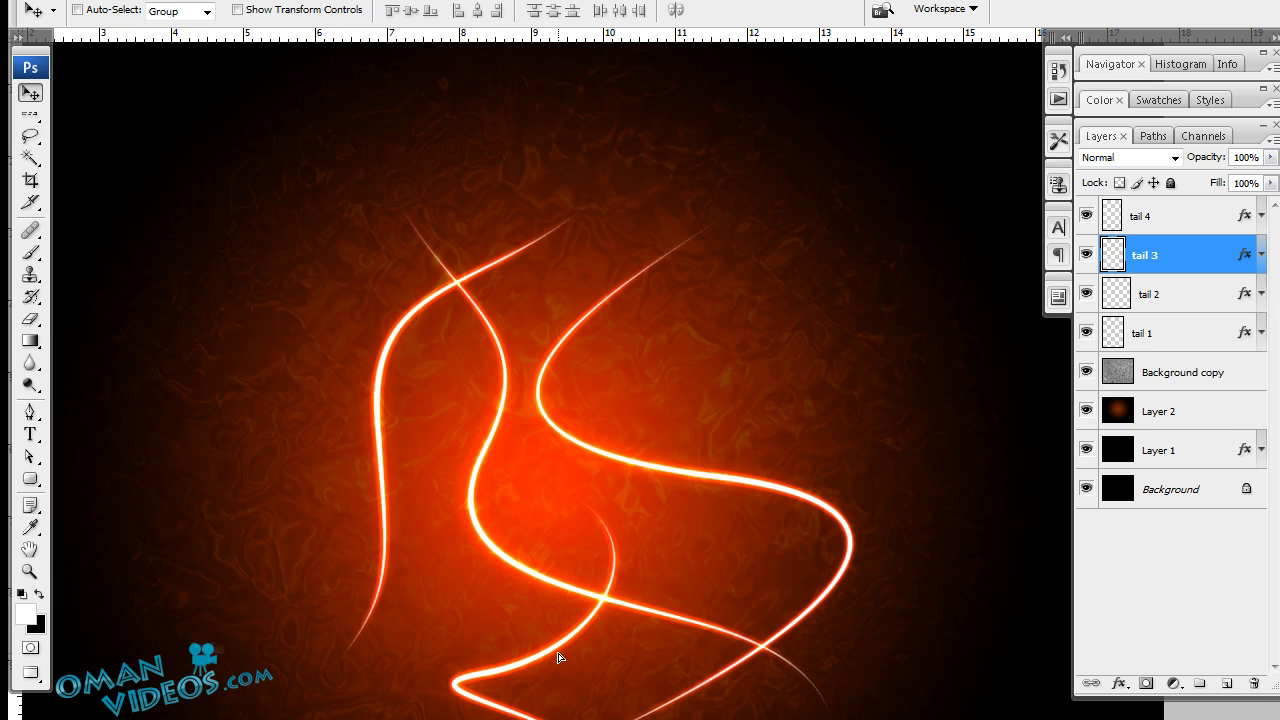
Rotate the tail 4 curve about 22 degrees with Free Transform and move it up.
click(1176, 222)
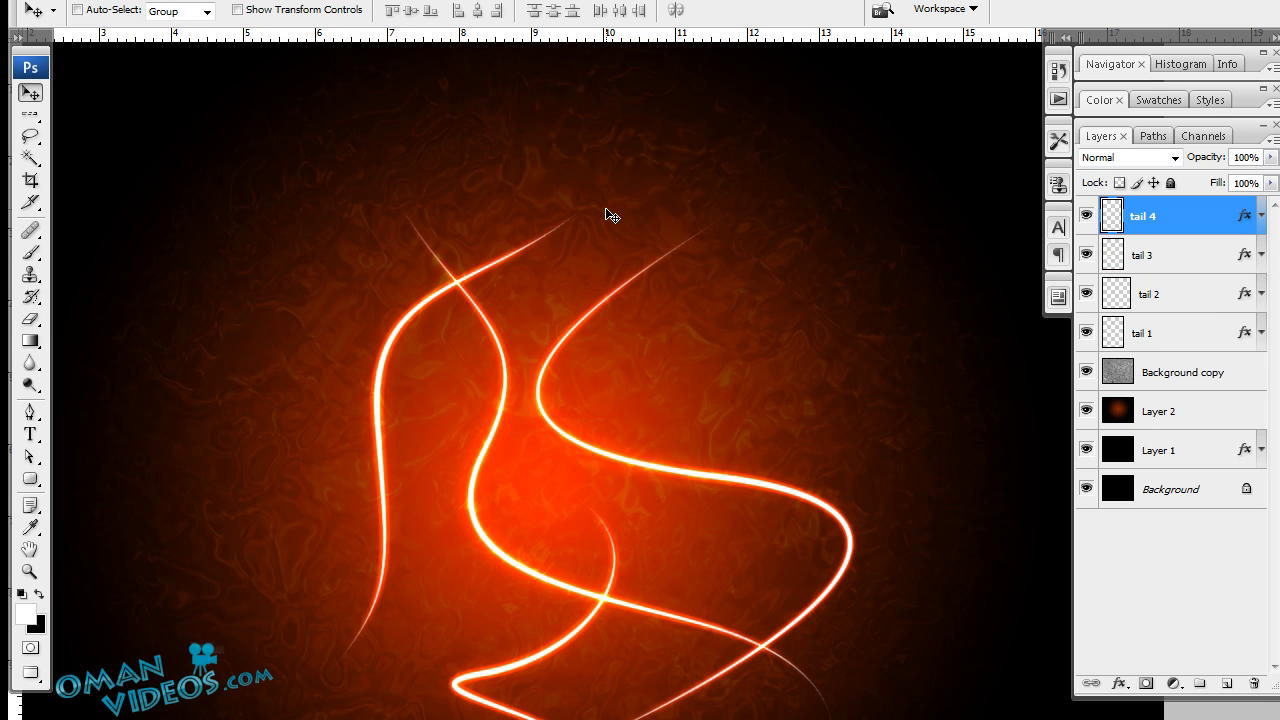
key(ctrl+t)
drag(683, 271, 691, 285)
key(Return)
drag(423, 366, 424, 321)
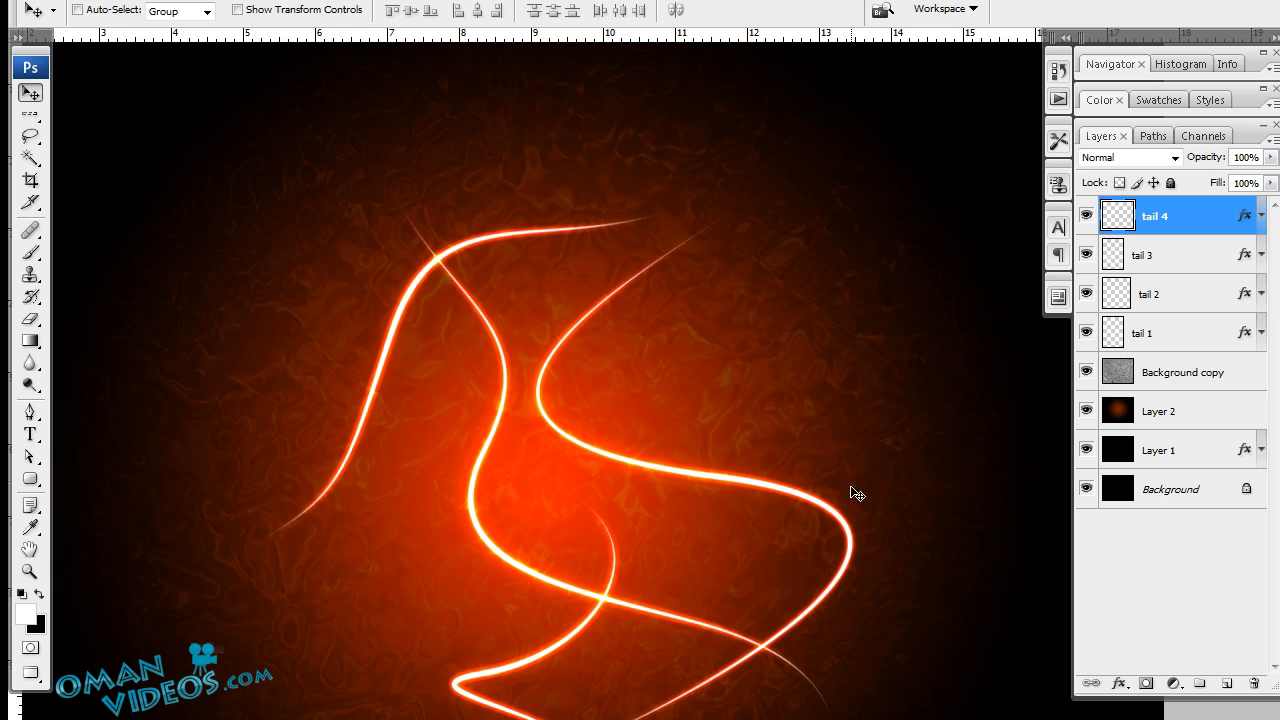
Add a new empty layer above tail 4 named 'particles'.
click(1226, 686)
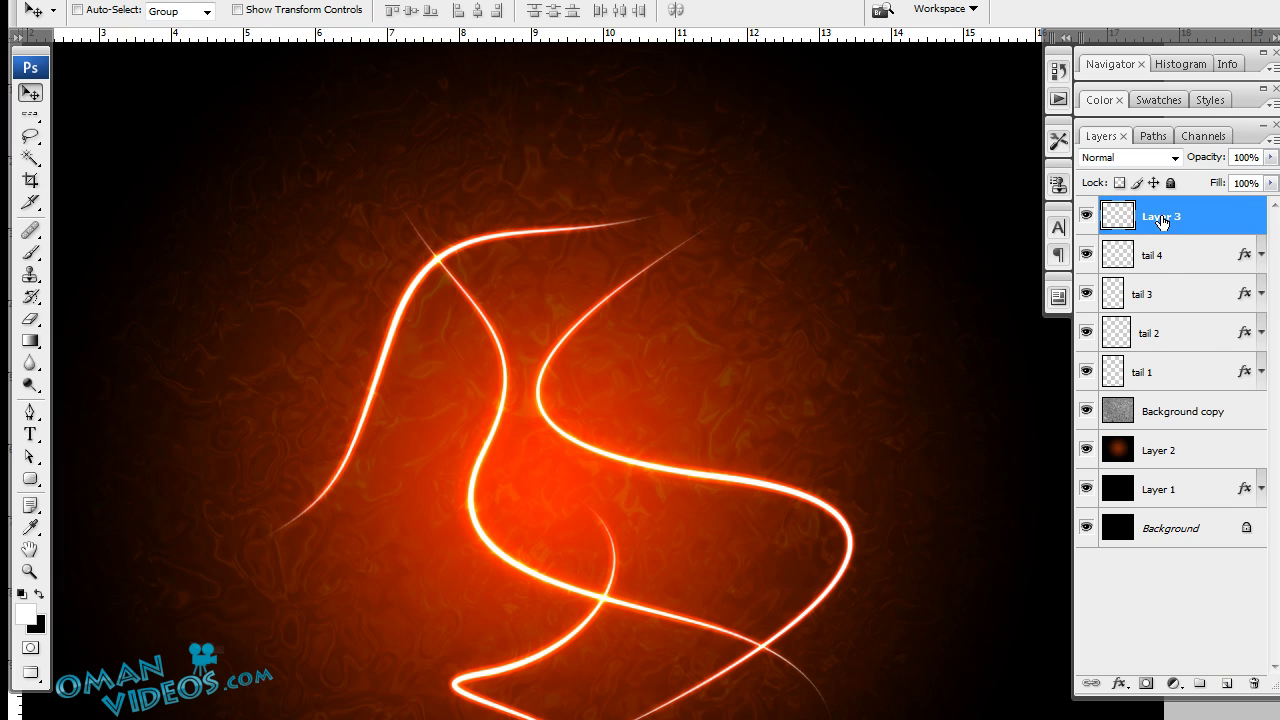
double_click(1162, 216)
text(particles)
key(Return)
drag(737, 297, 683, 297)
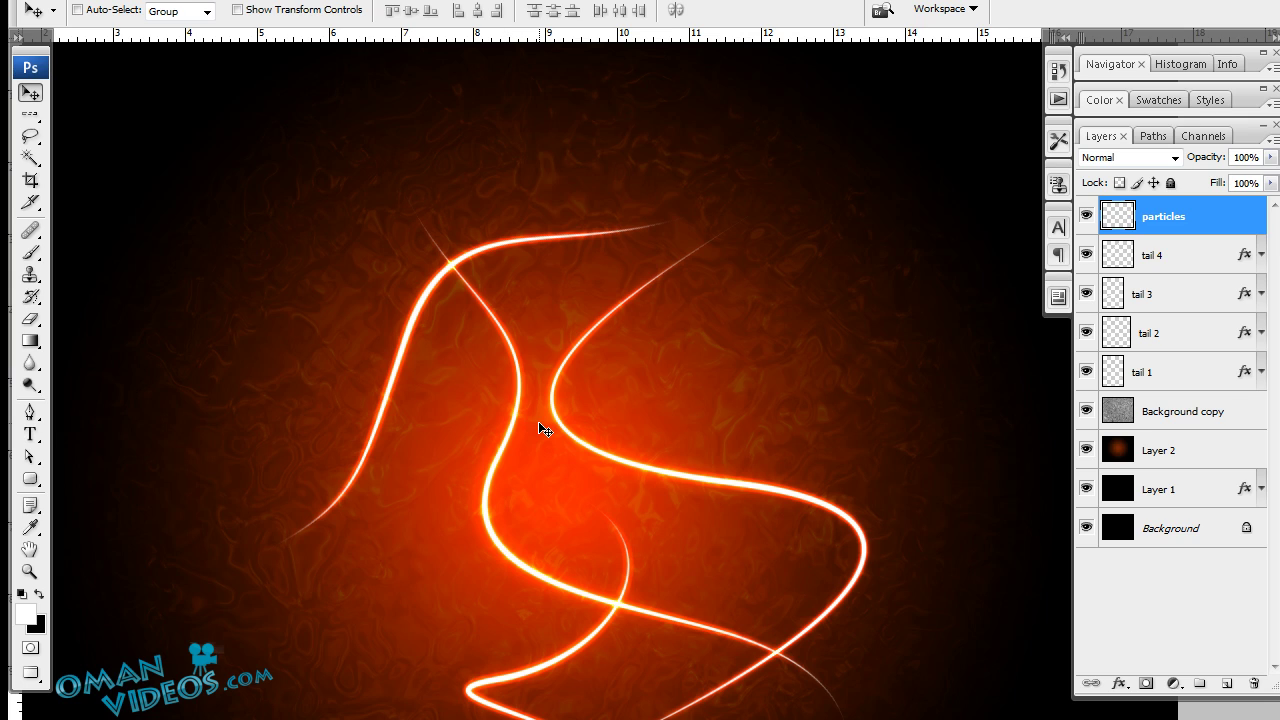
Select the Brush tool and set its master diameter to 8 px.
click(30, 253)
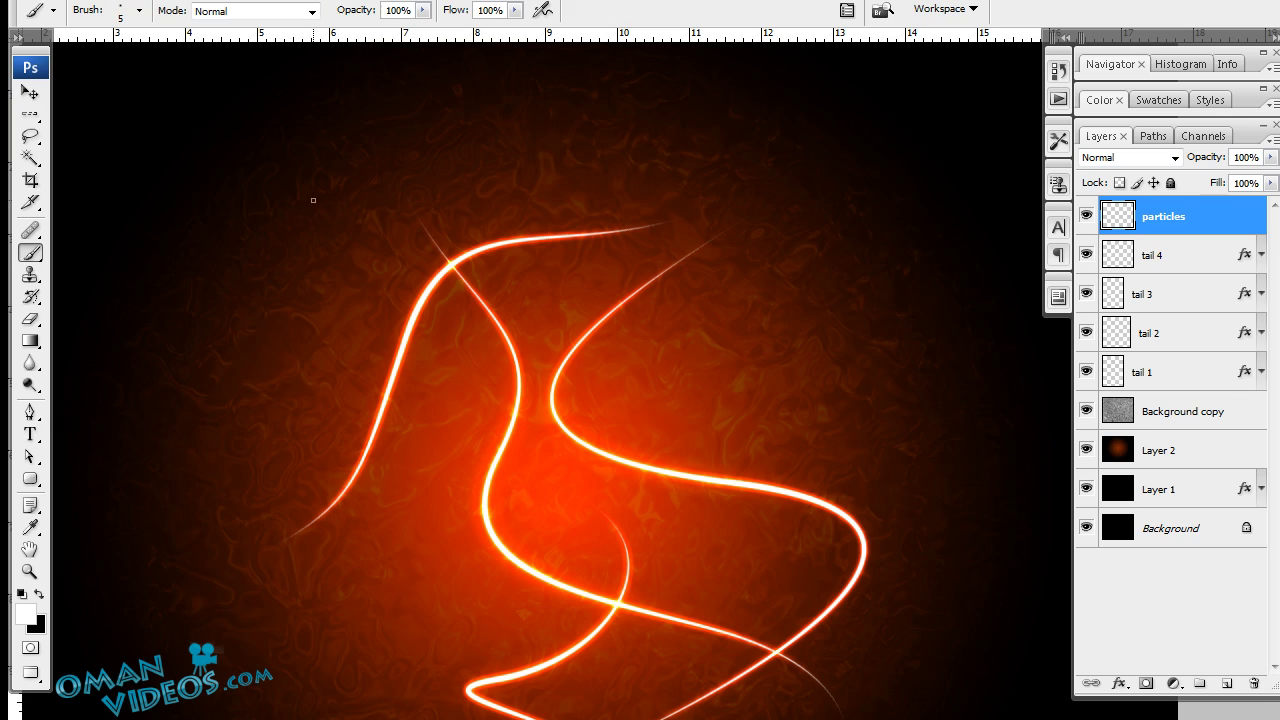
click(138, 15)
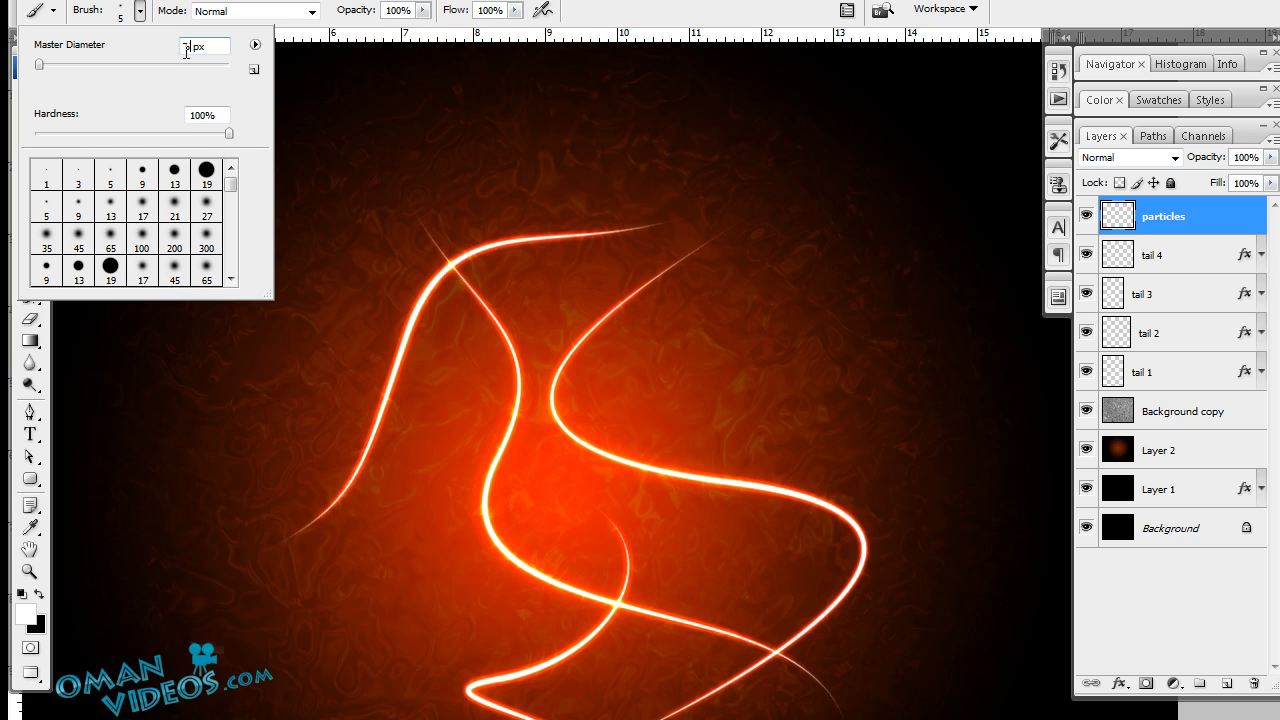
text(8)
key(Tab)
key(Return)
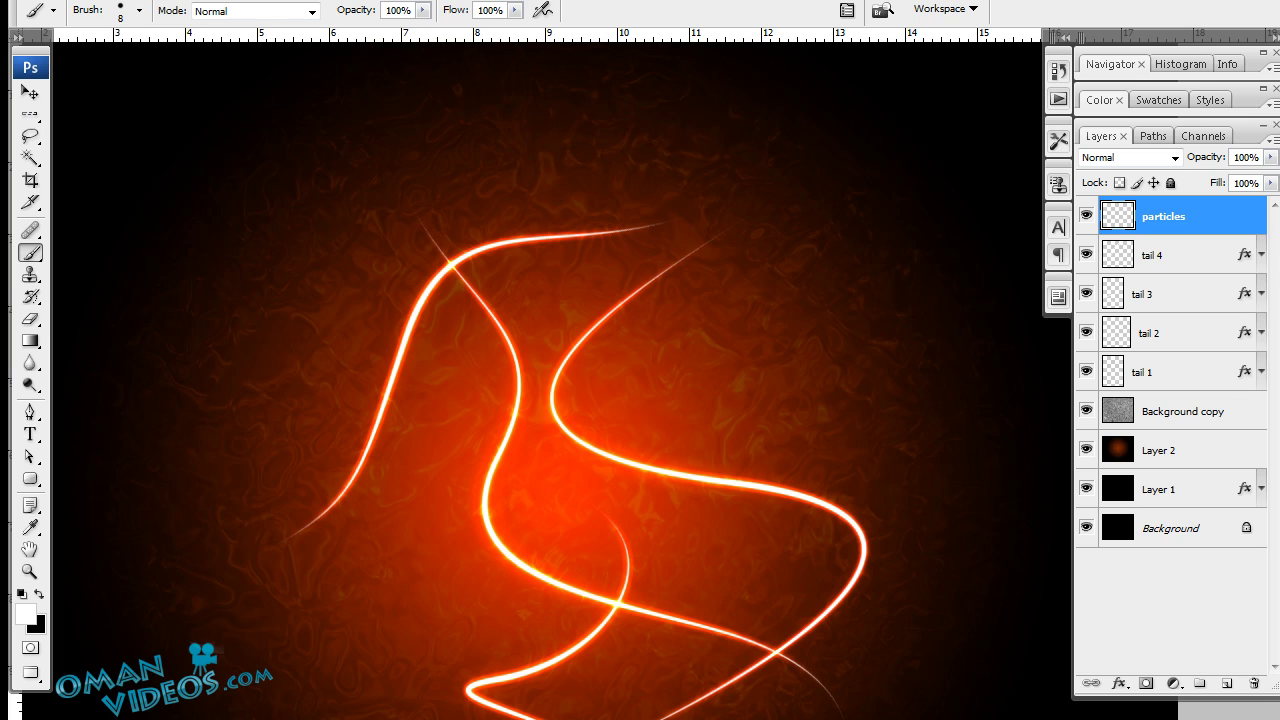
Enable Scattering for the brush and set its spacing to 500% in the Brushes panel.
click(1058, 184)
drag(997, 137, 845, 130)
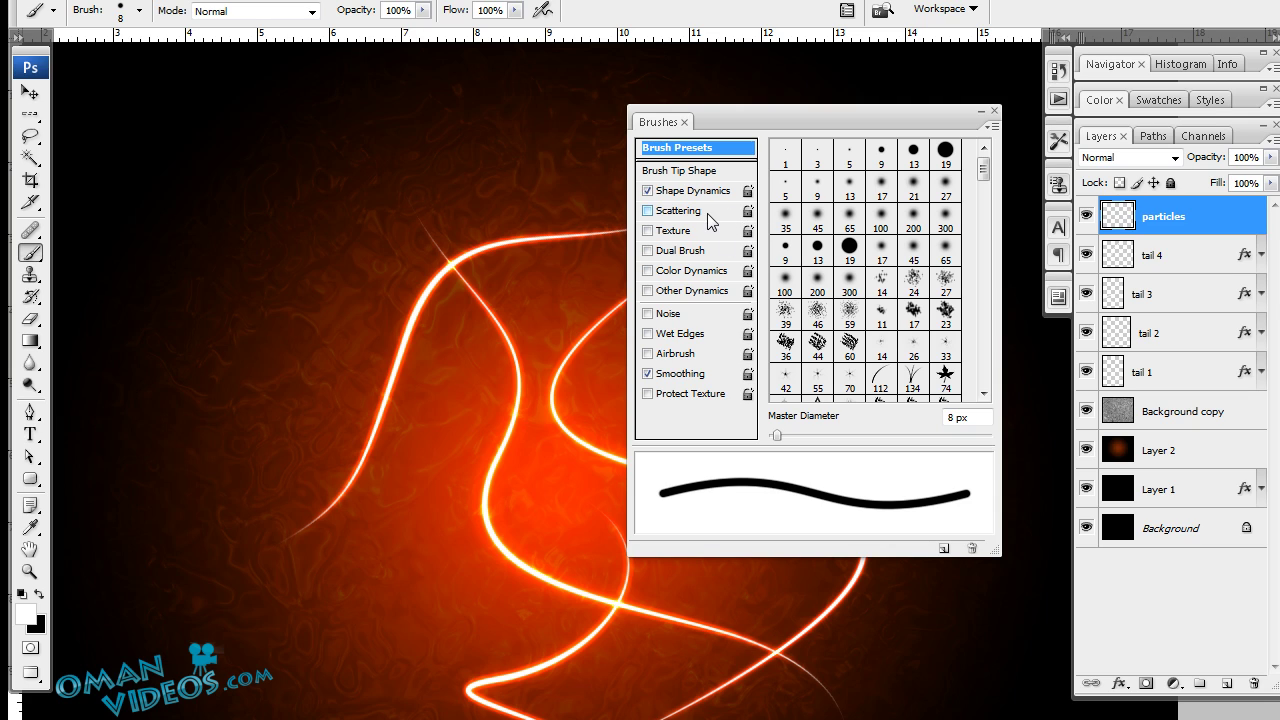
click(665, 214)
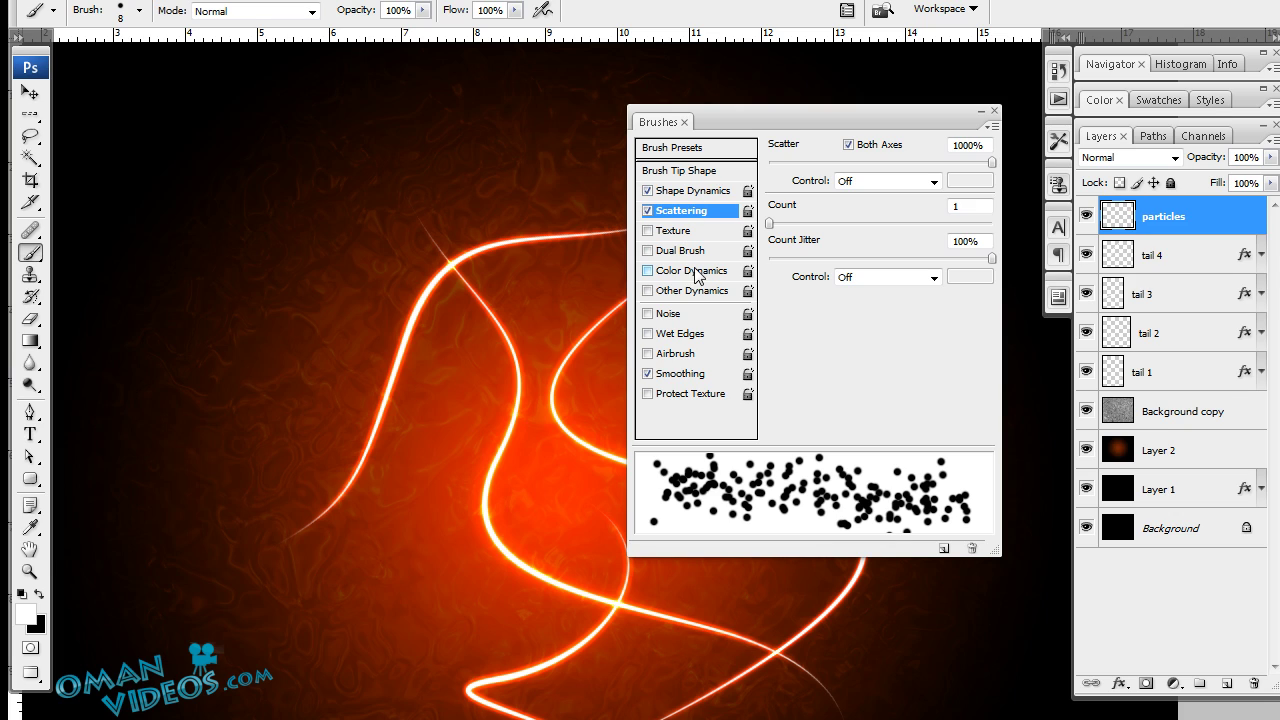
click(692, 175)
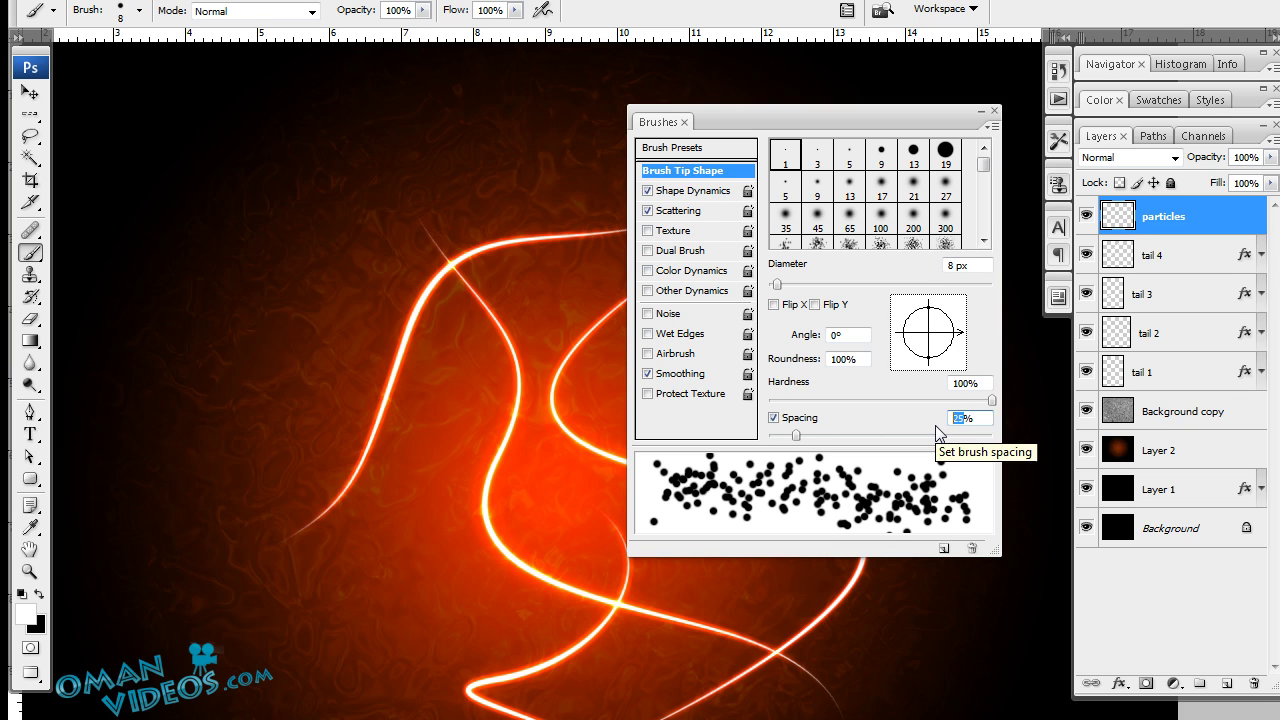
text(500)
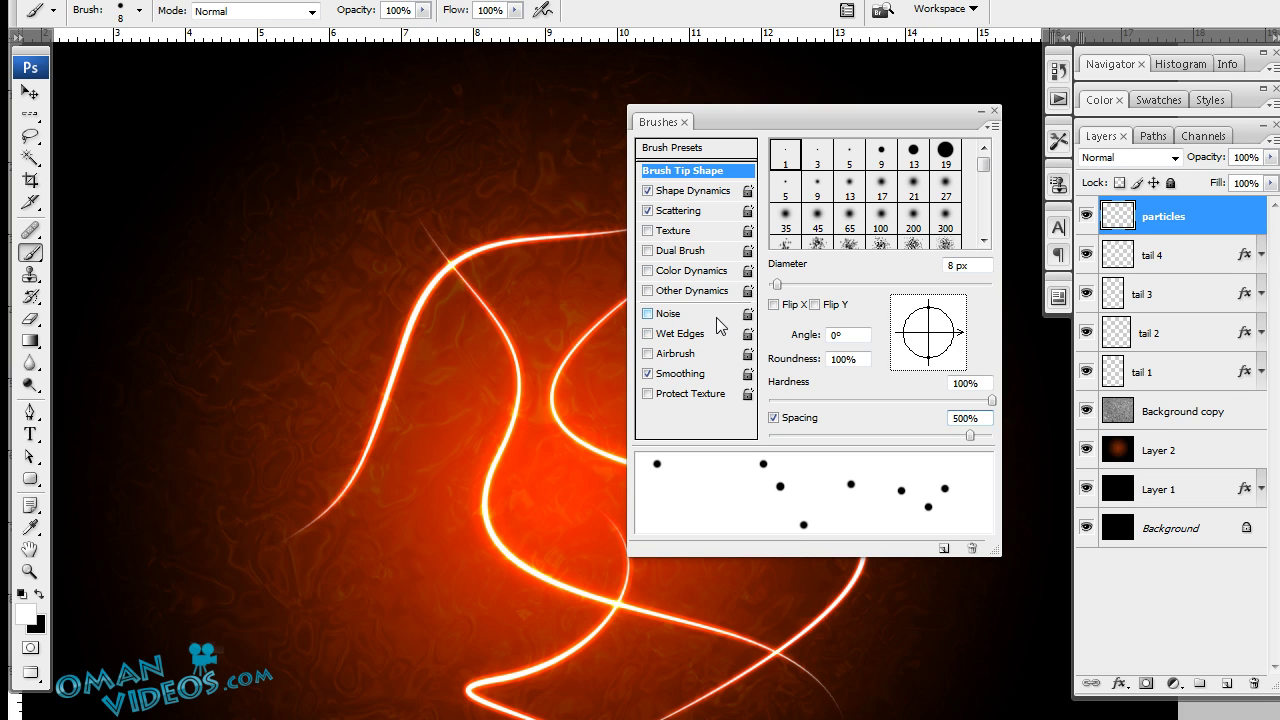
Set Shape Dynamics size jitter to 100%, controlled by Fade over 20 steps.
click(716, 191)
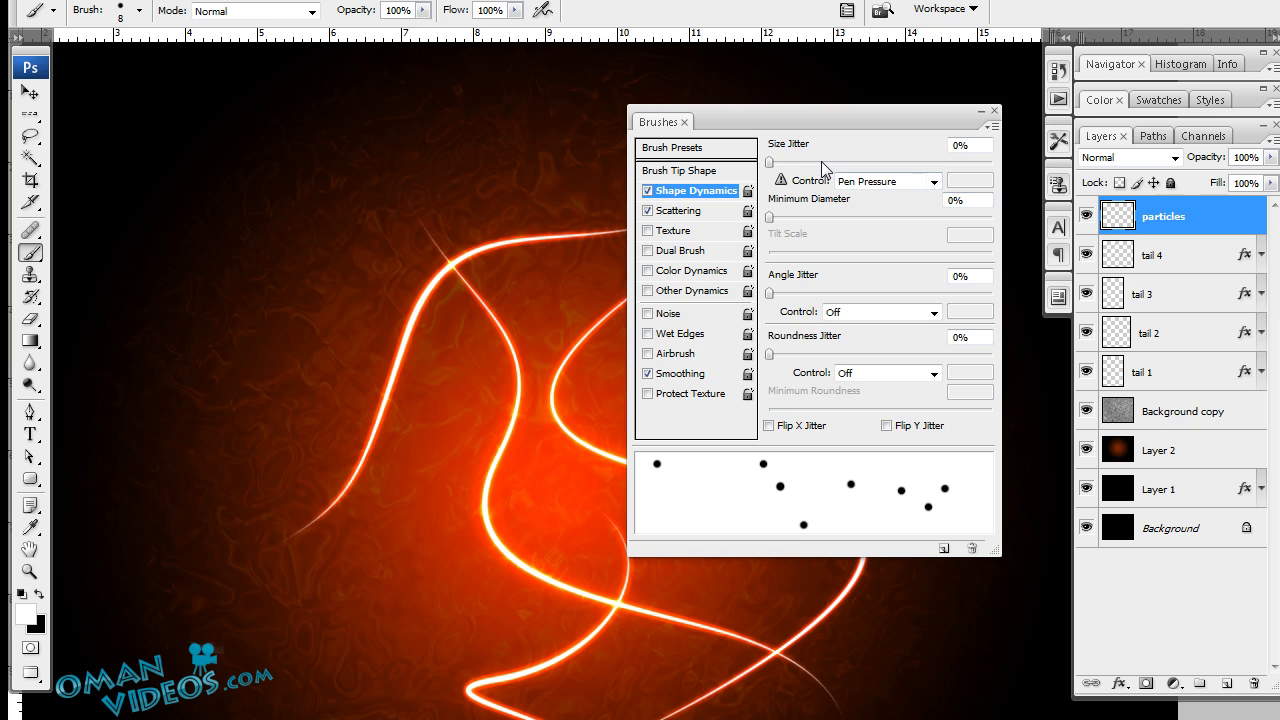
drag(822, 162, 1010, 165)
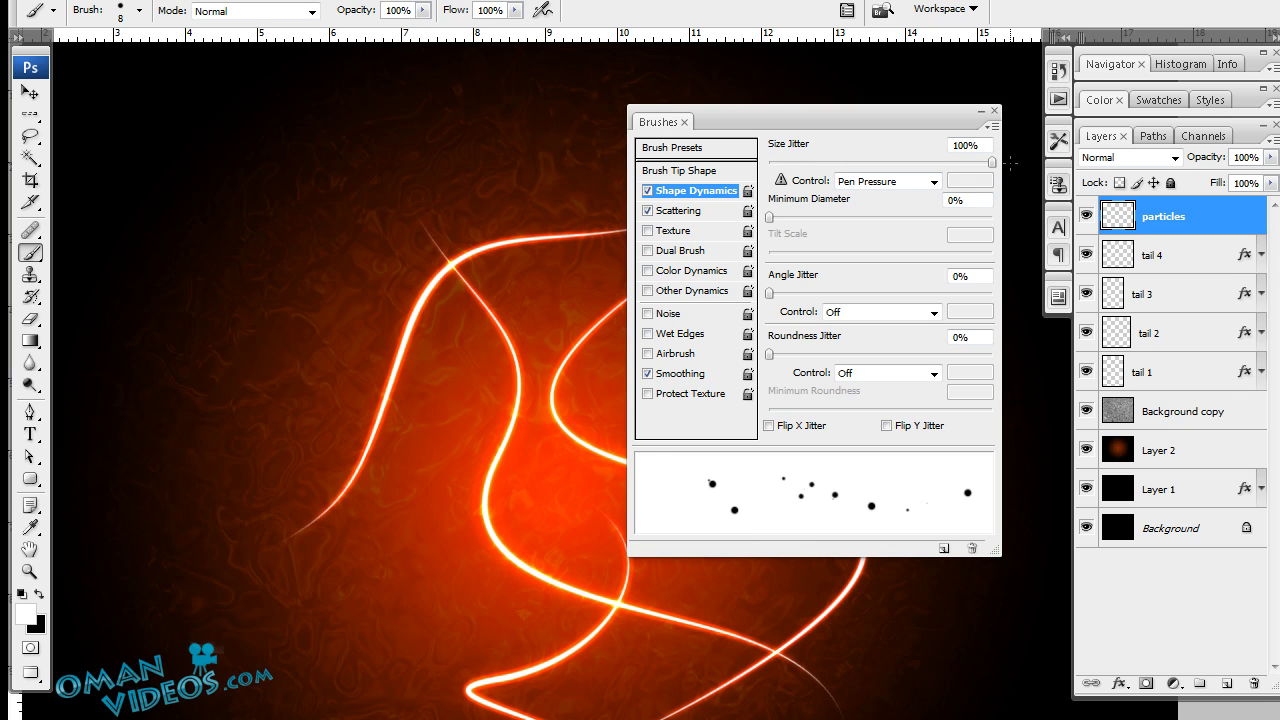
click(897, 182)
click(868, 211)
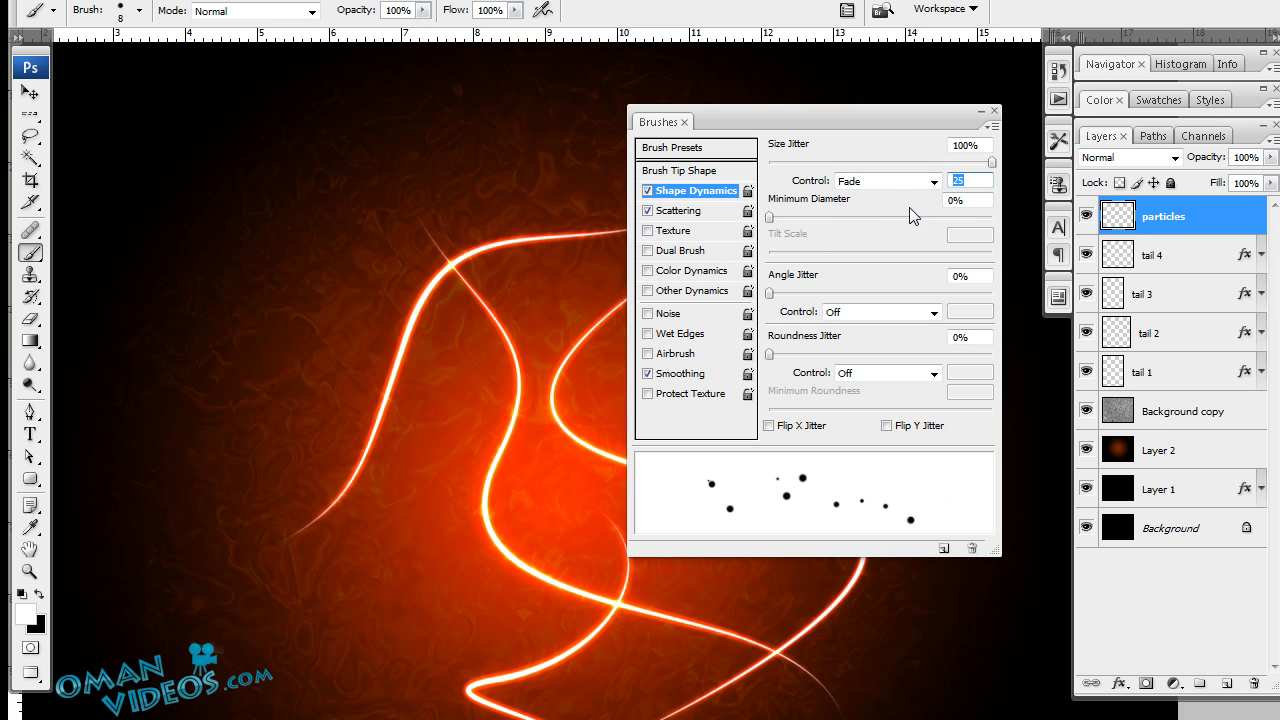
text(20)
Try fade steps of 50 and 200, settle back on 20, then adjust scattering to 1000% on both axes.
double_click(960, 180)
text(50)
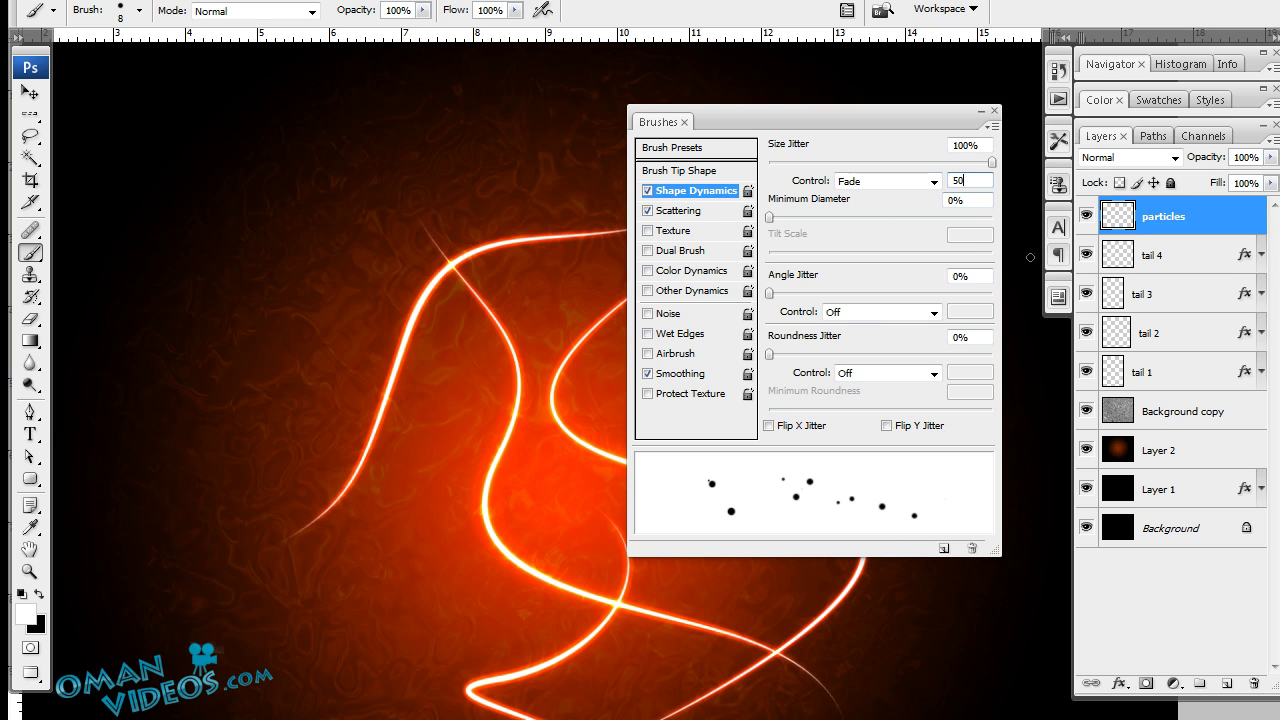
double_click(958, 181)
text(200)
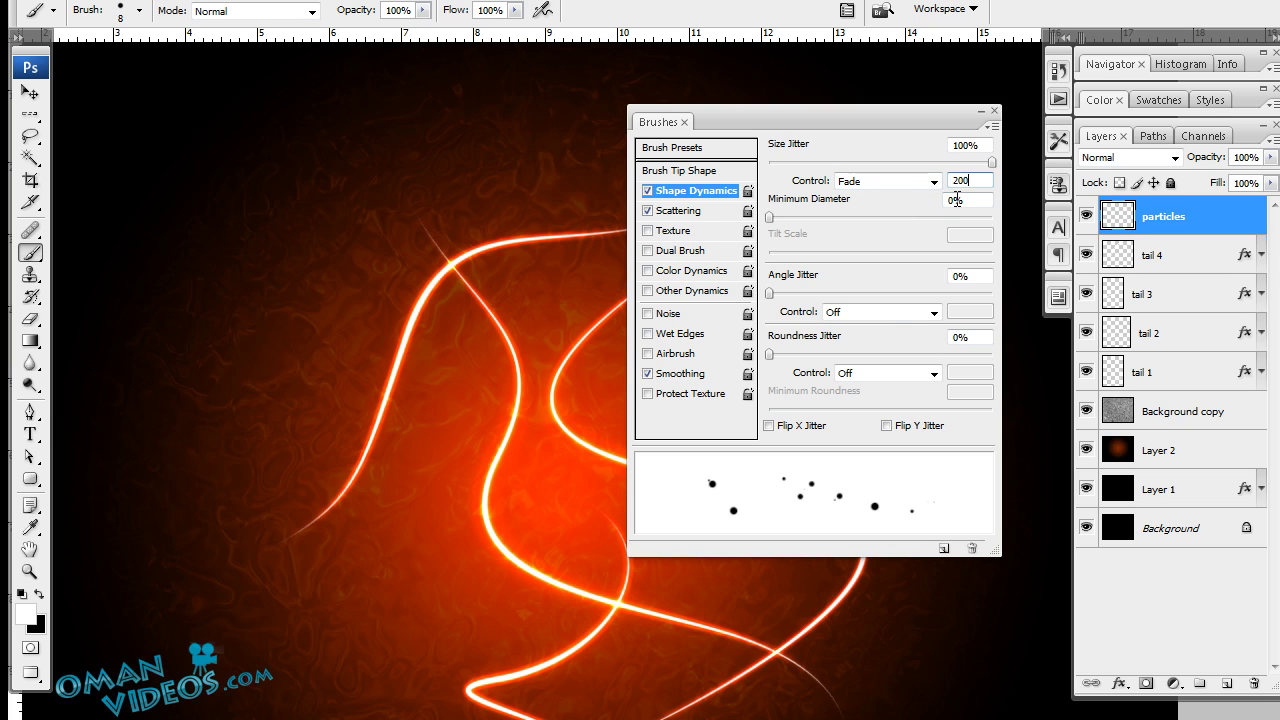
double_click(962, 180)
text(50)
double_click(970, 183)
text(20)
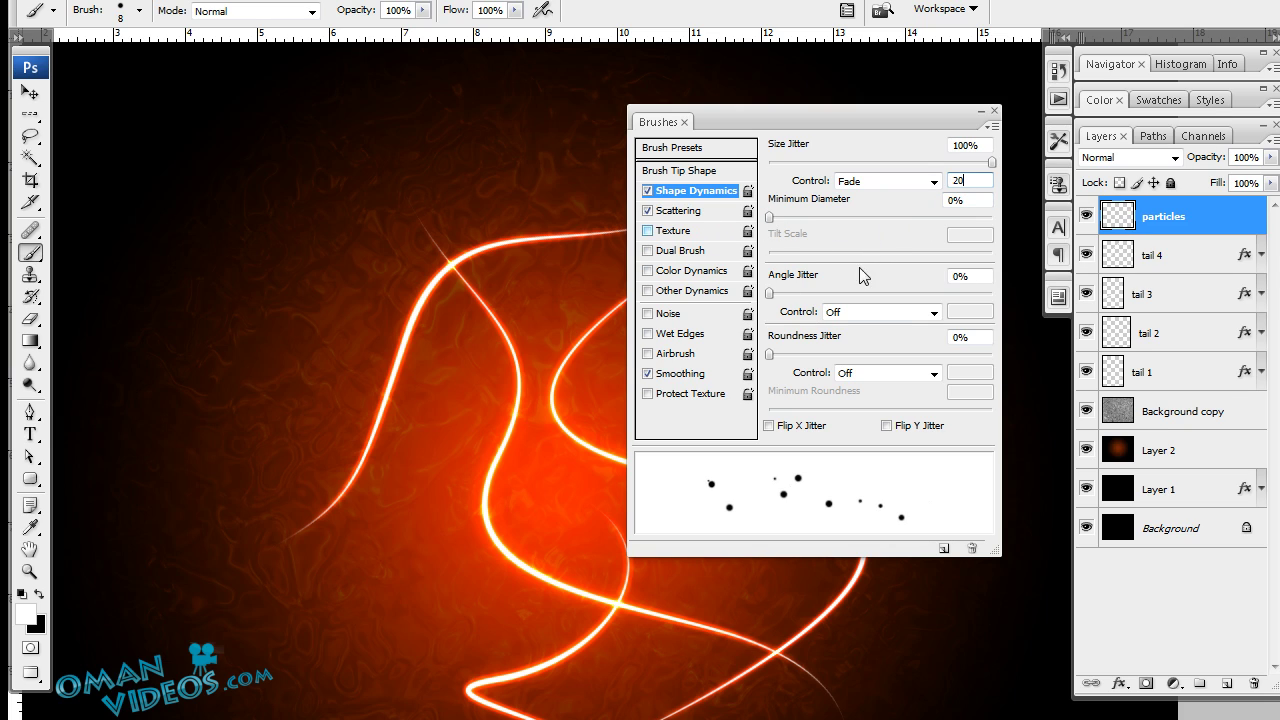
click(670, 211)
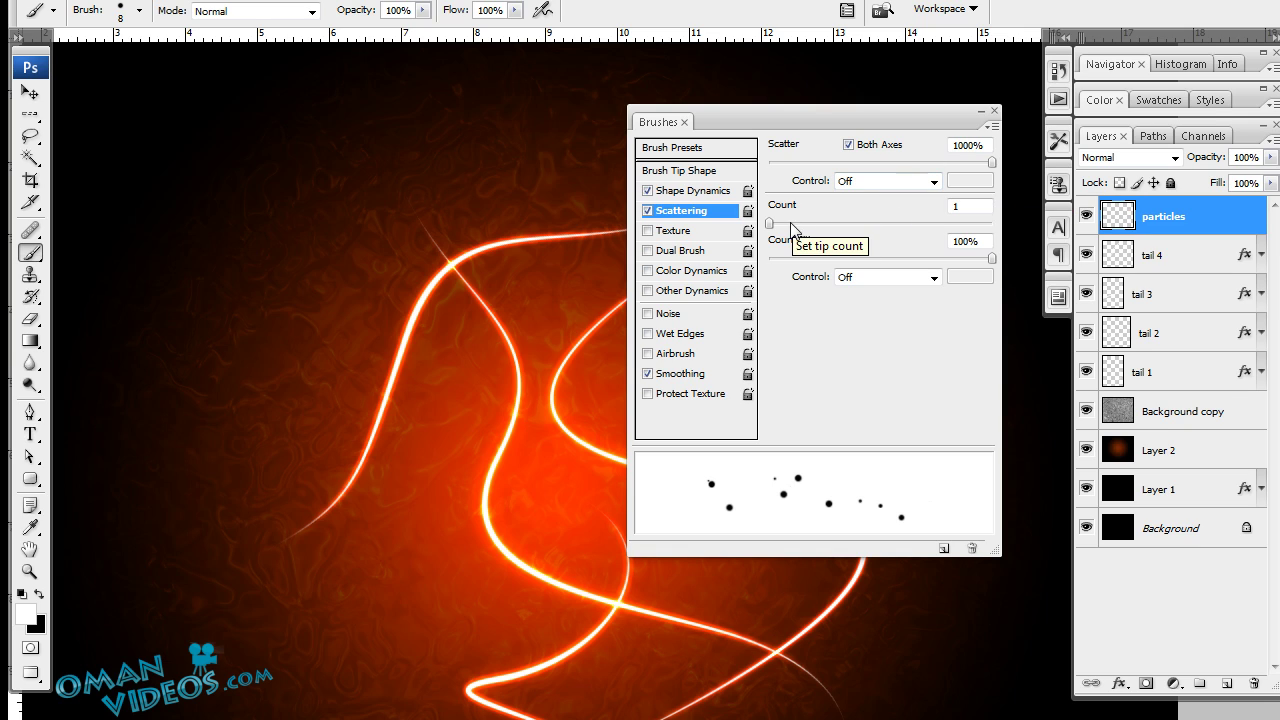
mouse_move(769, 223)
mouse_down()
mouse_move(970, 224)
mouse_move(738, 232)
mouse_up()
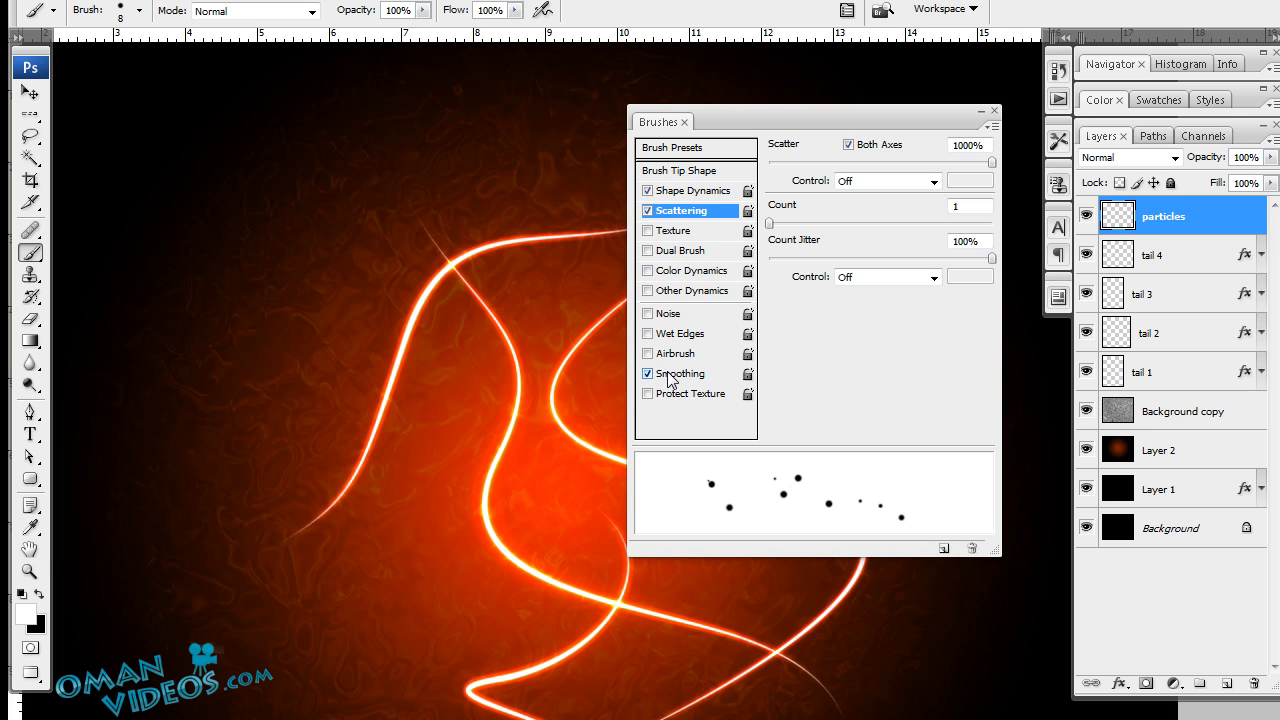
Close the brush panel and paint white particle dots along the upper, right and central curves.
click(995, 117)
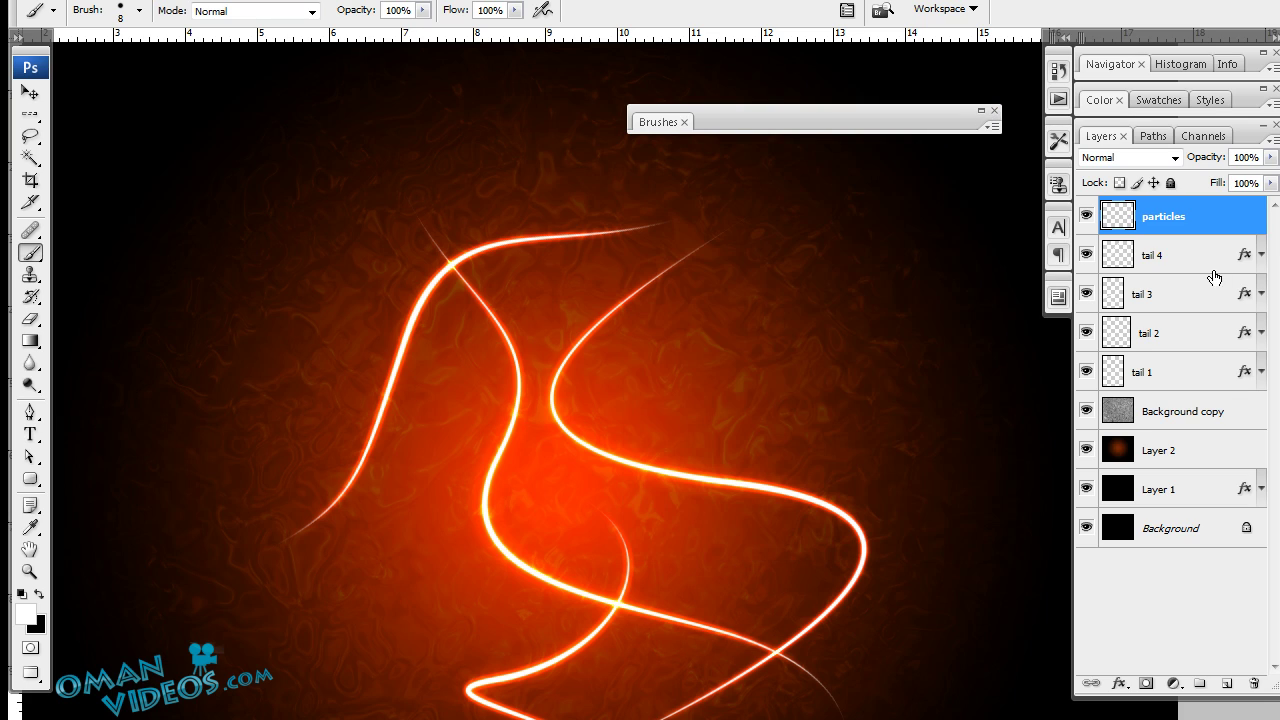
click(994, 110)
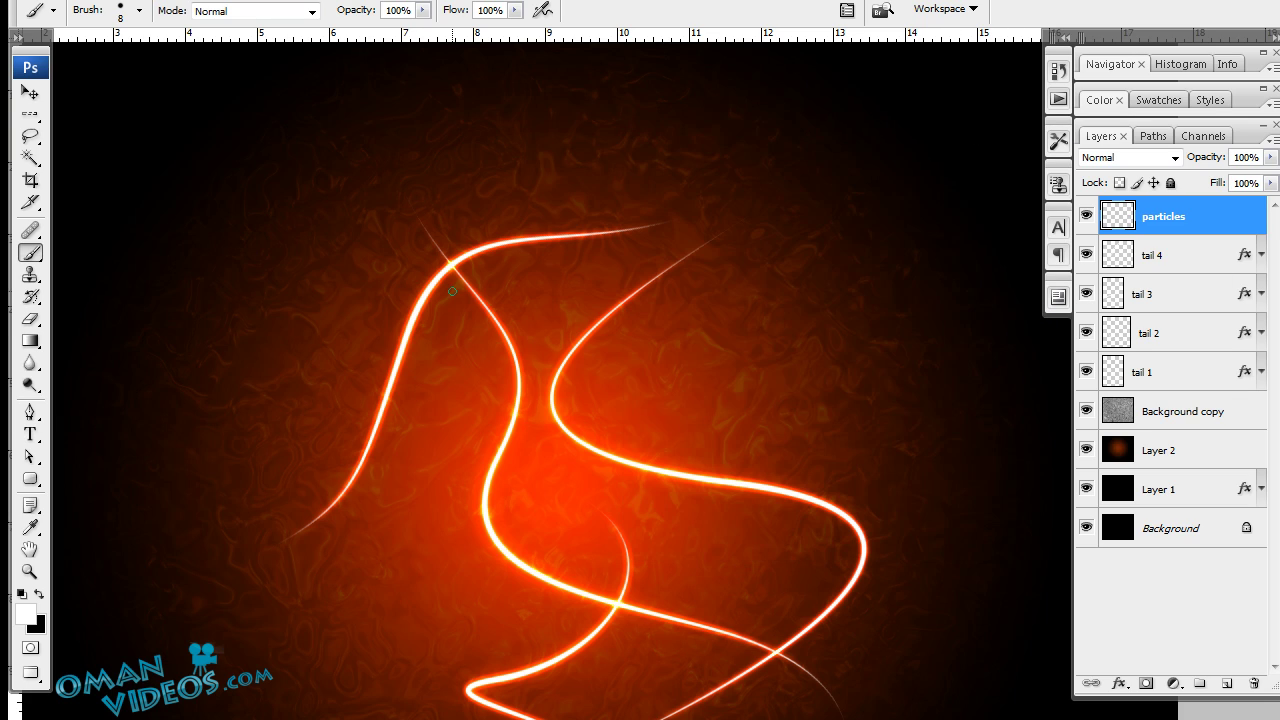
drag(598, 232, 461, 246)
click(811, 628)
drag(680, 285, 524, 470)
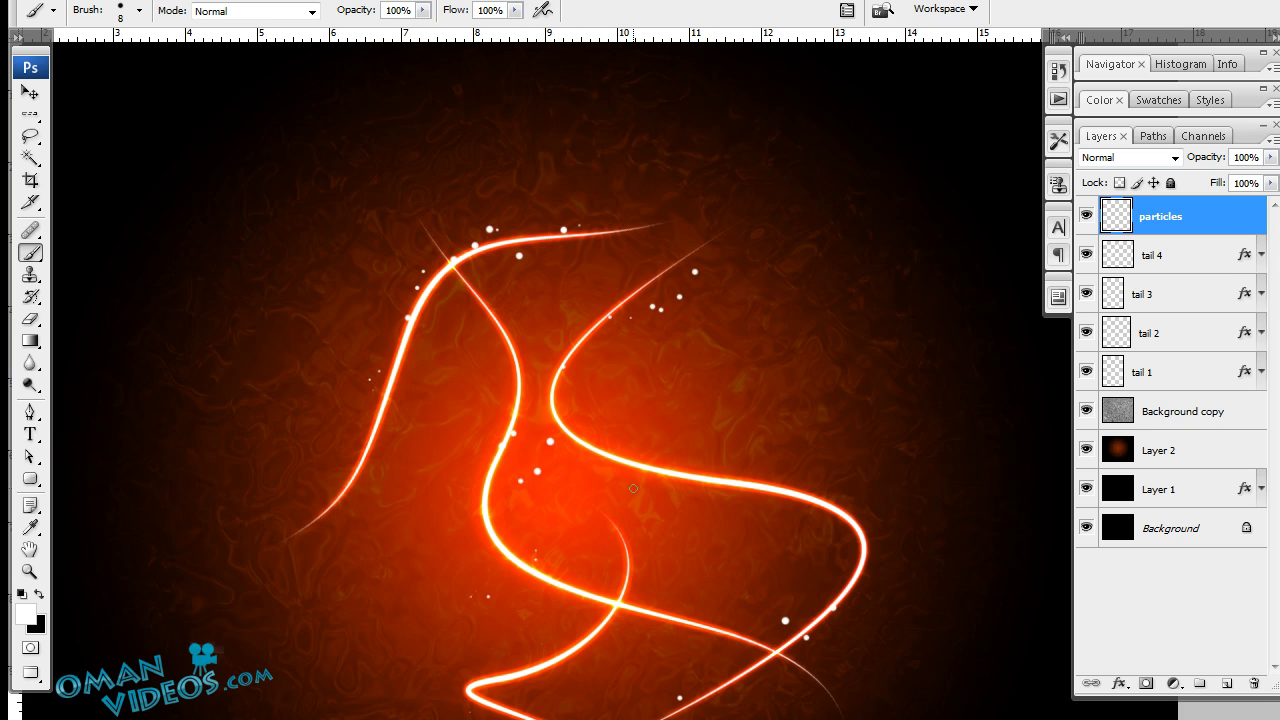
click(720, 426)
drag(640, 520, 660, 615)
Copy tail 4's drop shadow and outer glow onto the particles layer, then reselect particles.
key(v)
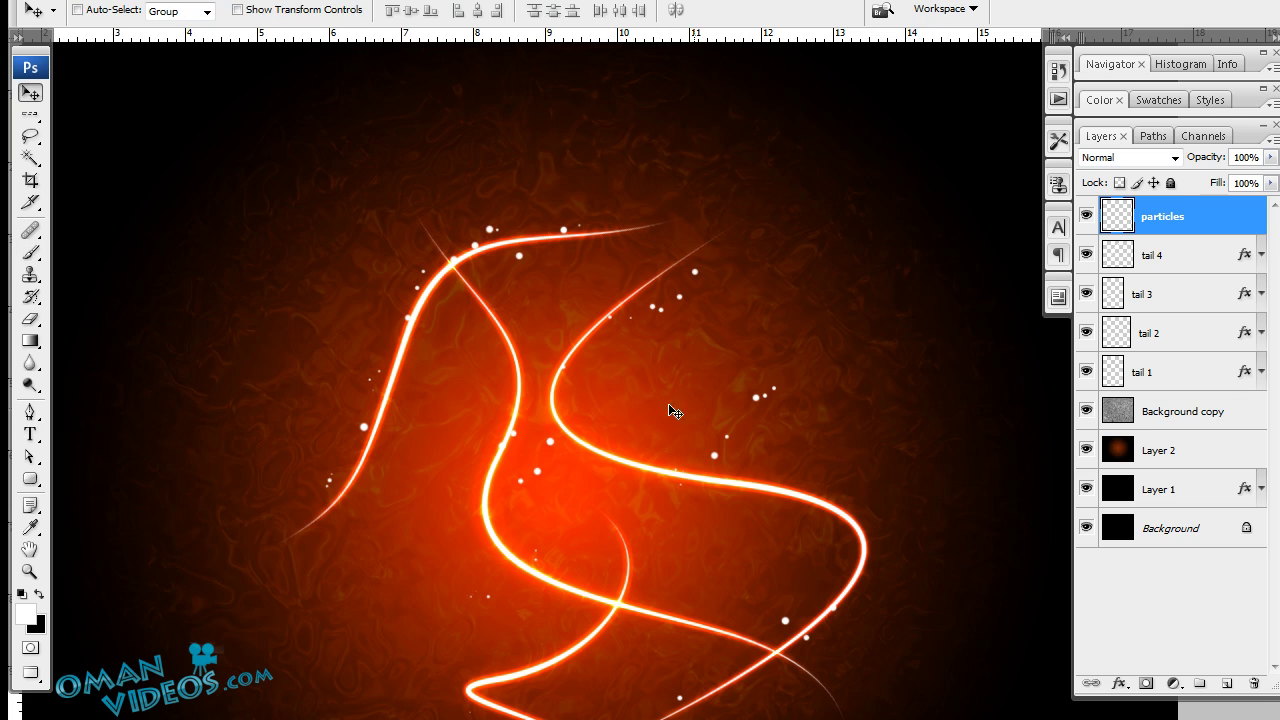
click(1231, 250)
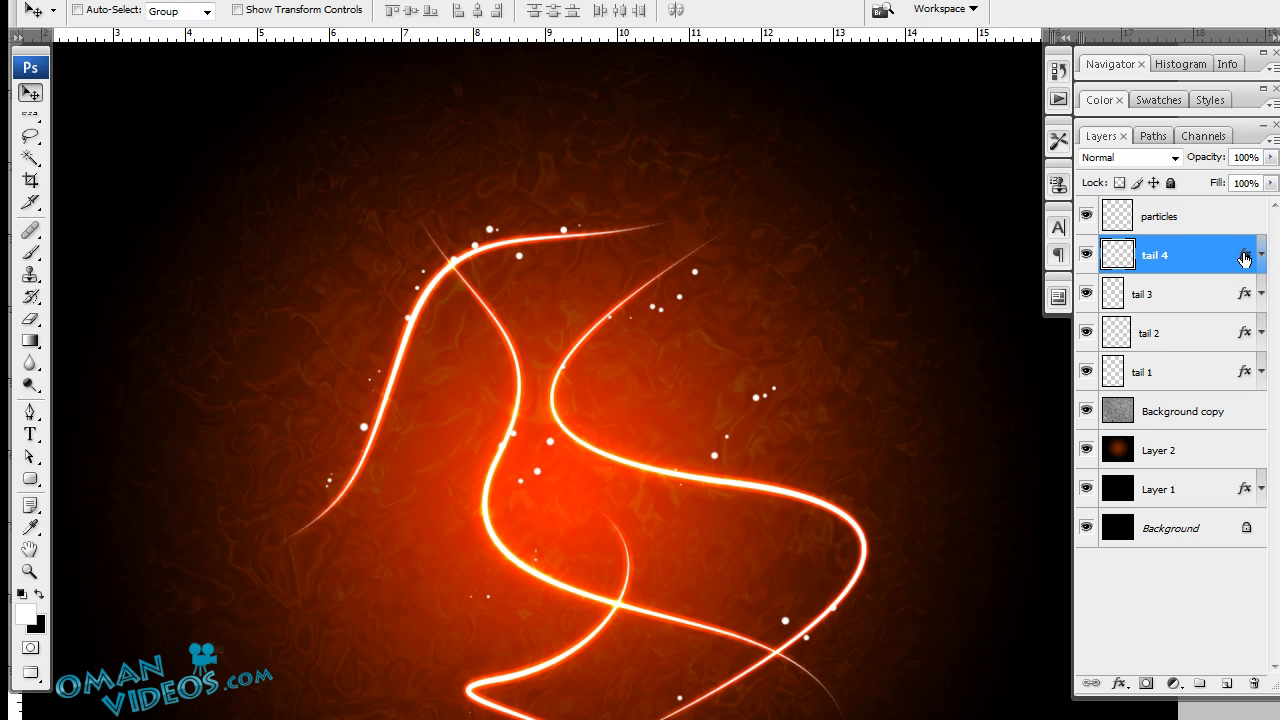
drag(1242, 262, 1244, 216)
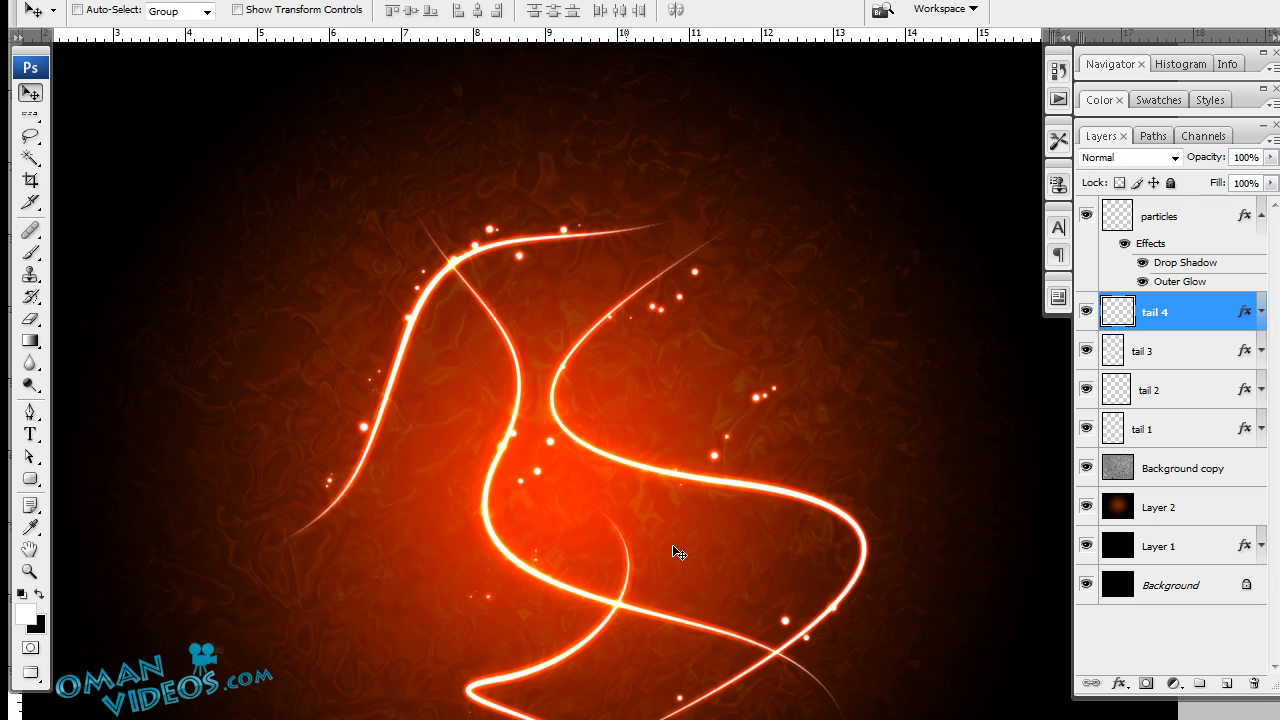
click(1261, 218)
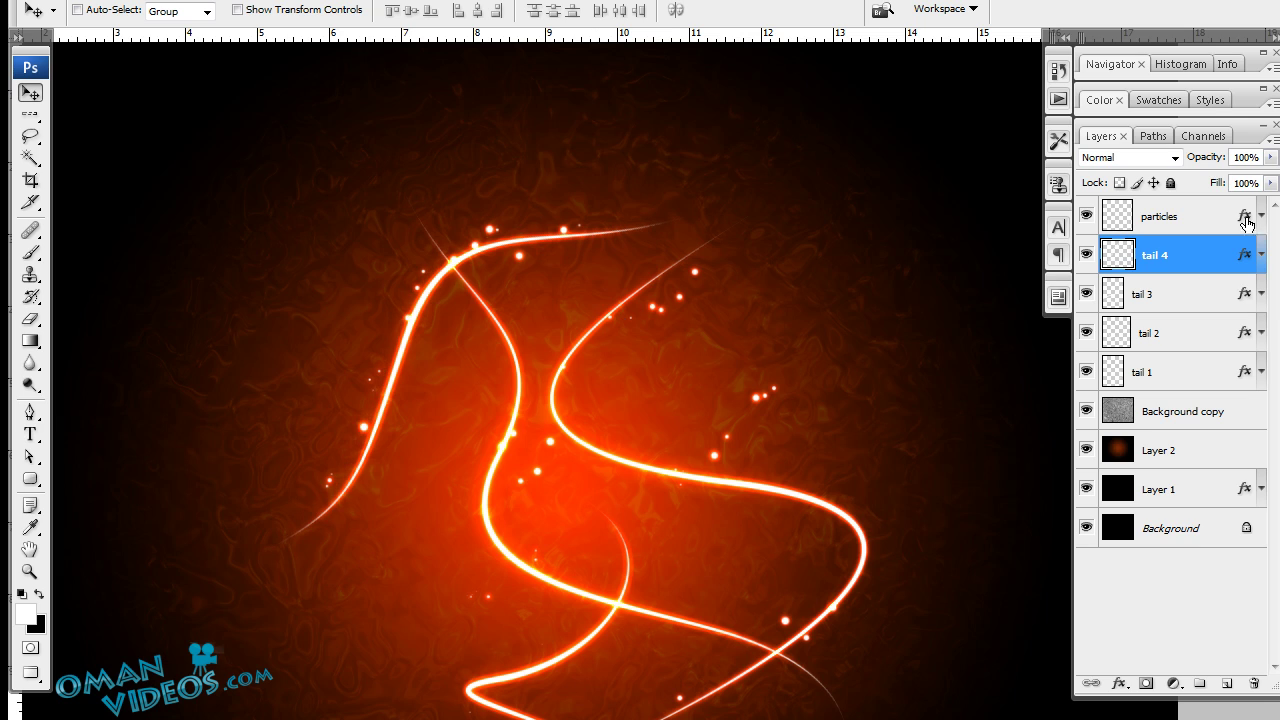
click(1196, 229)
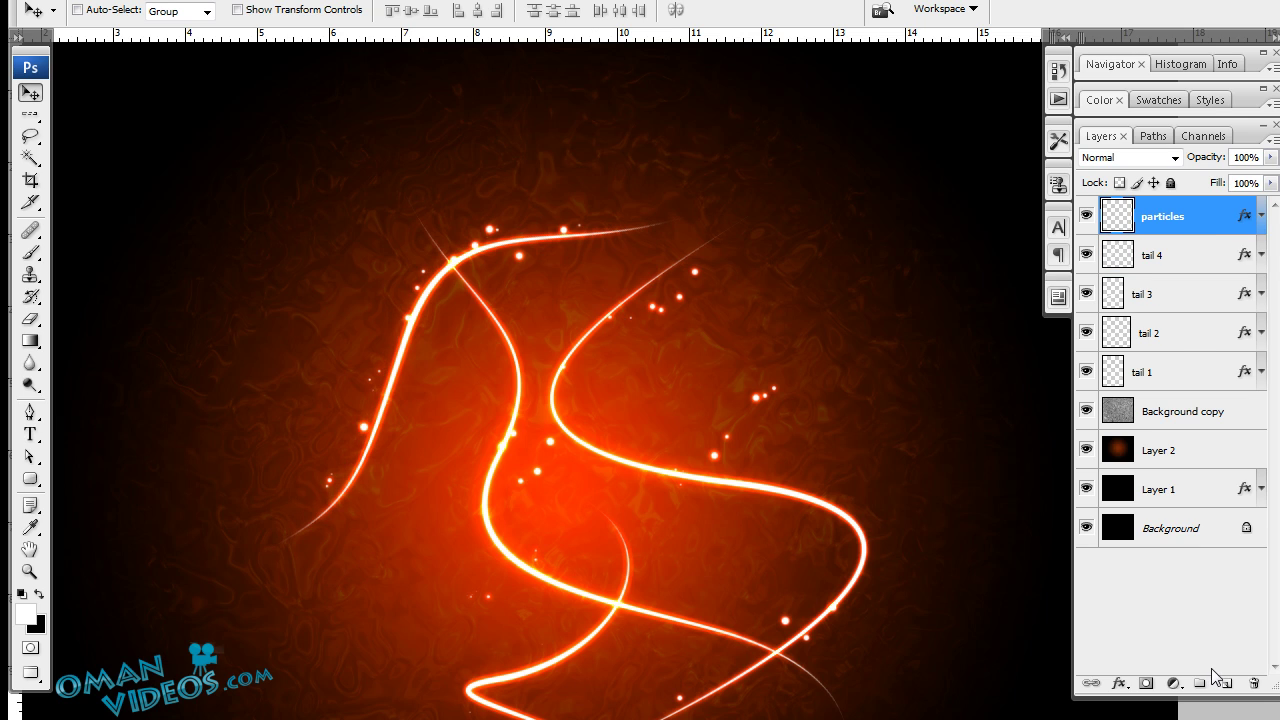
Type 'Glow' at the lower left in Moonbeam at 80 pt.
scroll(714, 400, up, 2)
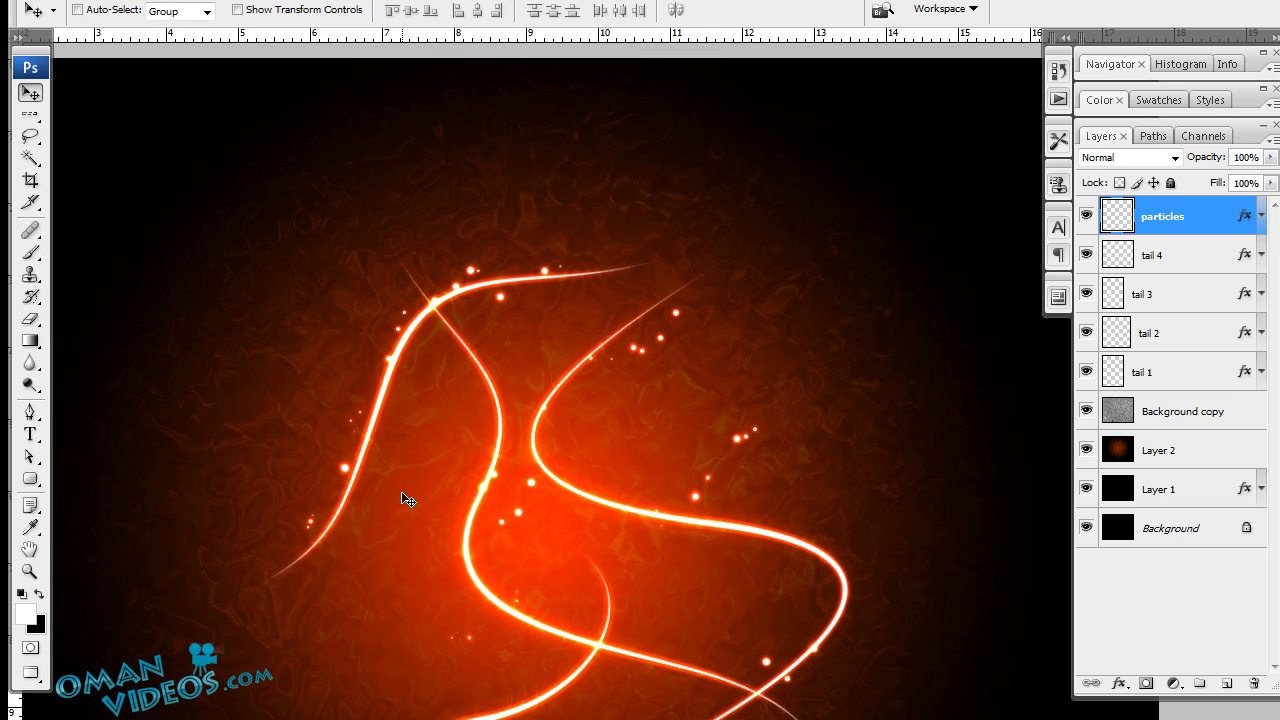
key(t)
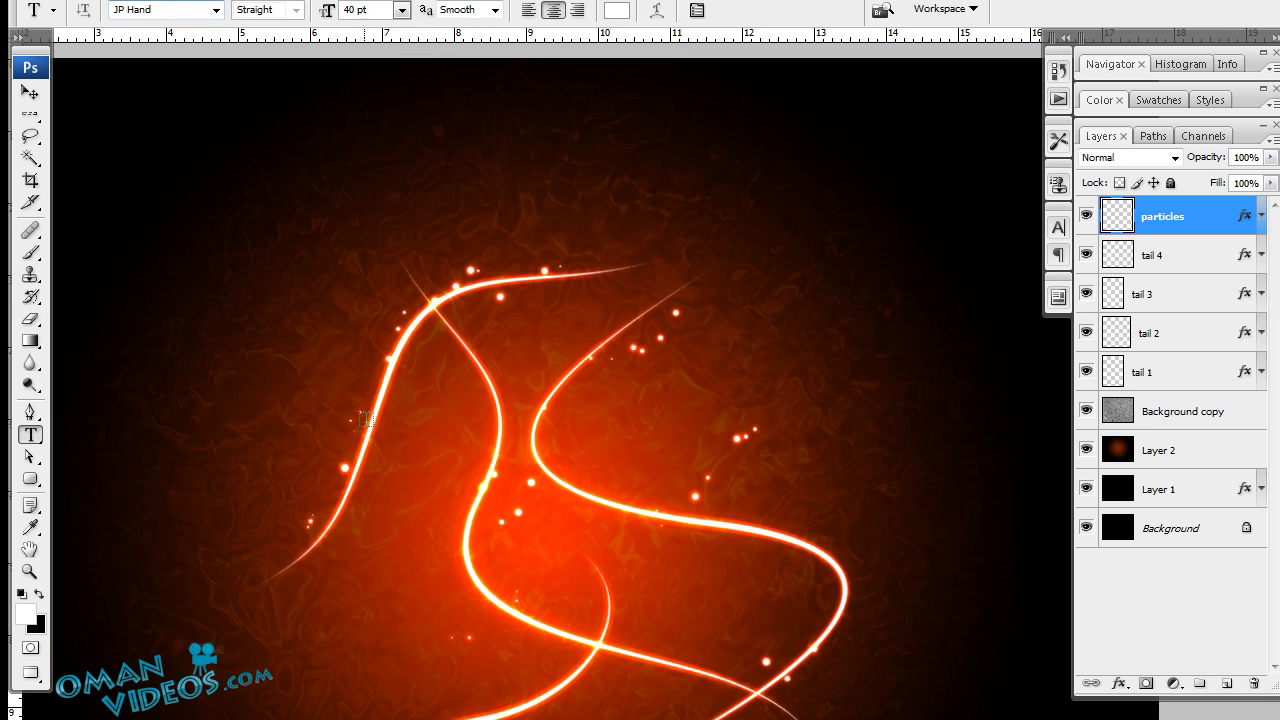
click(160, 9)
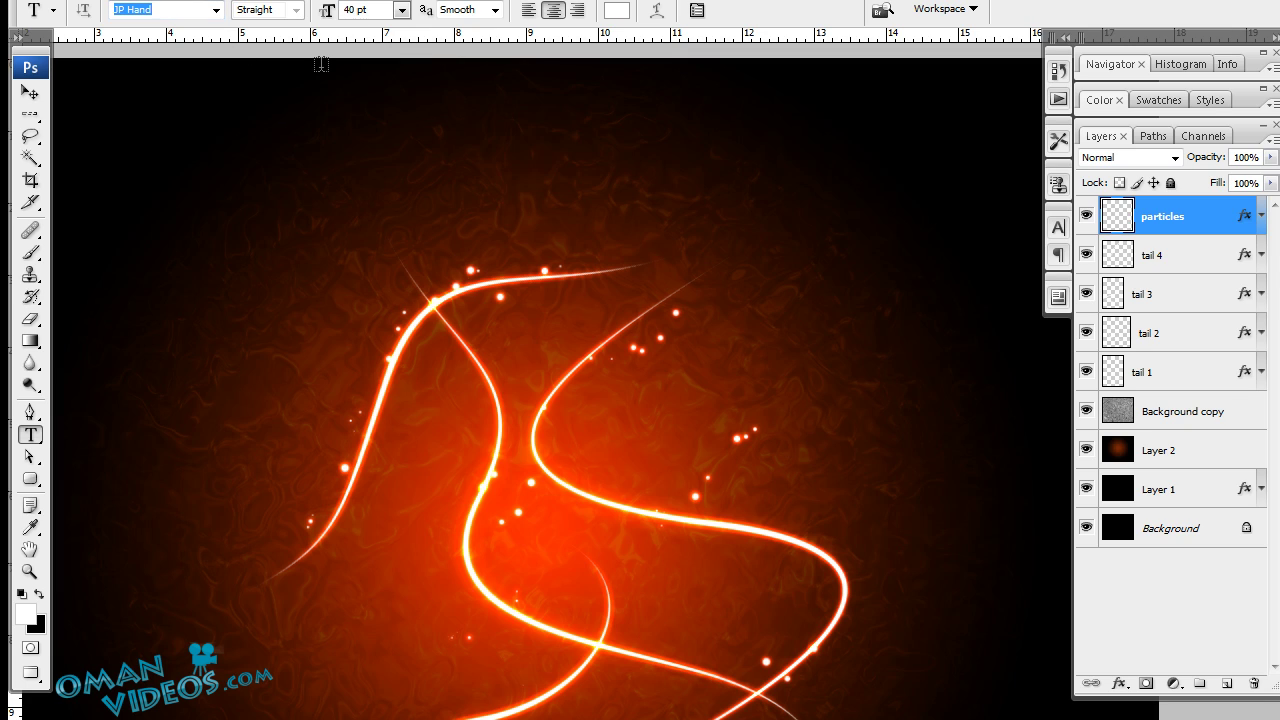
text(Moonbeam)
key(Return)
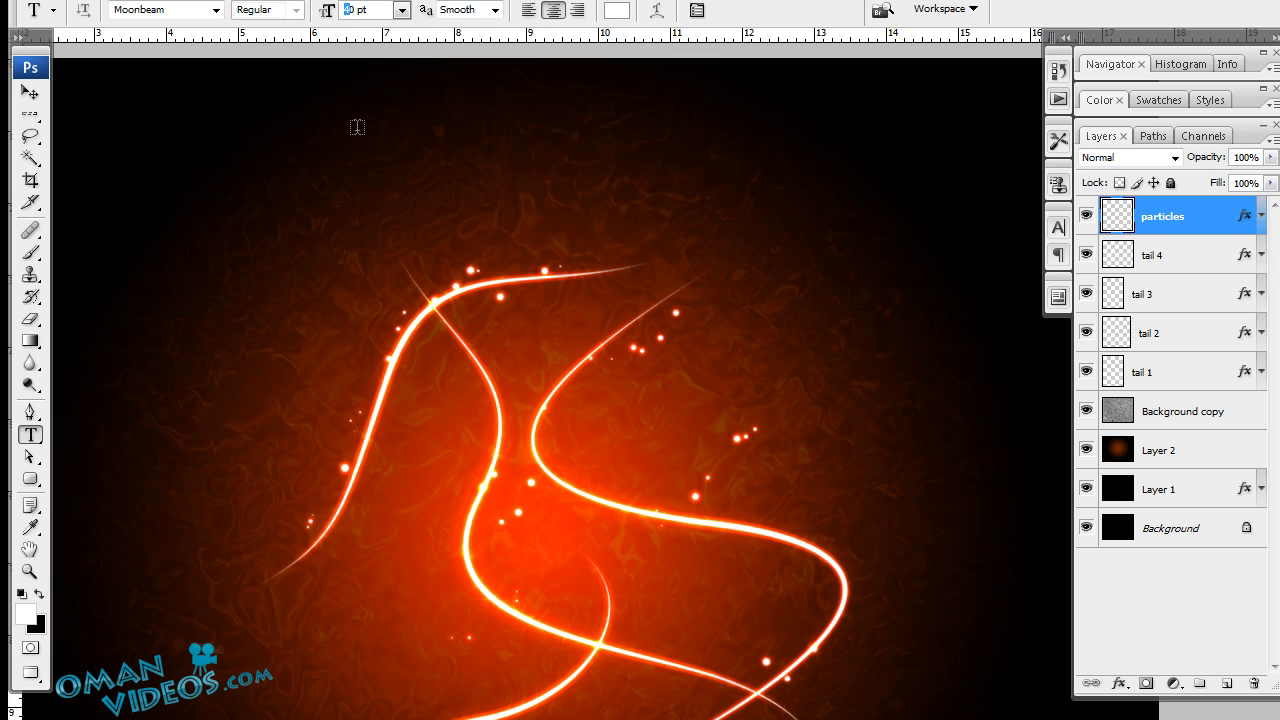
text(80)
click(316, 594)
text(Glow)
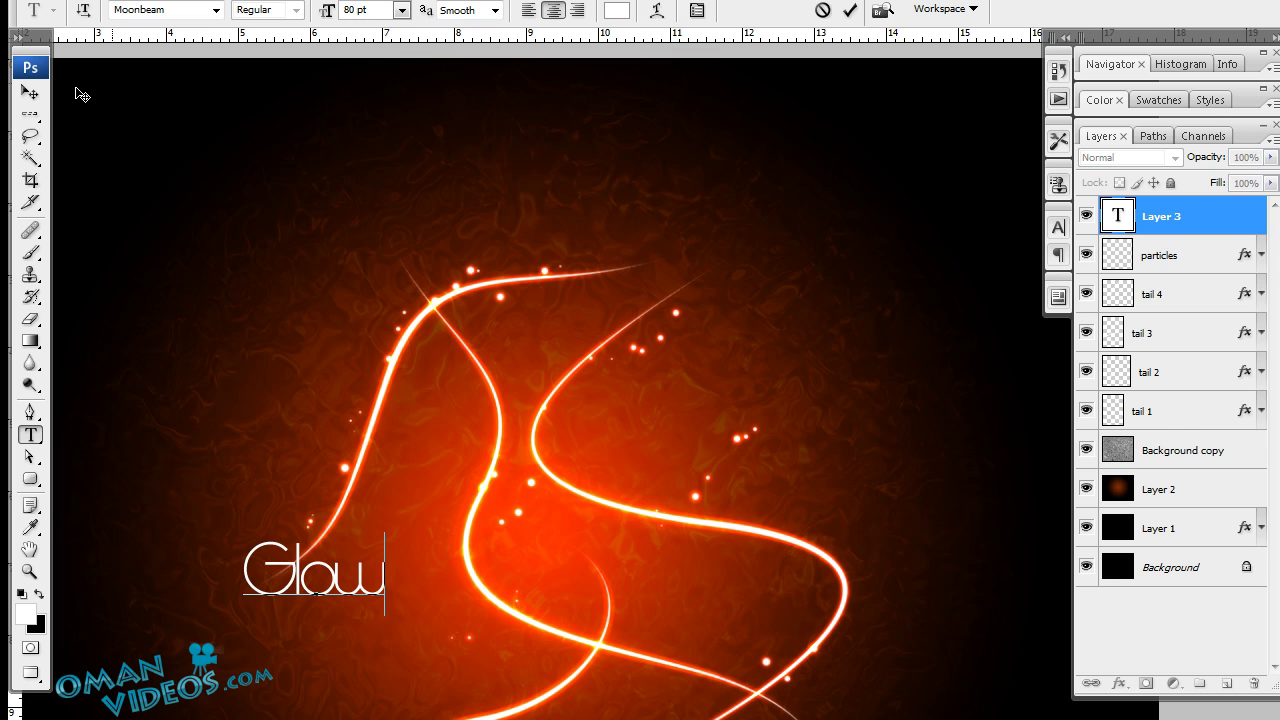
Commit the Glow text and shift it right and slightly lower.
click(30, 92)
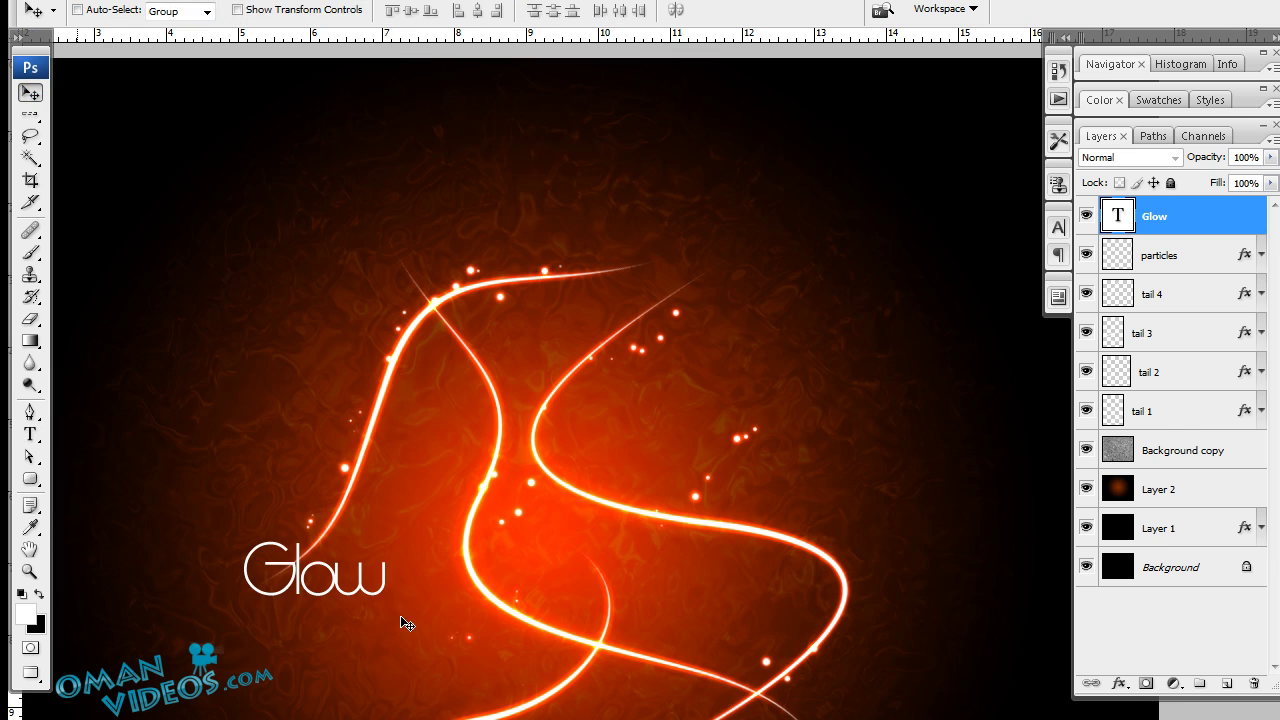
drag(330, 587, 390, 597)
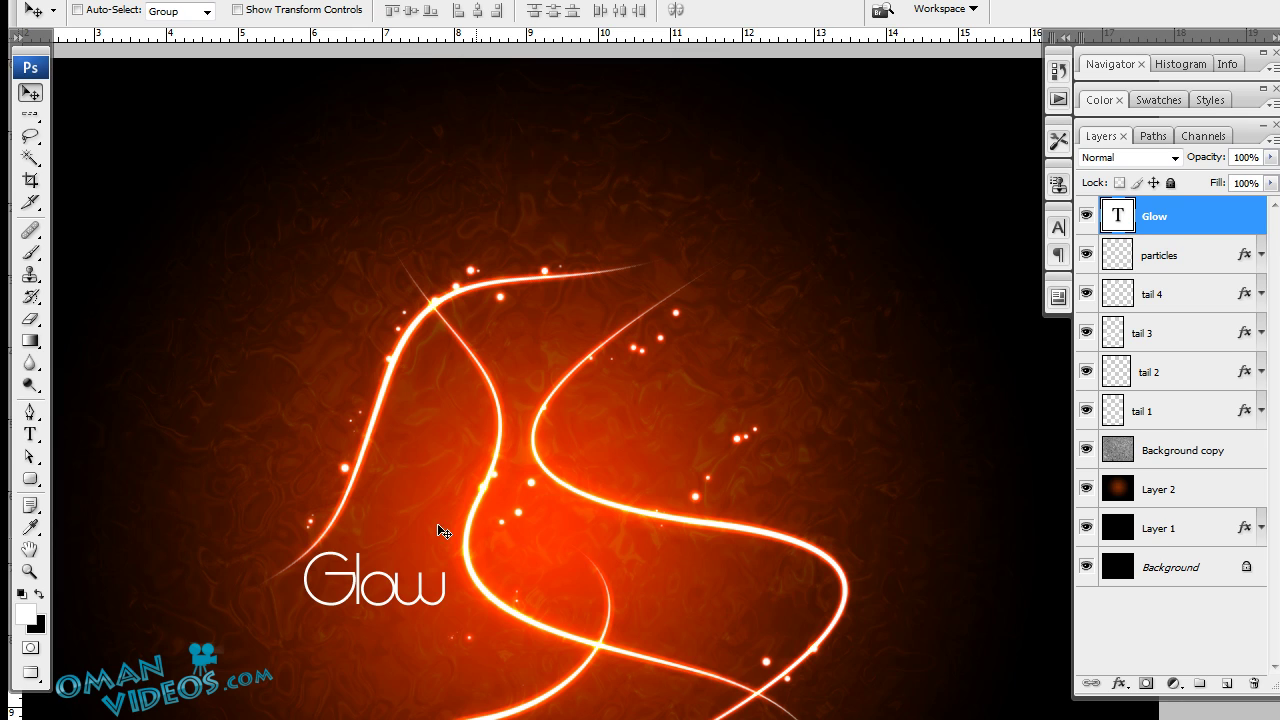
drag(1057, 234, 938, 232)
drag(1016, 213, 1057, 222)
click(1057, 227)
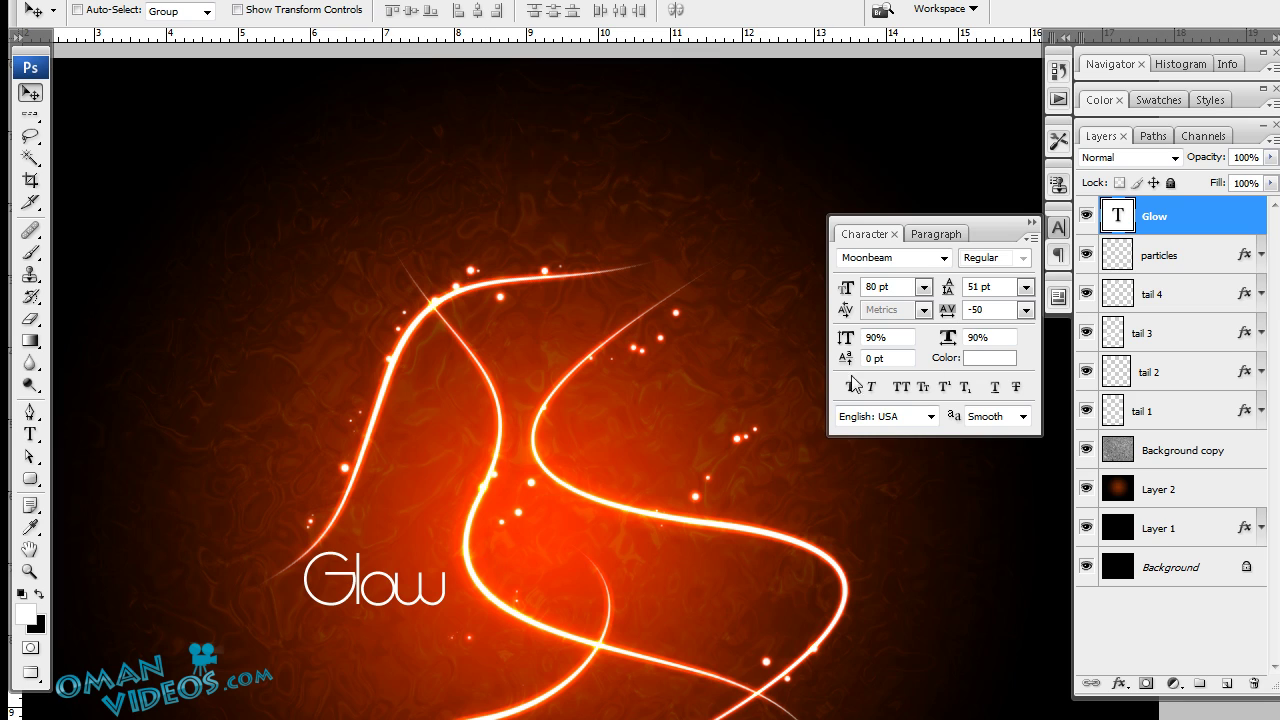
Set Glow's tracking to 0 in the Character panel and nudge the word slightly up.
click(1025, 311)
click(1003, 472)
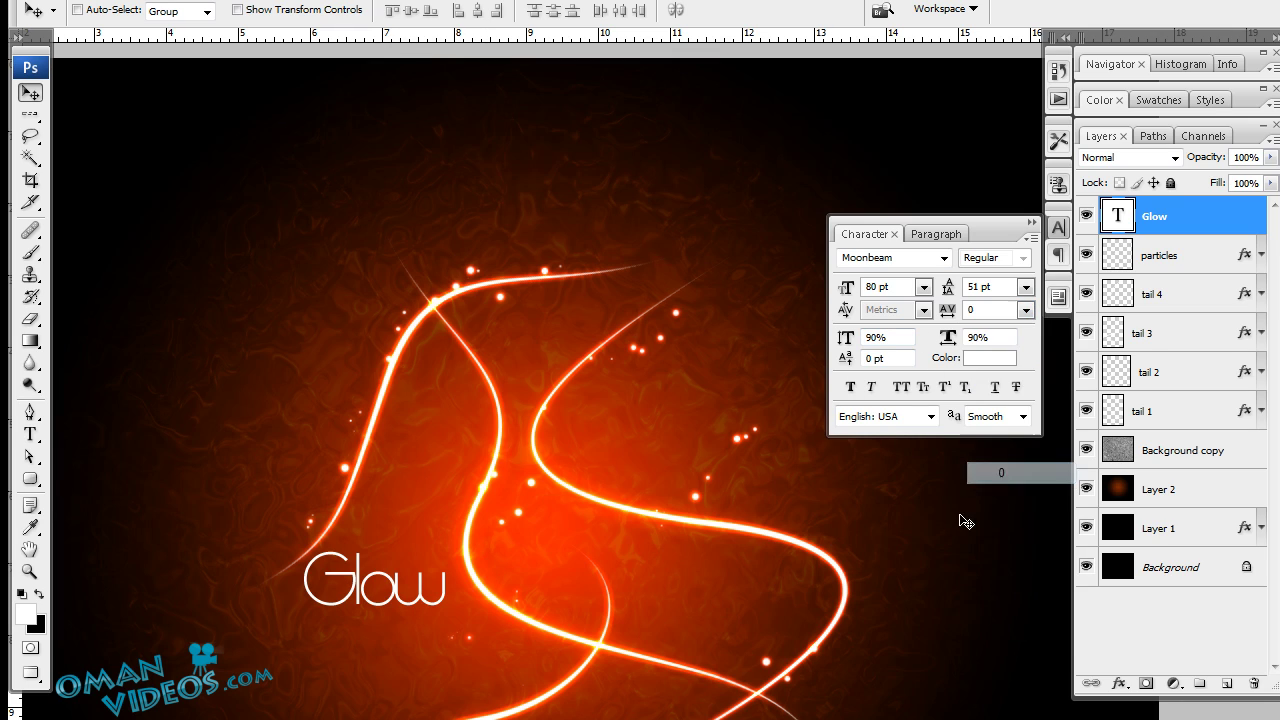
click(1026, 287)
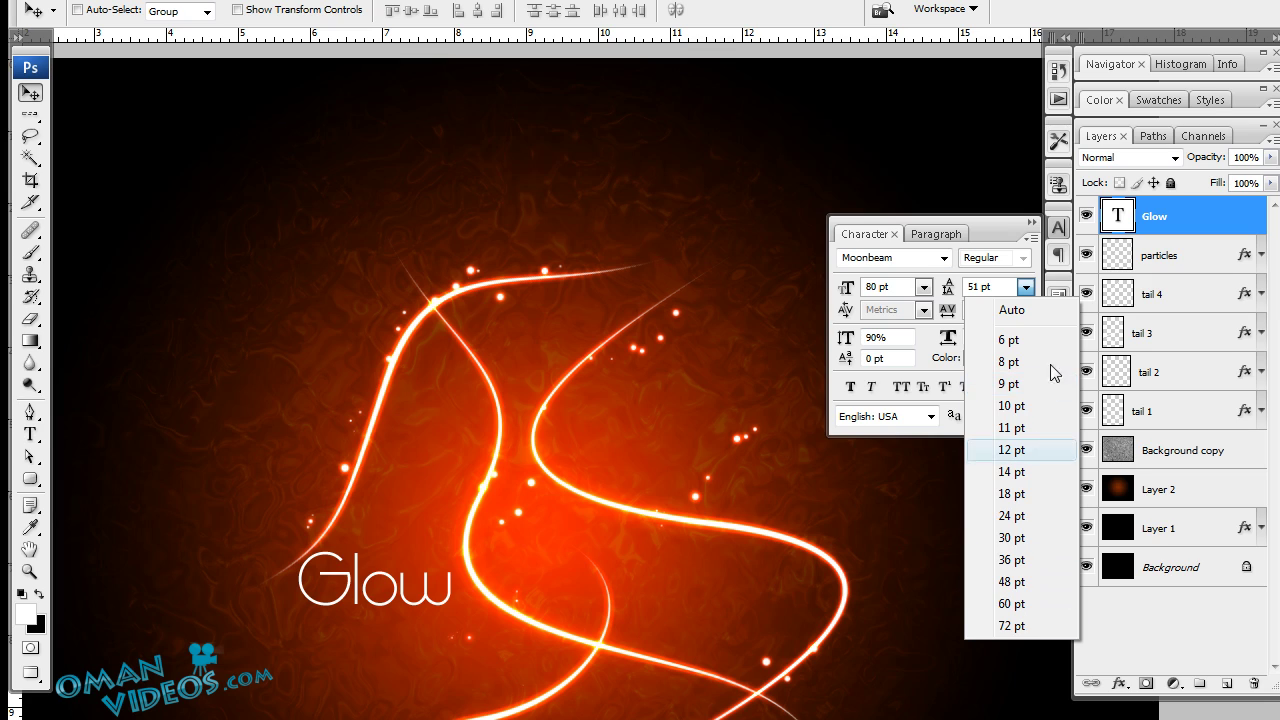
click(1034, 226)
click(1031, 224)
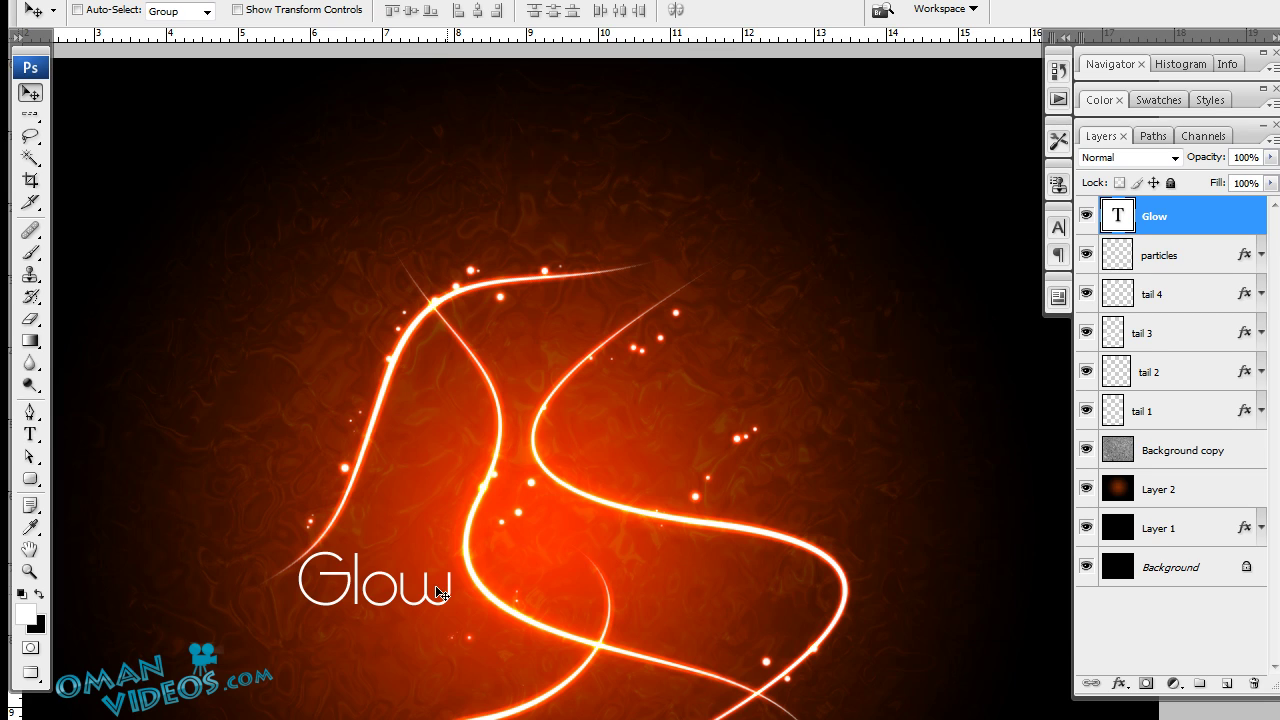
drag(408, 596, 411, 588)
key(t)
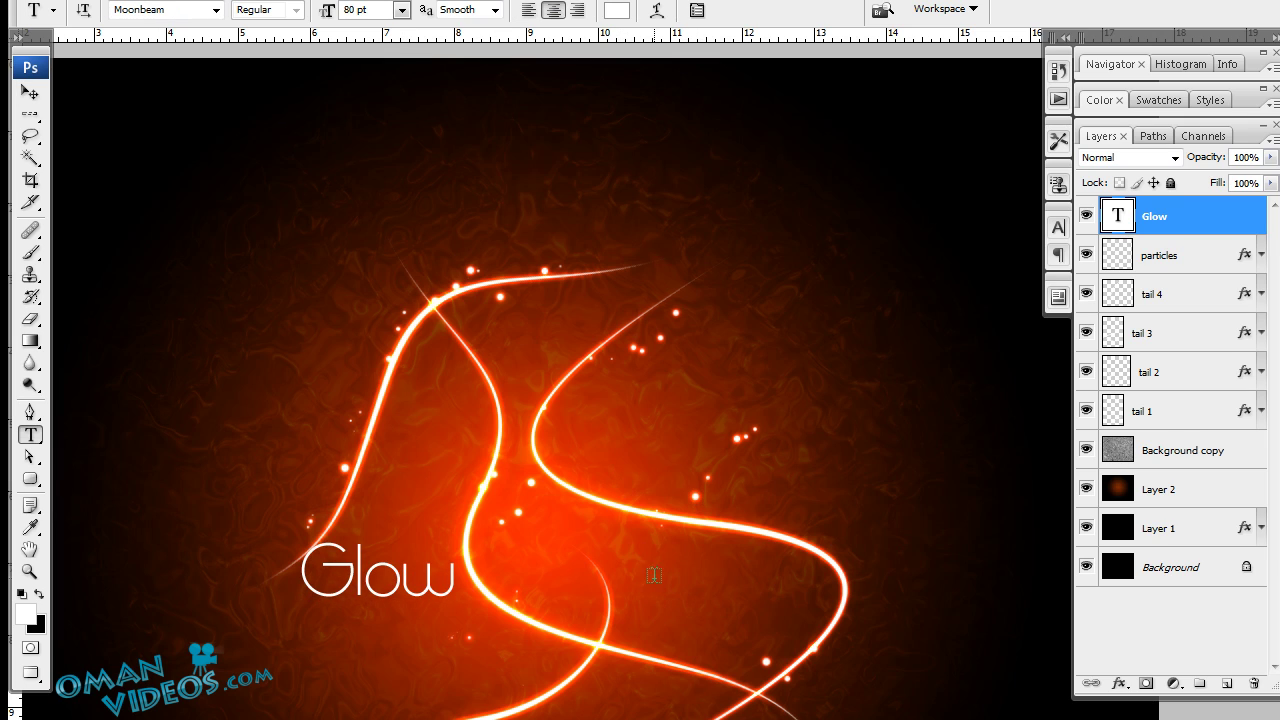
Add 'text effect' at 50 pt right of Glow, beside the lower trail curve.
click(635, 612)
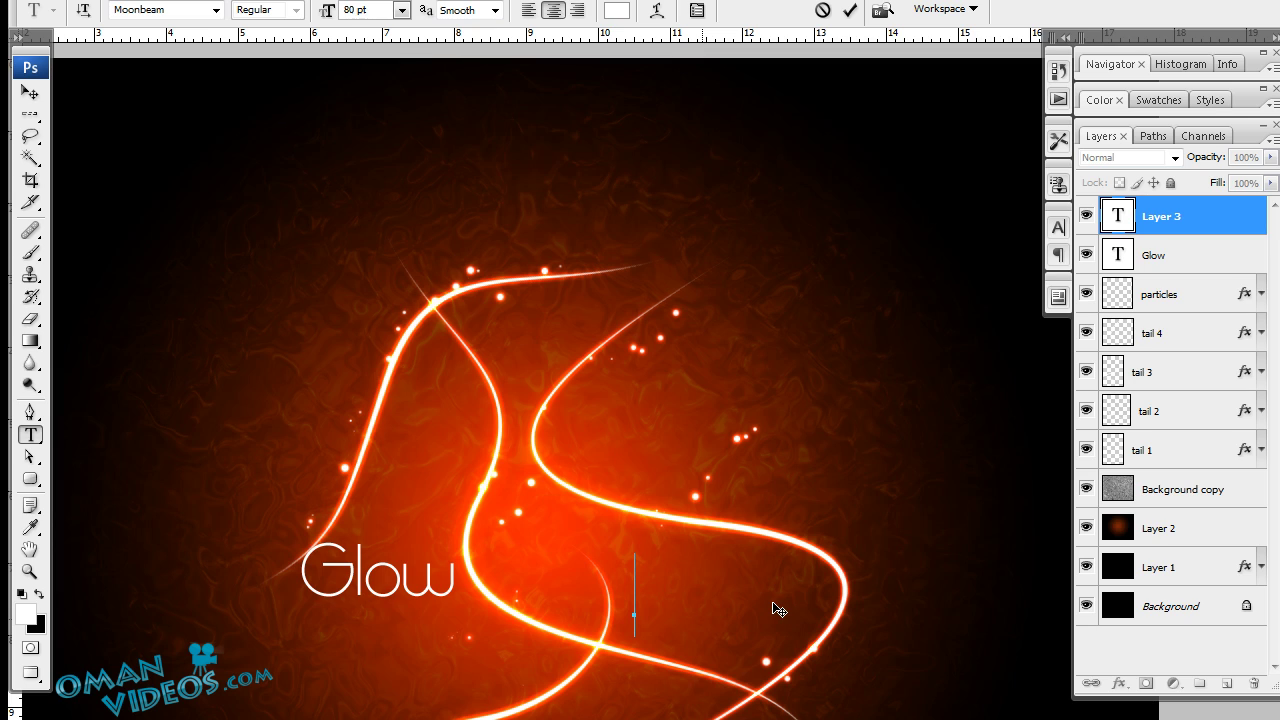
text(text effect)
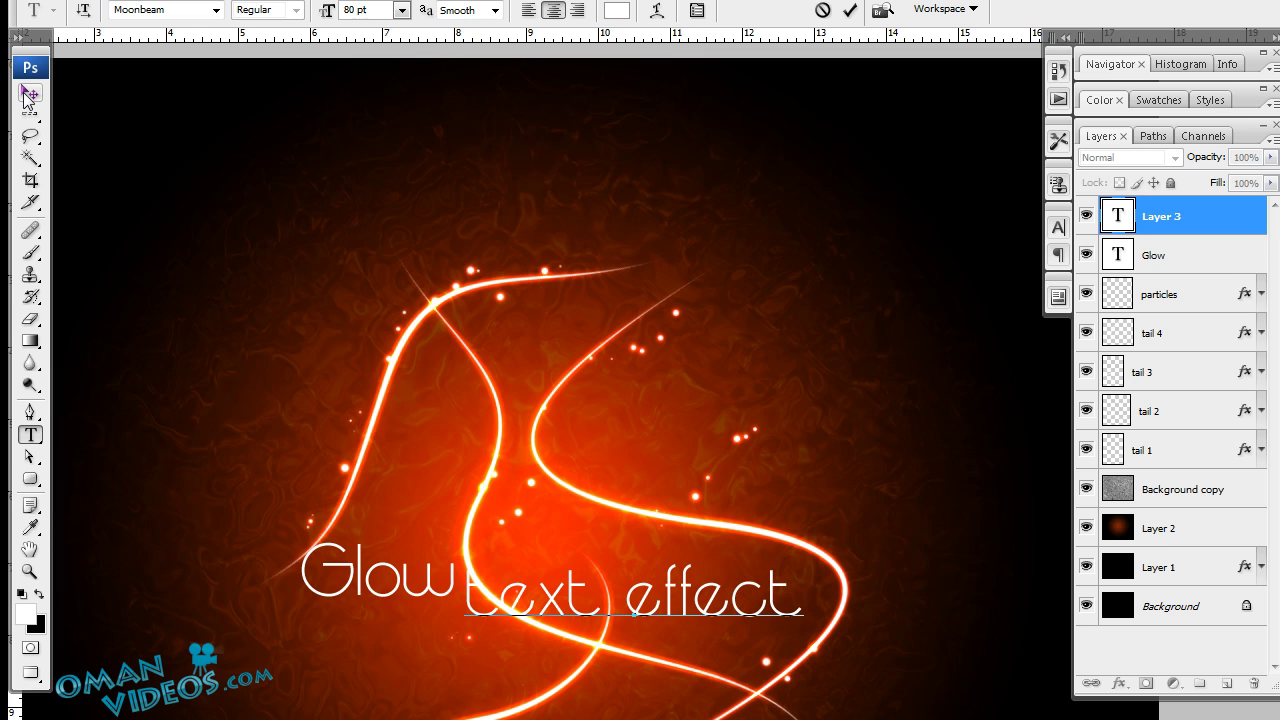
key(ctrl)
key(ctrl)
key(ctrl)
key(ctrl)
key(ctrl+Return)
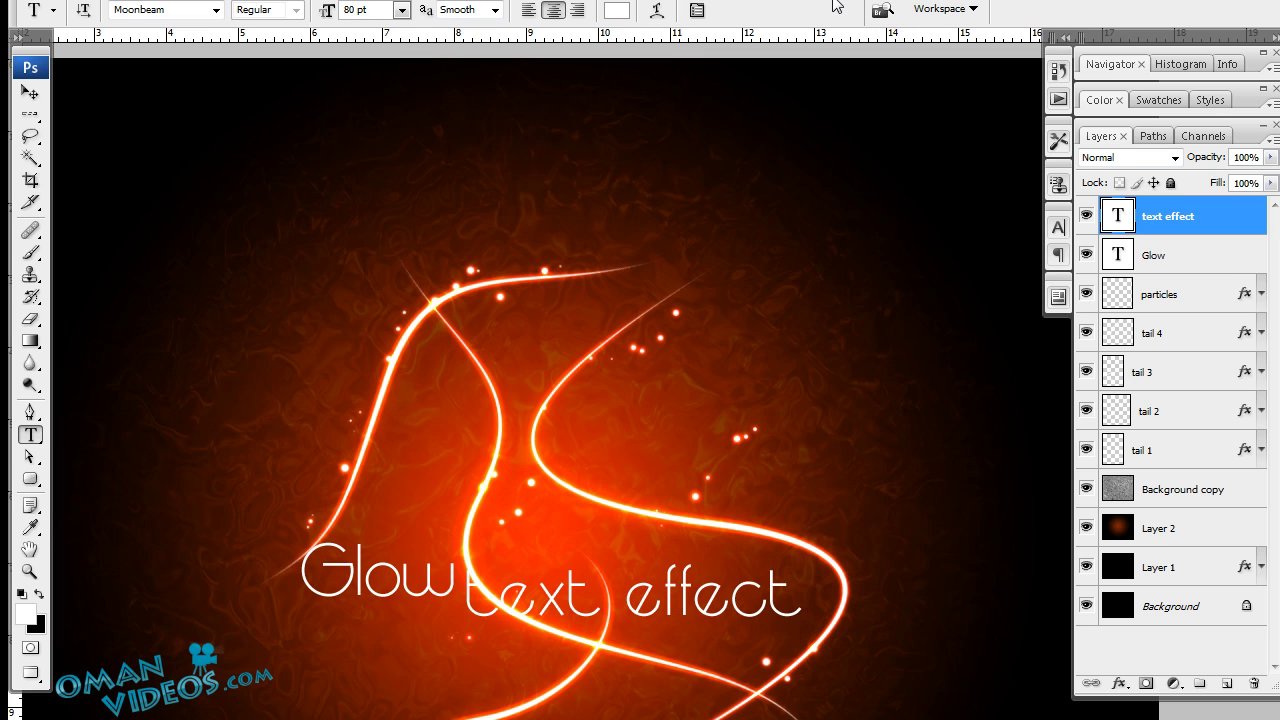
key(v)
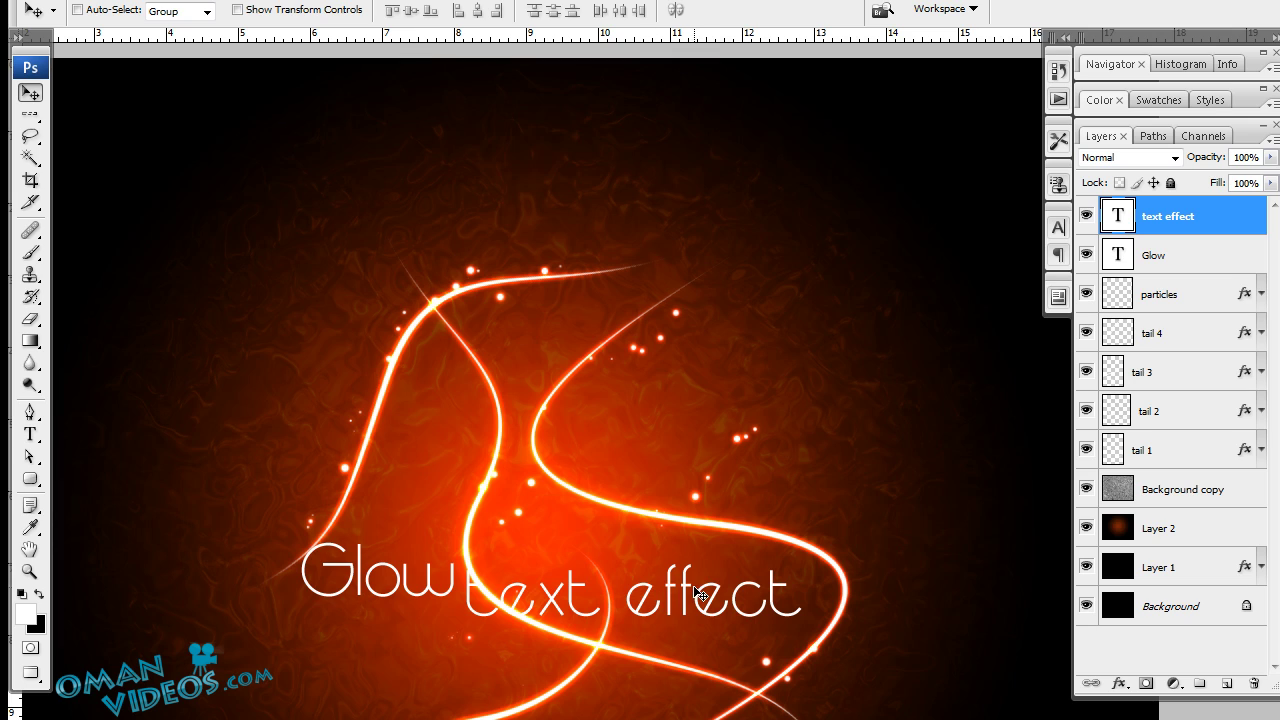
key(t)
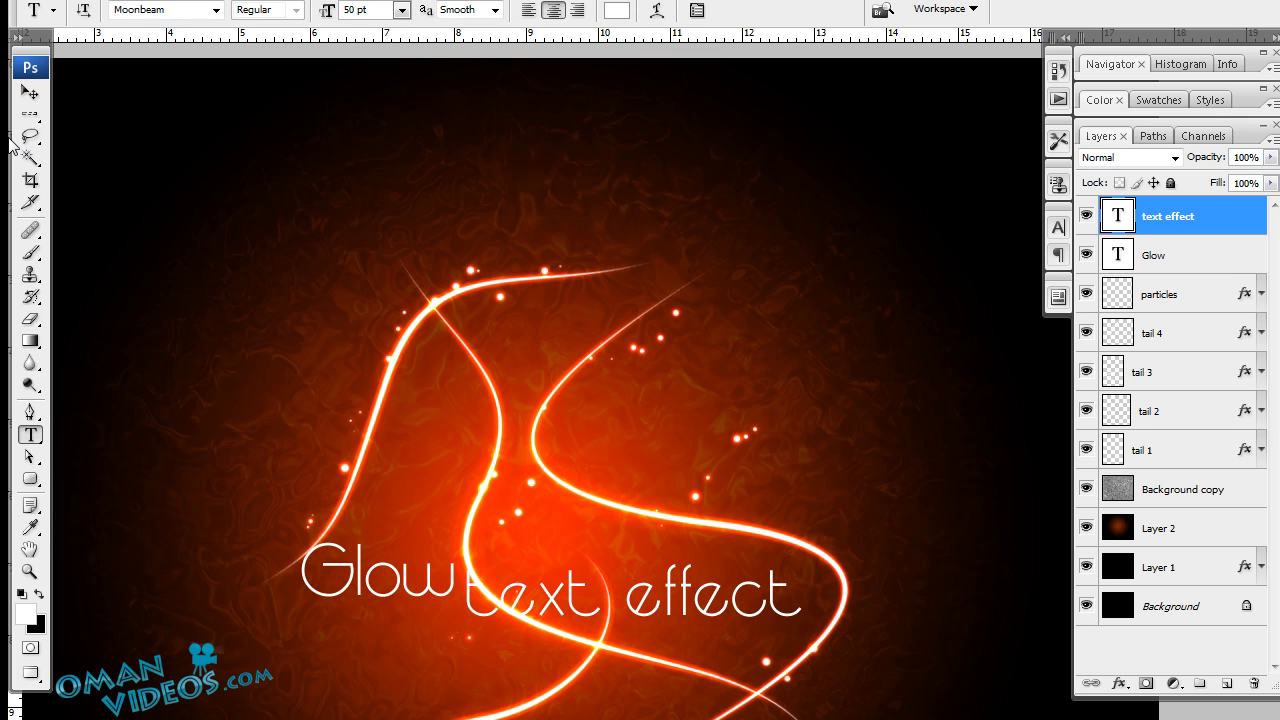
click(30, 91)
drag(636, 611, 722, 622)
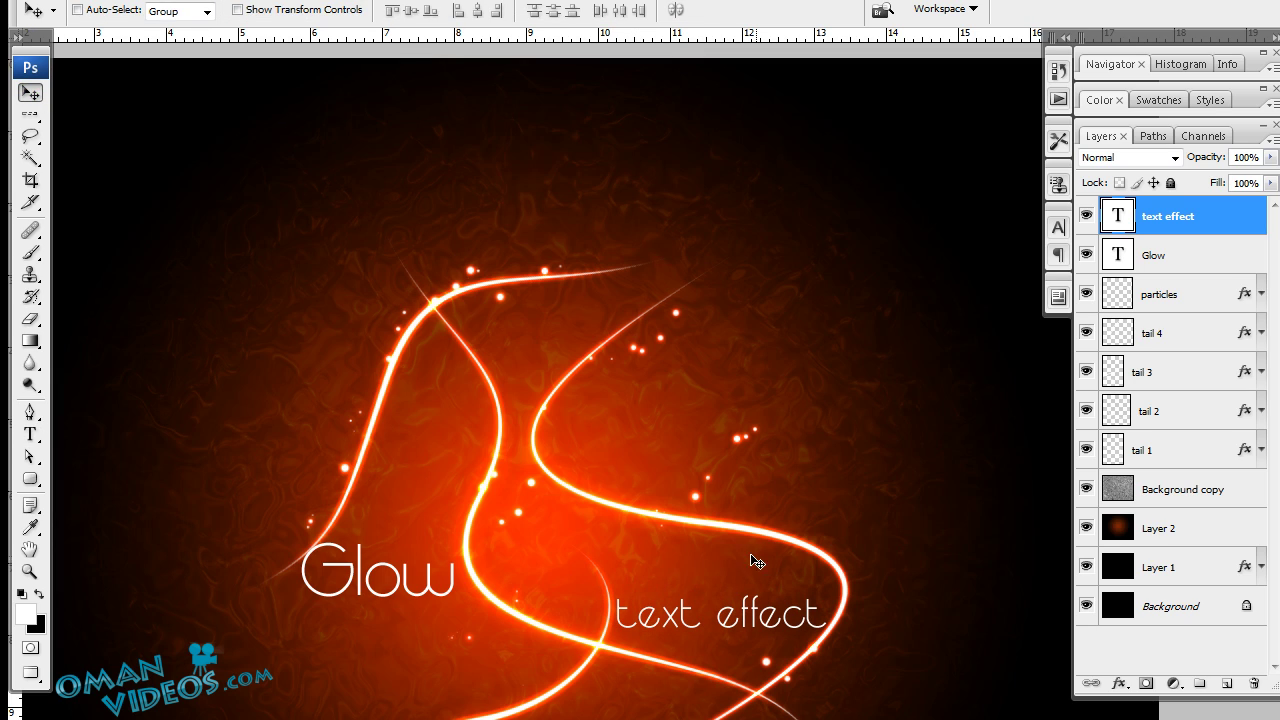
Move Glow up and right, then copy the particles' drop shadow and outer glow onto both words.
click(1168, 265)
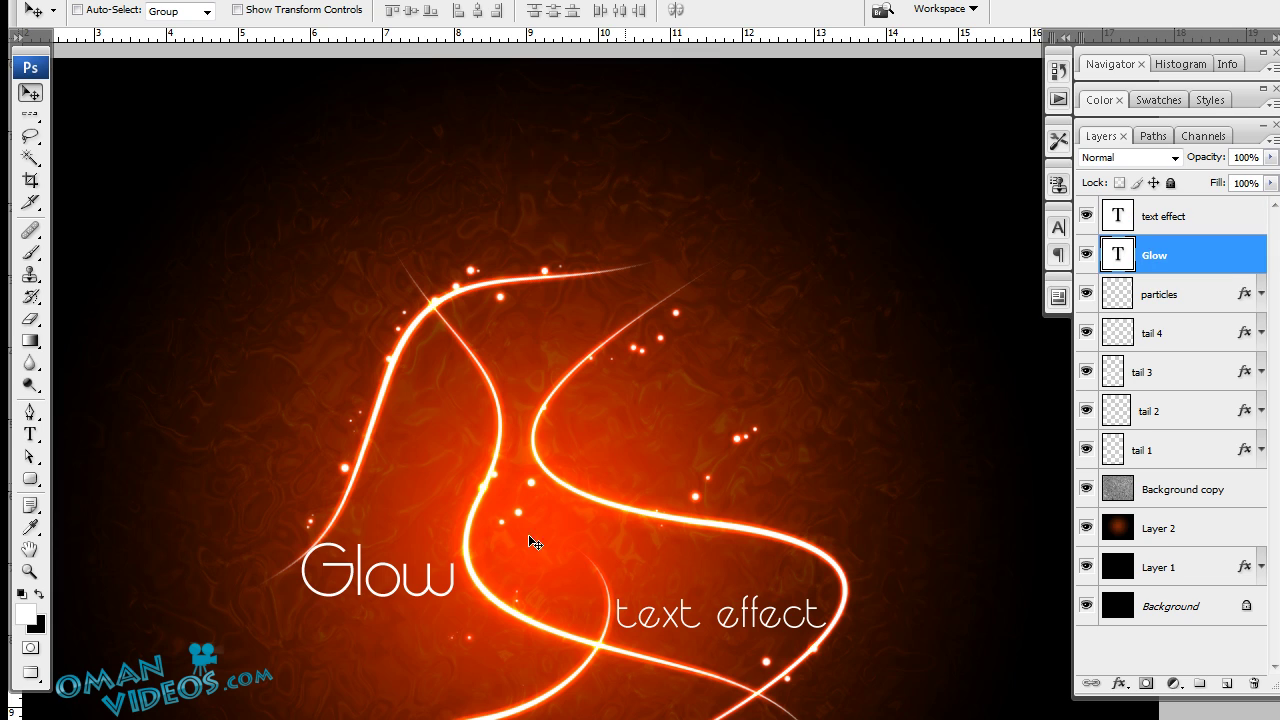
drag(517, 567, 597, 570)
click(1209, 298)
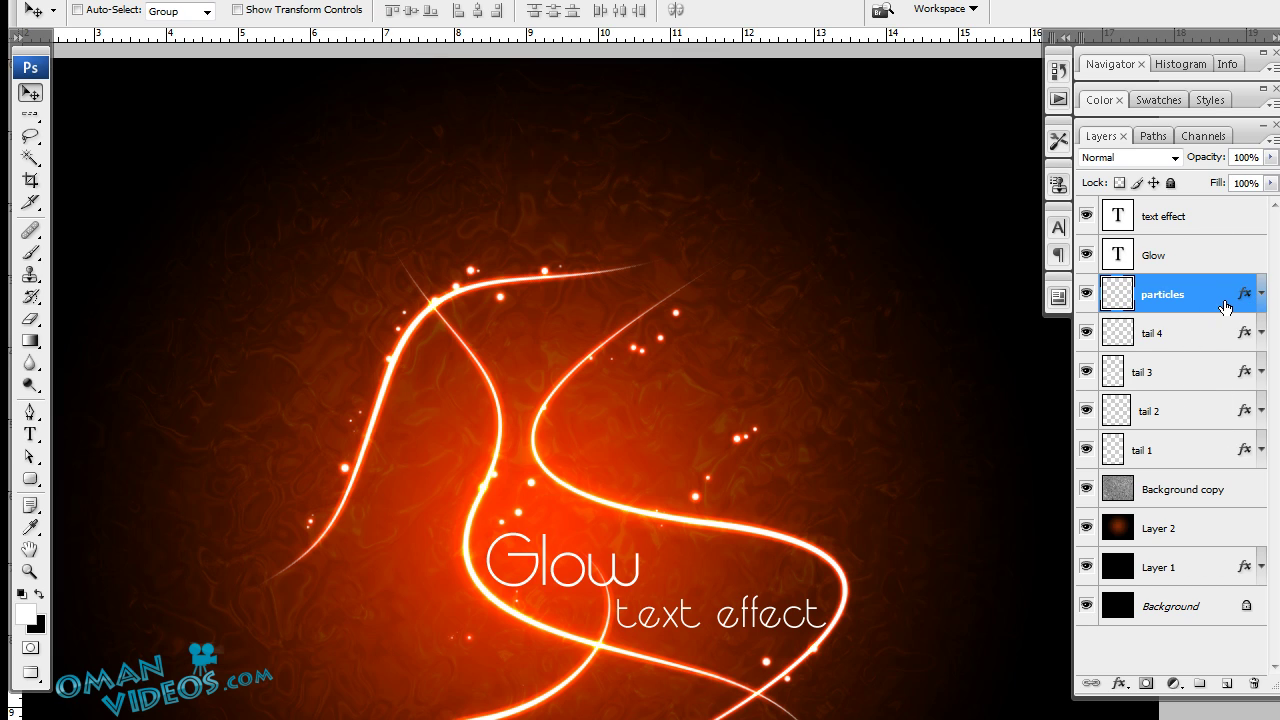
drag(1240, 298, 1242, 216)
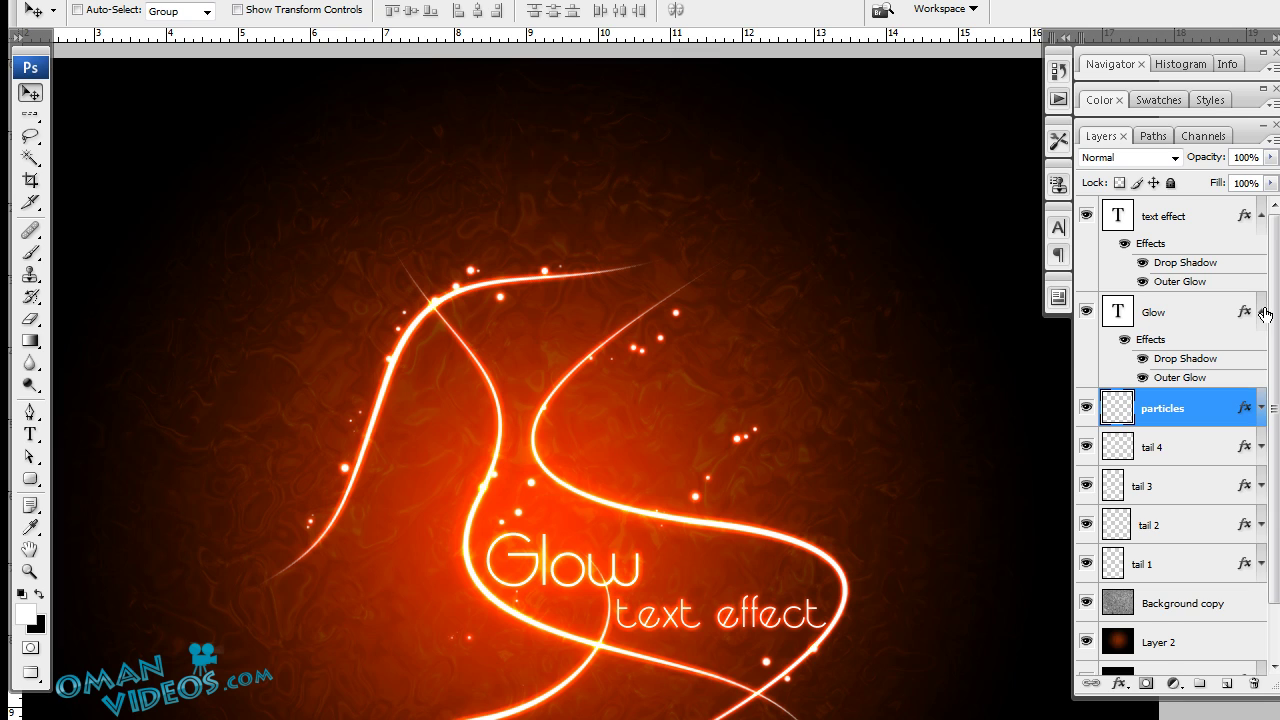
click(1261, 312)
click(1261, 216)
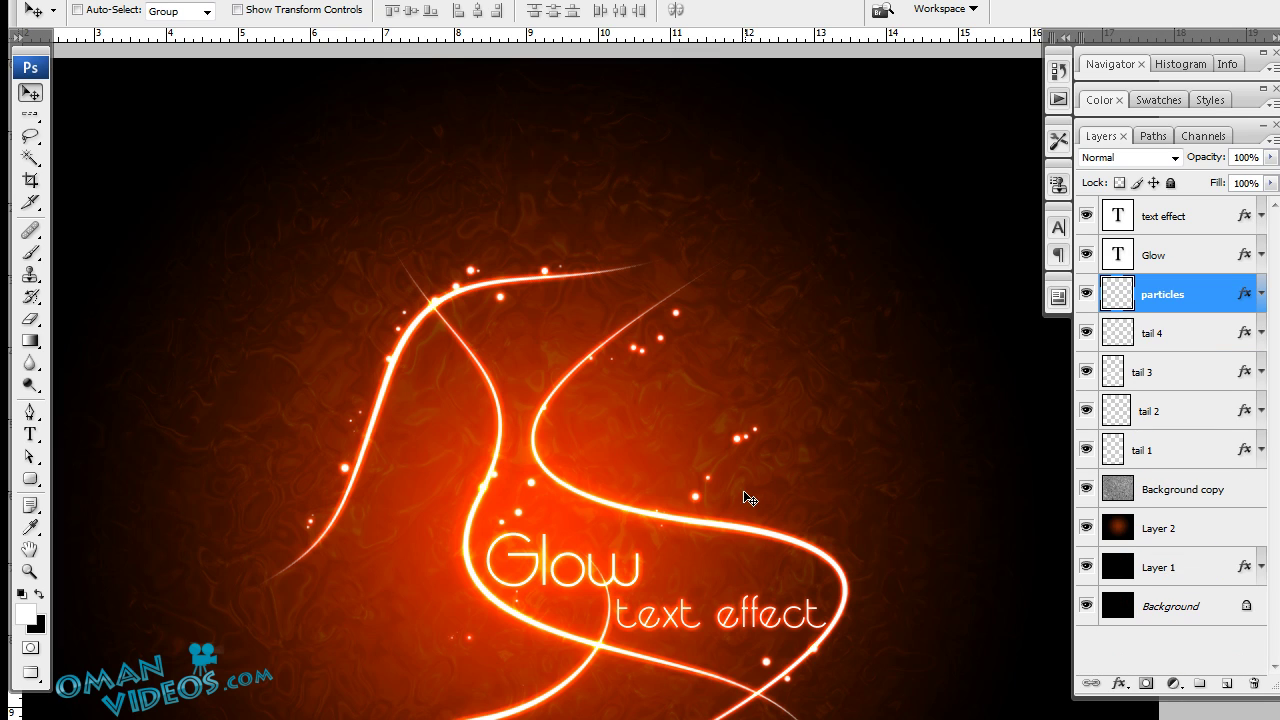
click(1196, 260)
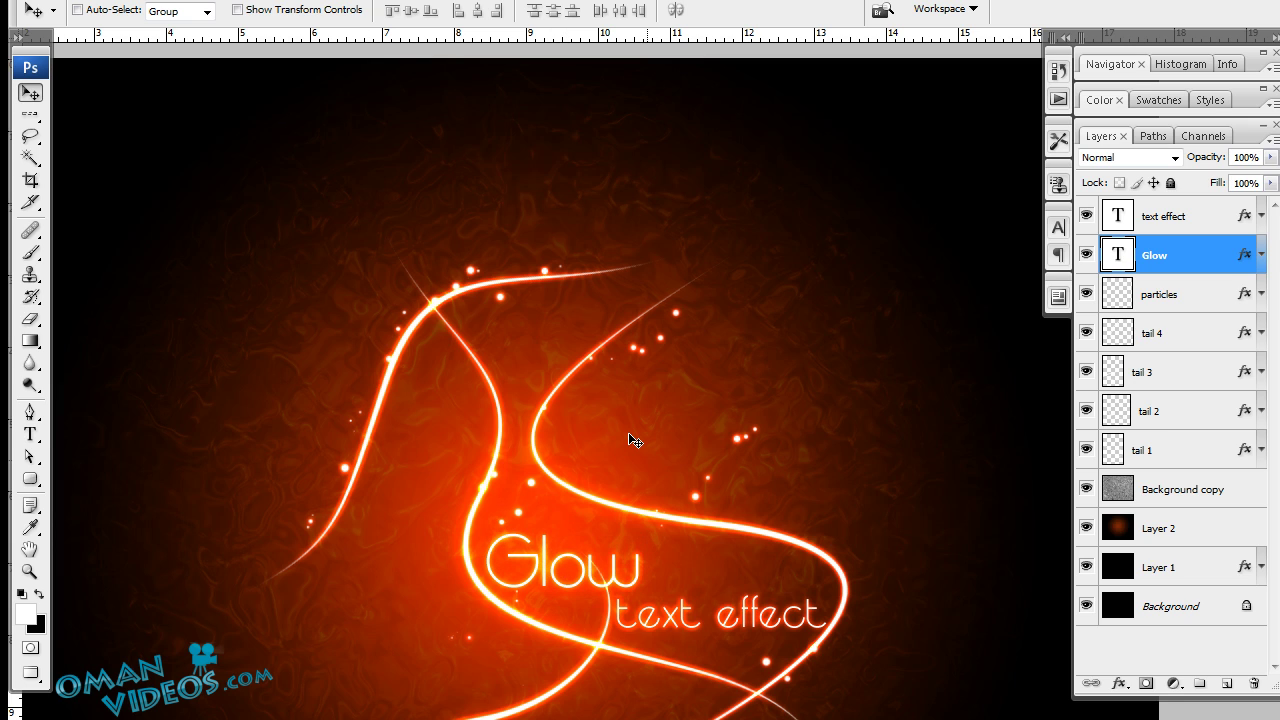
drag(646, 377, 623, 380)
scroll(601, 495, down, 1)
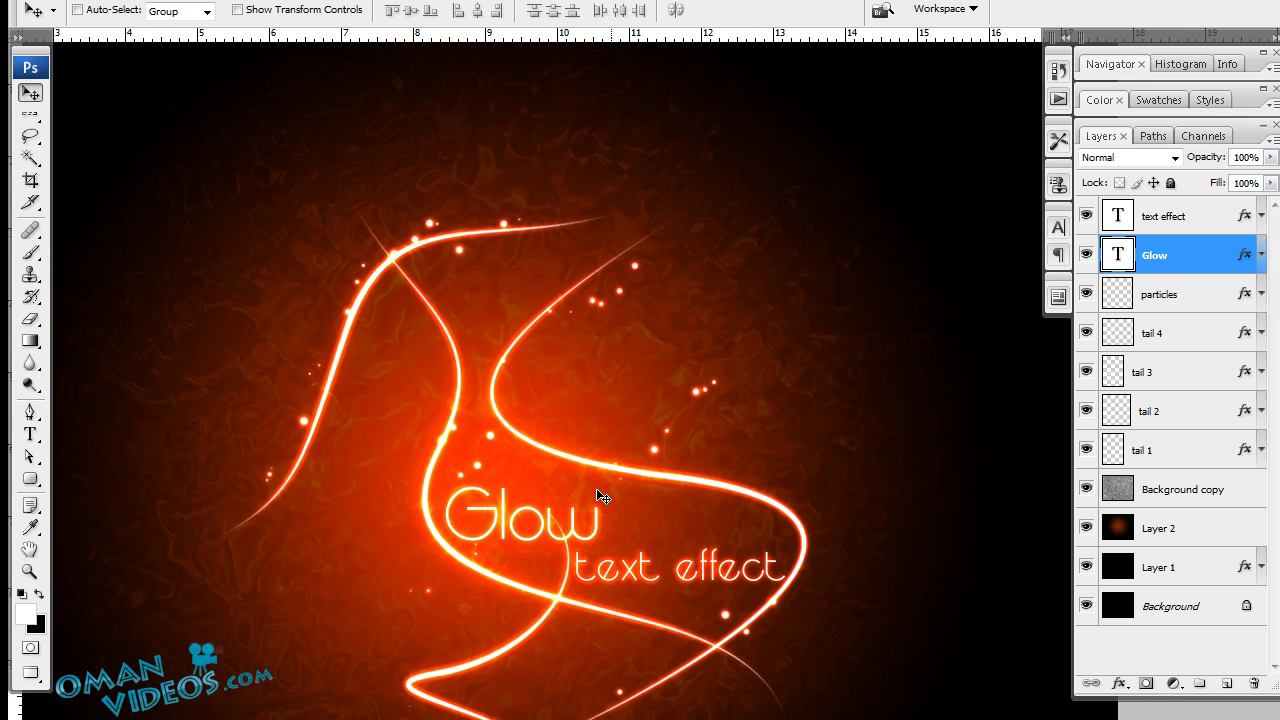
alt+click(620, 608)
alt+click(620, 608)
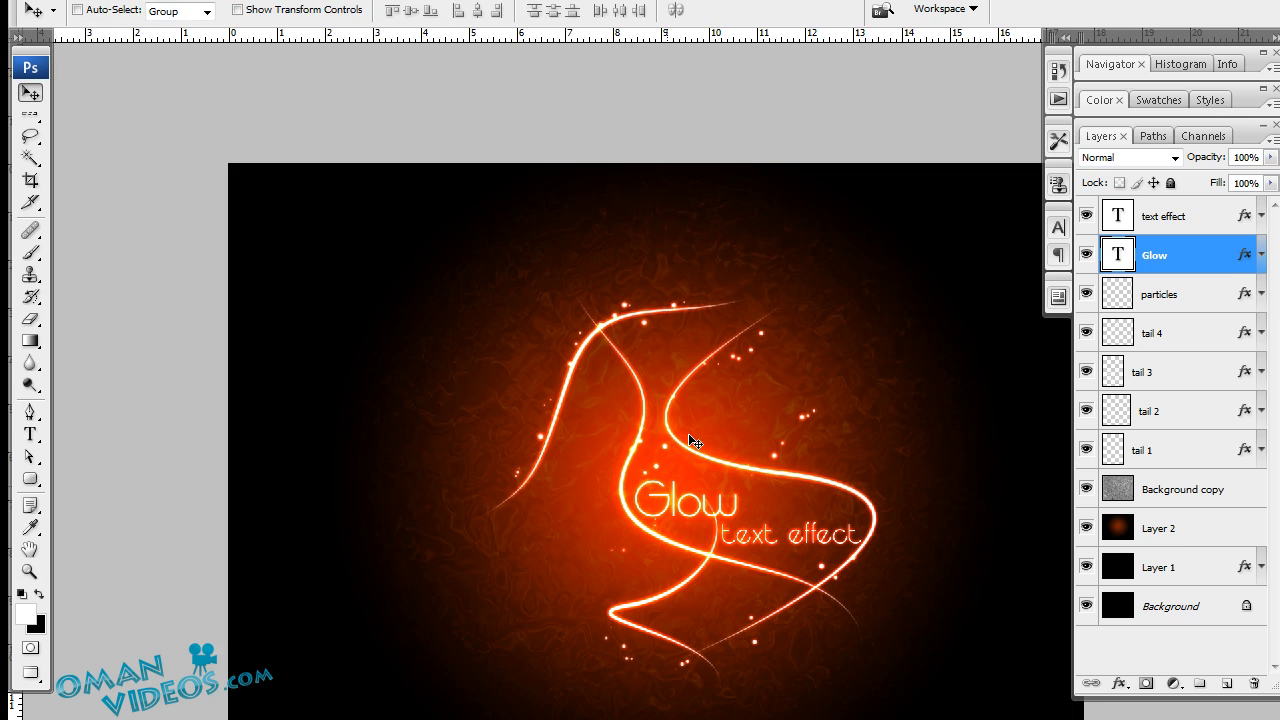
drag(751, 380, 617, 374)
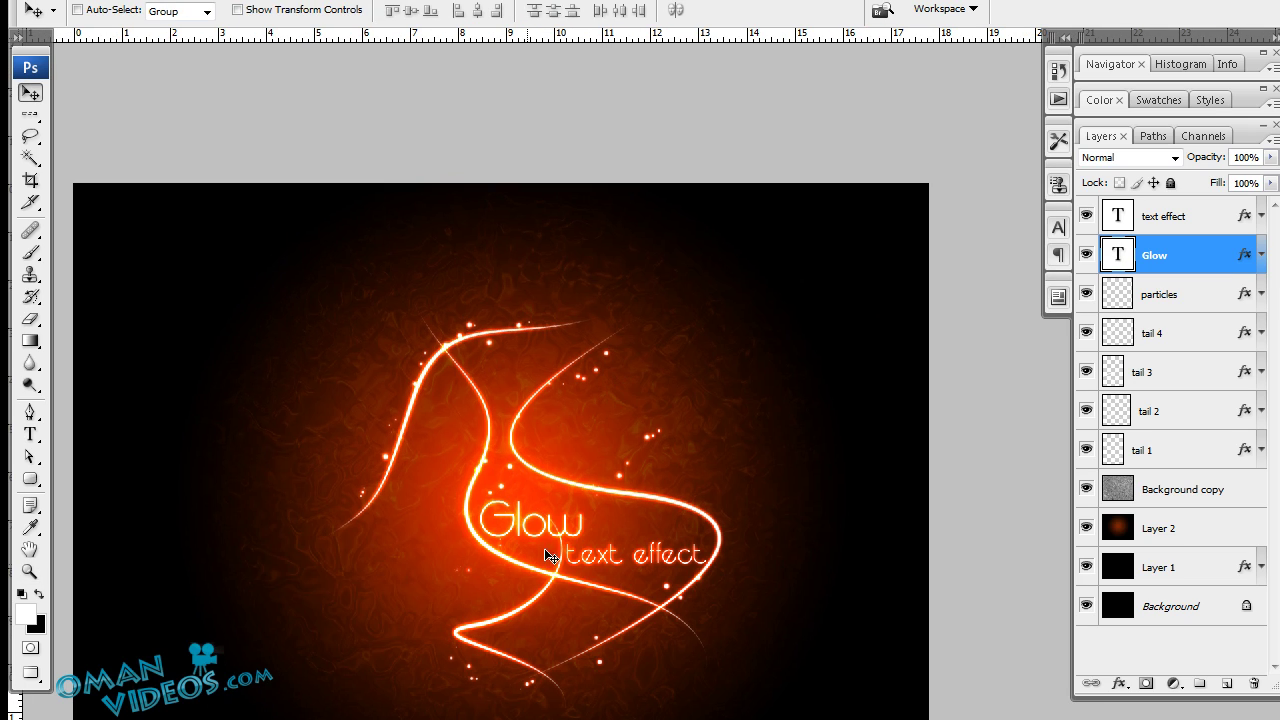
click(1178, 538)
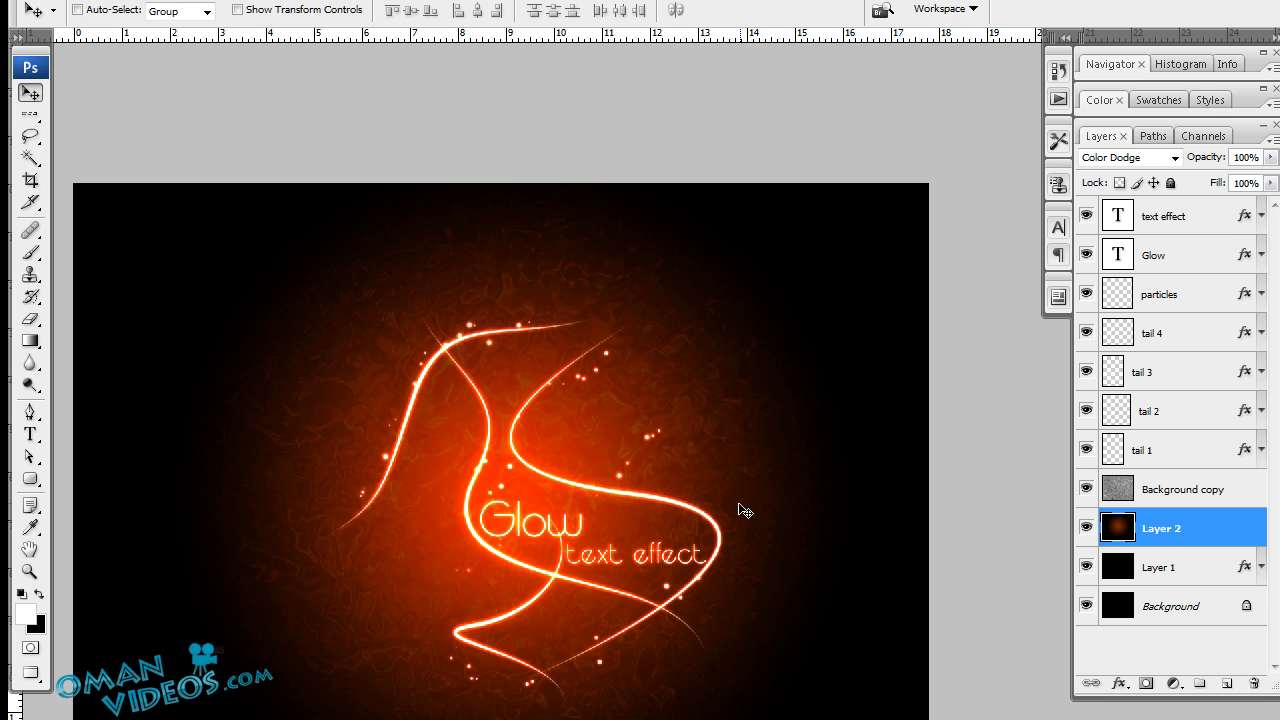
ctrl+click(567, 490)
drag(593, 435, 607, 457)
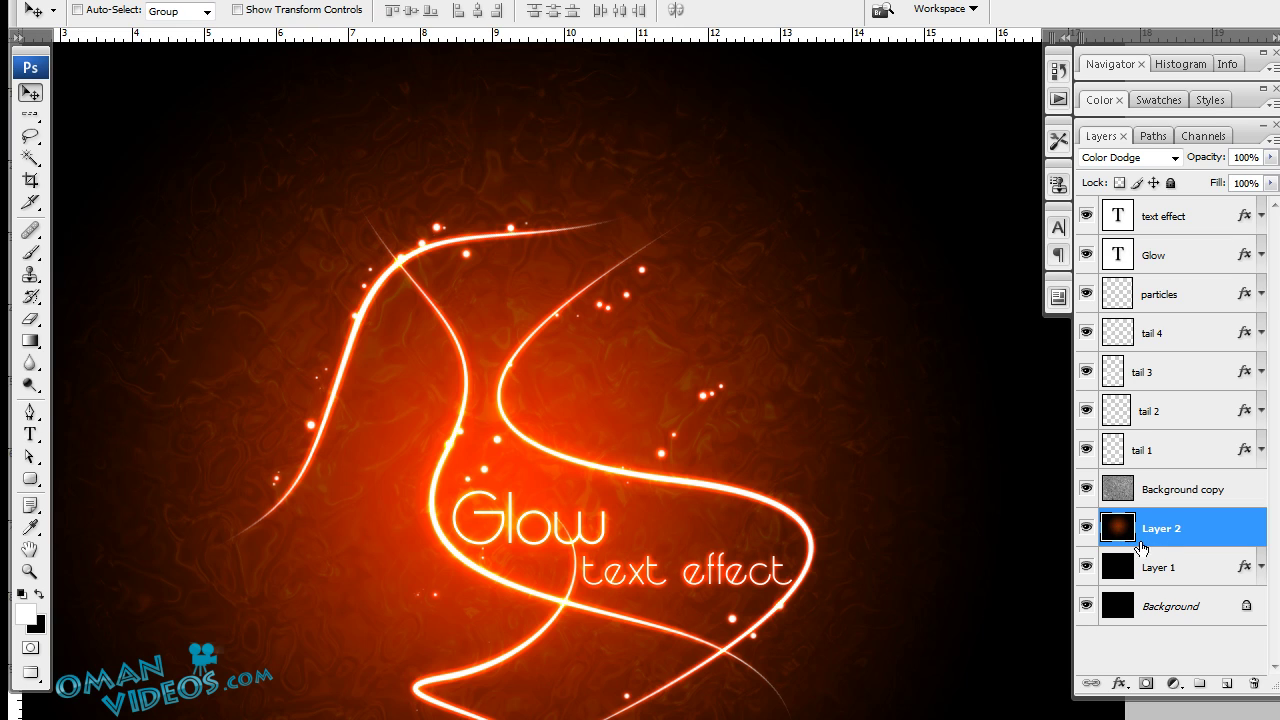
drag(764, 492, 772, 516)
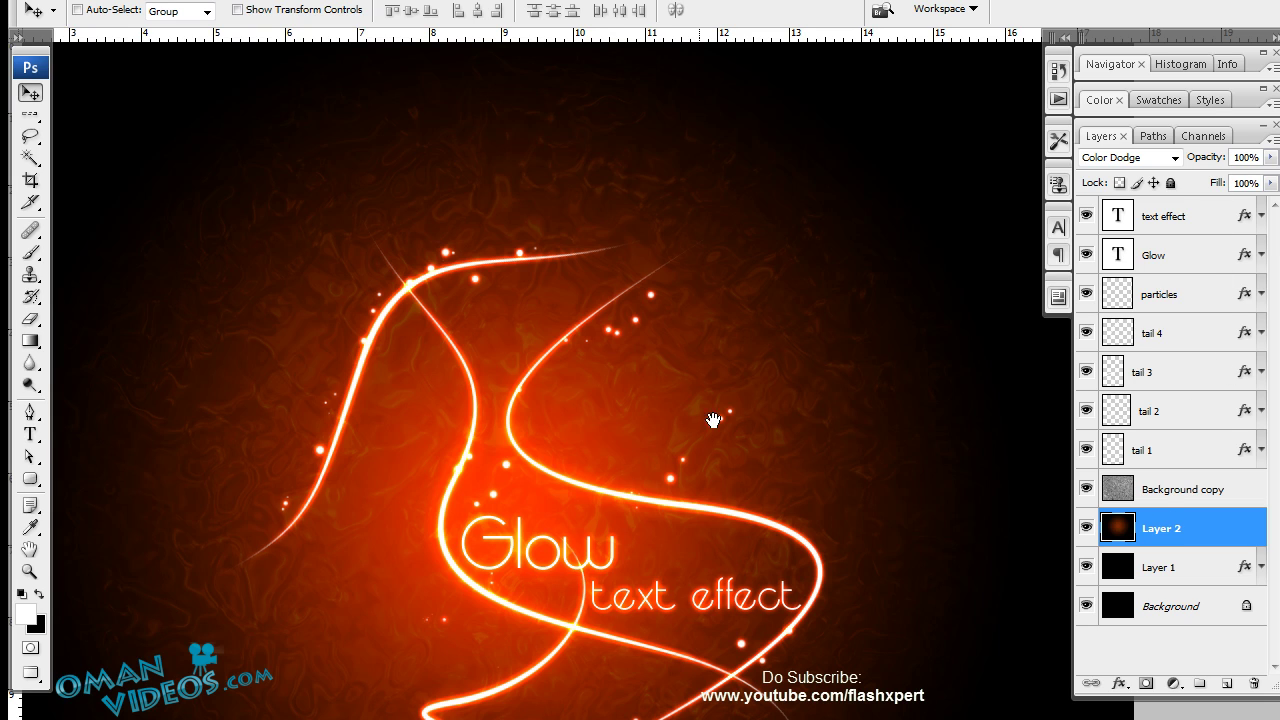
drag(726, 380, 672, 378)
key(z)
alt+click(640, 473)
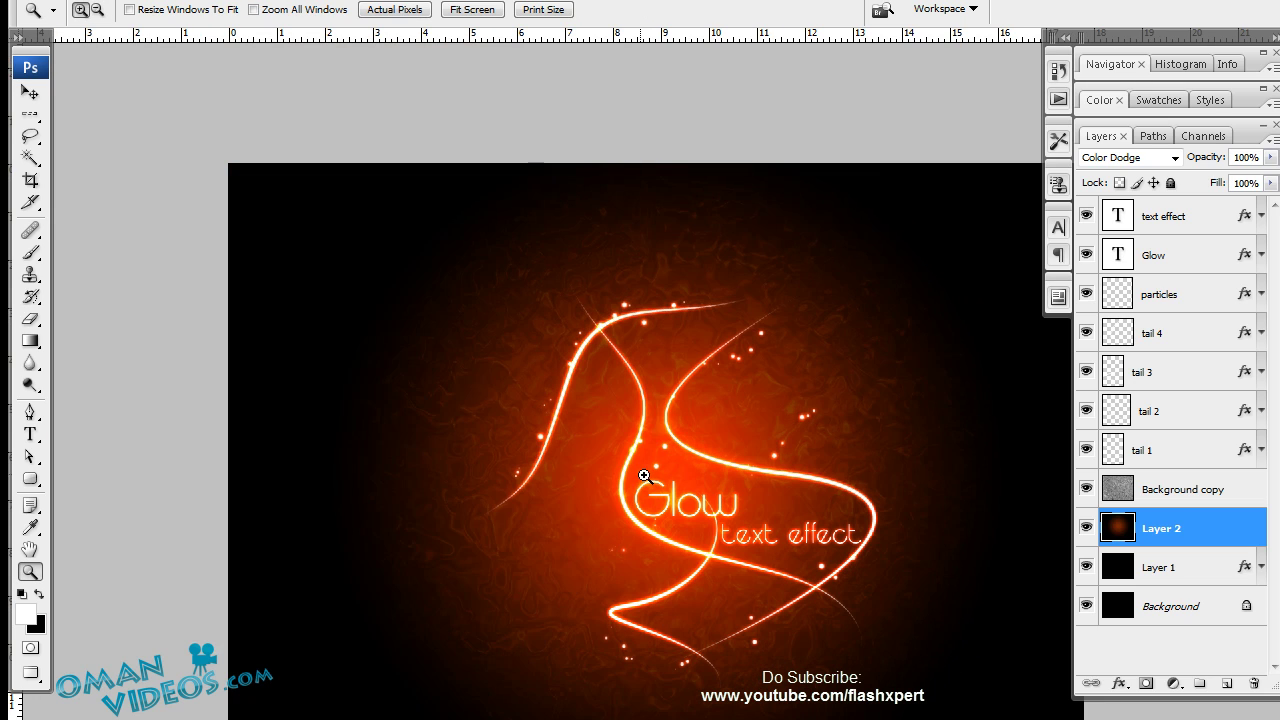
key(v)
drag(655, 471, 597, 420)
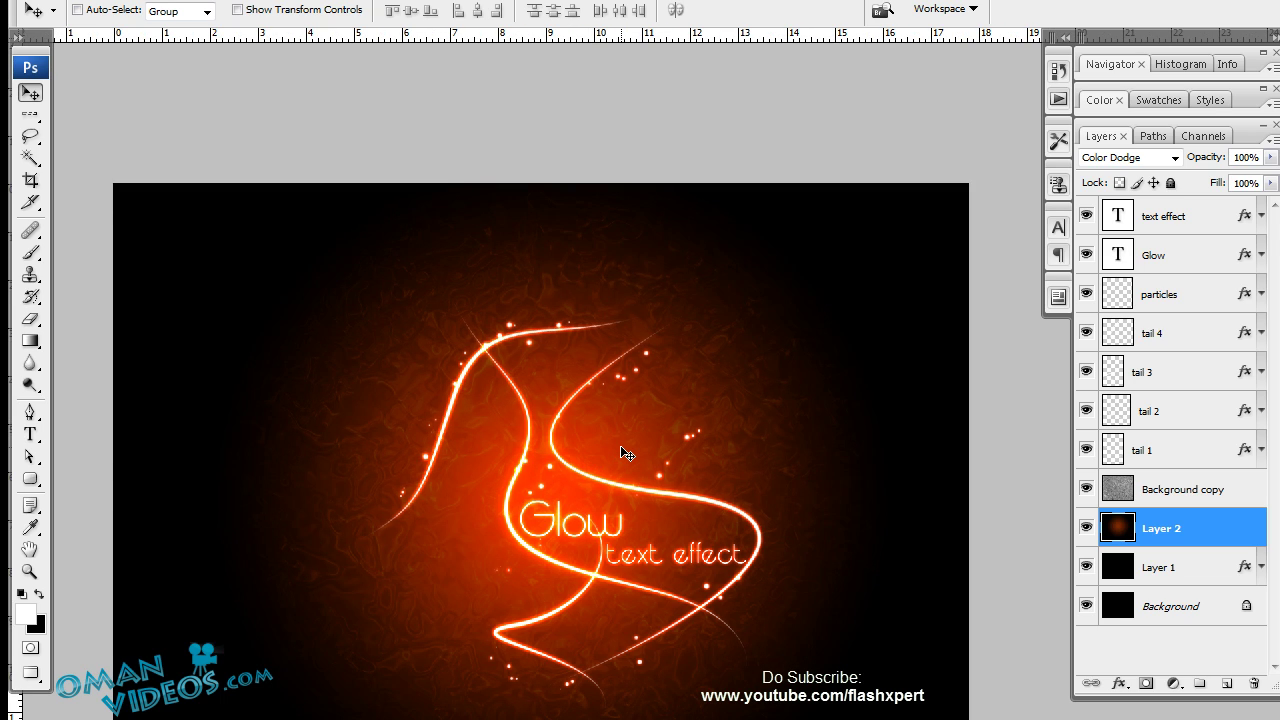